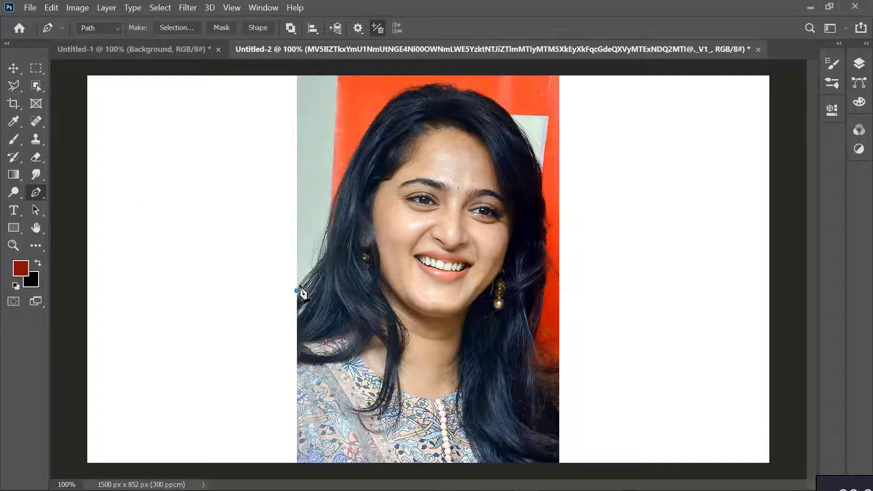
Continue the pen path from the photo's left edge up along the outer edge of the lower-left hair
{"action": "scroll", "coordinate": [427, 191], "scroll_direction": "up", "scroll_amount": 5}
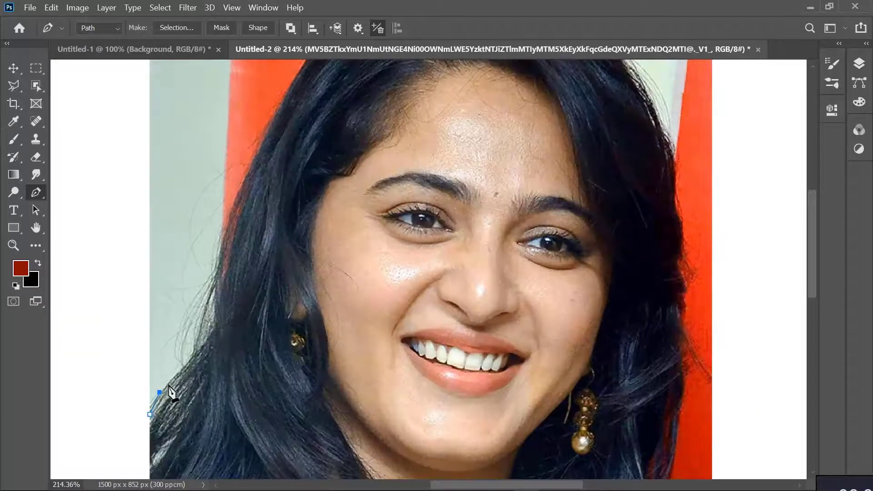
{"action": "left_click", "coordinate": [159, 392]}
{"action": "left_click", "coordinate": [169, 385]}
{"action": "left_click", "coordinate": [176, 374]}
{"action": "left_click", "coordinate": [184, 365]}
{"action": "left_click", "coordinate": [192, 358]}
{"action": "left_click", "coordinate": [196, 346]}
{"action": "left_click", "coordinate": [197, 334]}
{"action": "left_click", "coordinate": [201, 320]}
{"action": "left_click", "coordinate": [205, 311]}
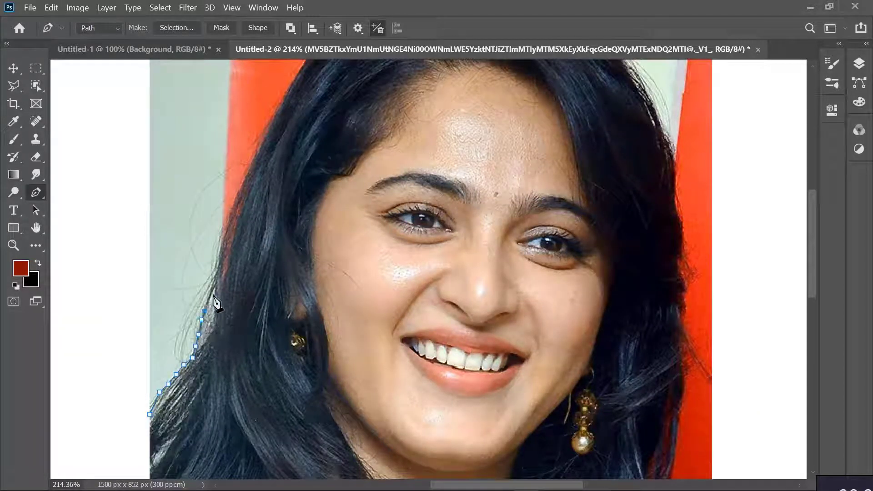
Trace the path up the left edge of the hair, from cheek height to above the forehead
{"action": "left_click", "coordinate": [216, 271]}
{"action": "left_click", "coordinate": [220, 256]}
{"action": "left_click", "coordinate": [222, 241]}
{"action": "left_click", "coordinate": [226, 228]}
{"action": "left_click", "coordinate": [230, 215]}
{"action": "left_click", "coordinate": [236, 198]}
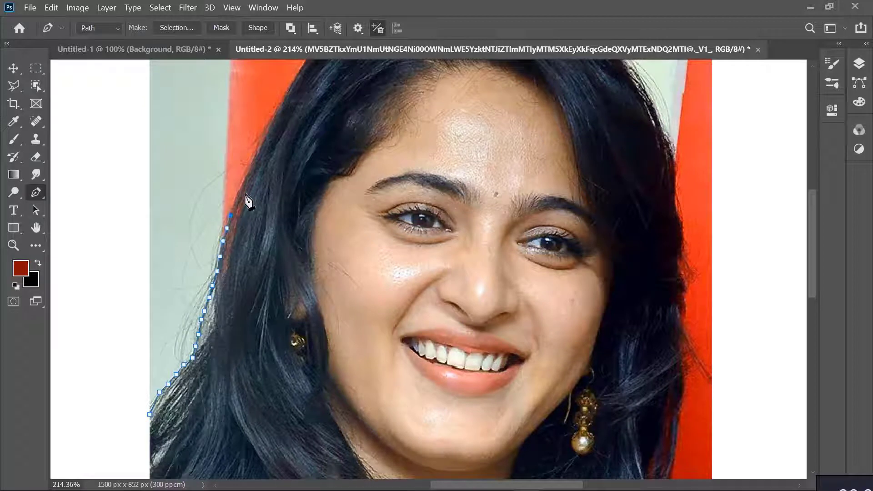
{"action": "left_click", "coordinate": [241, 186]}
{"action": "left_click", "coordinate": [249, 168]}
{"action": "left_click", "coordinate": [258, 150]}
{"action": "left_click", "coordinate": [267, 131]}
{"action": "left_click", "coordinate": [276, 114]}
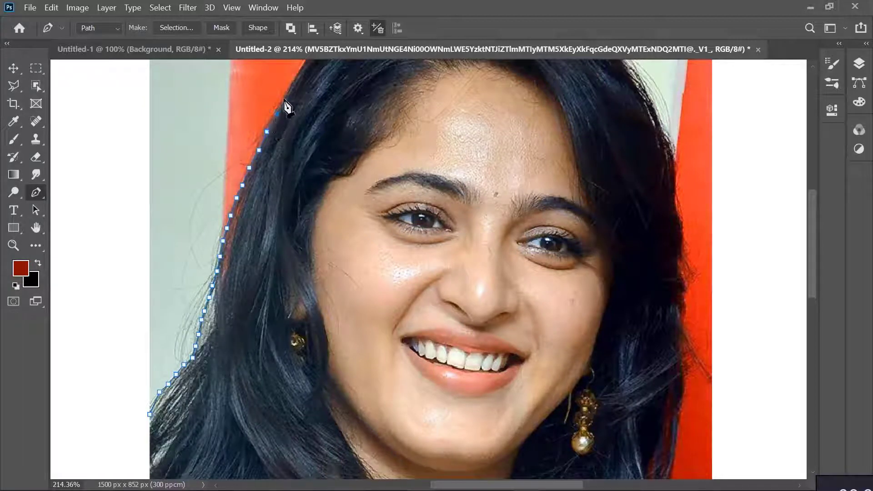
{"action": "left_click", "coordinate": [284, 98]}
{"action": "left_click", "coordinate": [297, 80]}
Trace the path along the upper-left curve of the head against the red background
{"action": "scroll", "coordinate": [448, 189], "scroll_direction": "up", "scroll_amount": 3}
{"action": "left_click", "coordinate": [304, 198]}
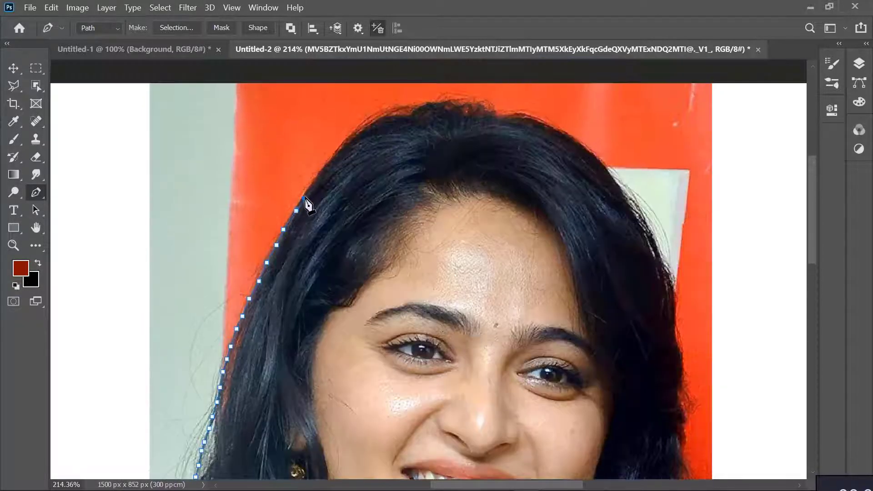
{"action": "left_click", "coordinate": [312, 183]}
{"action": "left_click", "coordinate": [319, 172]}
{"action": "left_click", "coordinate": [330, 160]}
{"action": "left_click", "coordinate": [338, 150]}
{"action": "left_click", "coordinate": [348, 139]}
{"action": "left_click", "coordinate": [356, 132]}
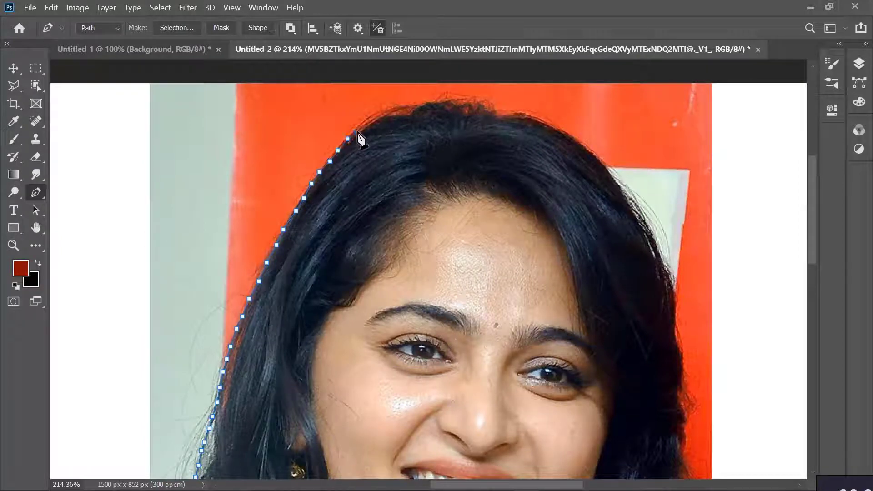
Trace the path over the top of the head as far as the middle of the crown
{"action": "left_click", "coordinate": [366, 125]}
{"action": "left_click", "coordinate": [376, 118]}
{"action": "left_click", "coordinate": [387, 117]}
{"action": "left_click", "coordinate": [402, 116]}
{"action": "left_click", "coordinate": [410, 115]}
{"action": "left_click", "coordinate": [415, 110]}
{"action": "left_click", "coordinate": [424, 105]}
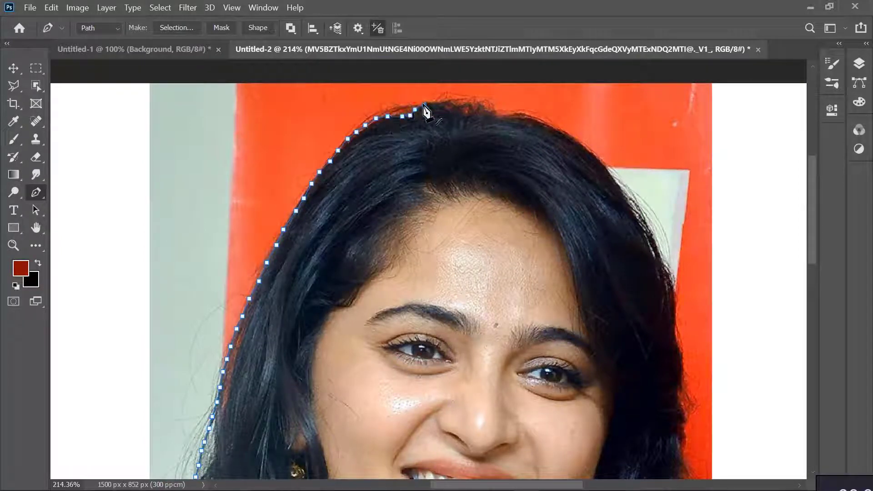
{"action": "left_click", "coordinate": [432, 104]}
{"action": "left_click", "coordinate": [438, 104]}
{"action": "left_click", "coordinate": [443, 102]}
{"action": "left_click", "coordinate": [451, 104]}
{"action": "left_click", "coordinate": [458, 106]}
{"action": "left_click", "coordinate": [464, 105]}
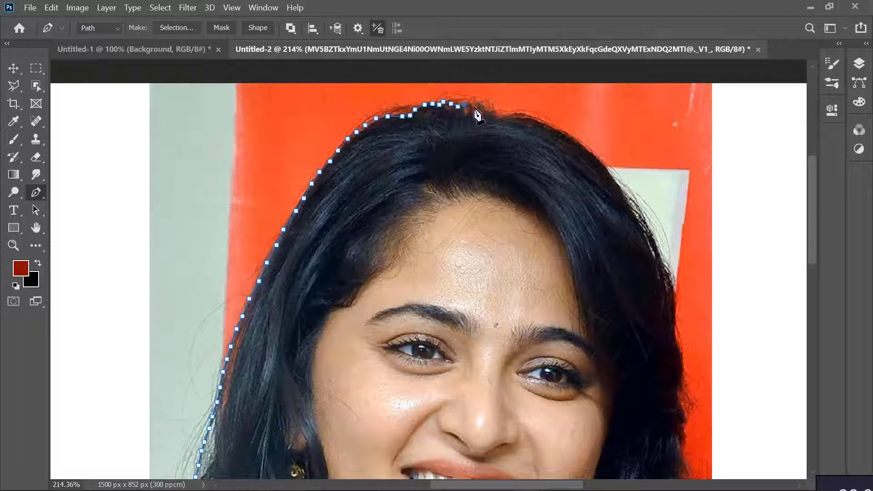
Trace the path closely around the frizzy hair on the crown and onto the smooth hair beyond it
{"action": "scroll", "coordinate": [476, 119], "scroll_direction": "up", "scroll_amount": 6}
{"action": "scroll", "coordinate": [341, 150], "scroll_direction": "up", "scroll_amount": 3}
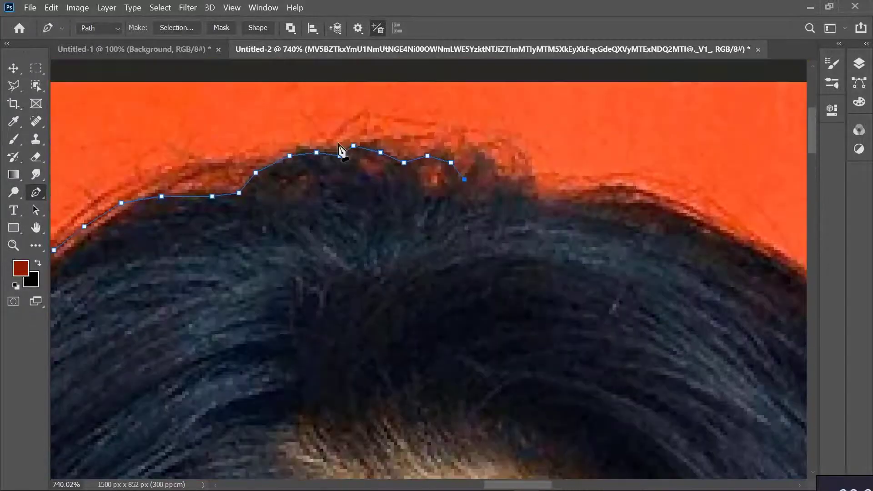
{"action": "left_click", "coordinate": [461, 169]}
{"action": "left_click", "coordinate": [474, 160]}
{"action": "left_click", "coordinate": [495, 165]}
{"action": "left_click", "coordinate": [505, 173]}
{"action": "left_click", "coordinate": [528, 176]}
{"action": "left_click", "coordinate": [535, 200]}
{"action": "left_click", "coordinate": [559, 196]}
{"action": "left_click", "coordinate": [589, 189]}
{"action": "left_click", "coordinate": [613, 186]}
Trace the path down the upper-right curve of the hair to near the corner of the pale background panel
{"action": "scroll", "coordinate": [630, 195], "scroll_direction": "down", "scroll_amount": 2}
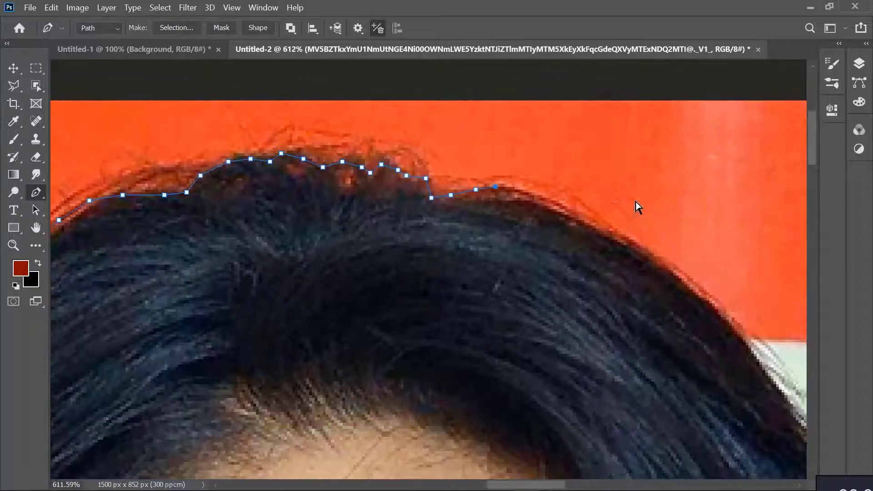
{"action": "left_click", "coordinate": [449, 192]}
{"action": "left_click", "coordinate": [469, 195]}
{"action": "left_click", "coordinate": [497, 208]}
{"action": "left_click", "coordinate": [539, 231]}
{"action": "left_click", "coordinate": [571, 250]}
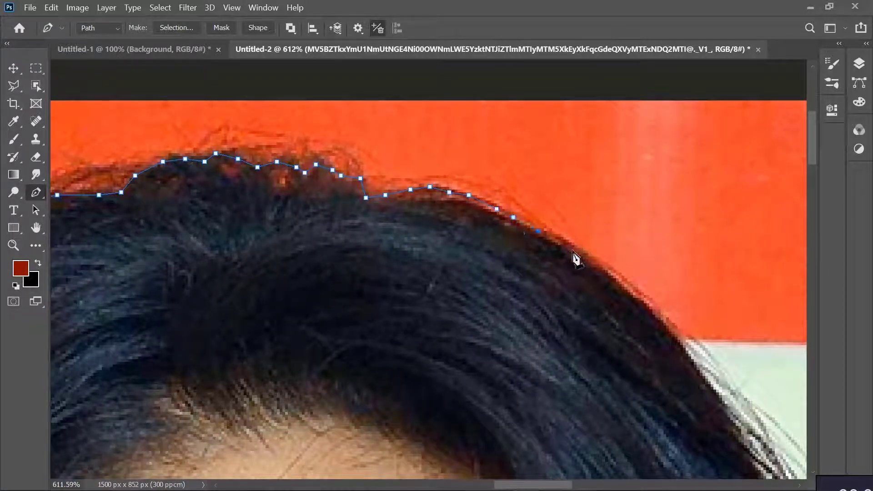
{"action": "left_click", "coordinate": [597, 265]}
{"action": "left_click", "coordinate": [630, 286]}
{"action": "left_click", "coordinate": [652, 309]}
{"action": "left_click", "coordinate": [668, 331]}
Trace the path down the right hair edge beside the pale background panel, leaving the loose strands outside
{"action": "scroll", "coordinate": [695, 339], "scroll_direction": "down", "scroll_amount": 3}
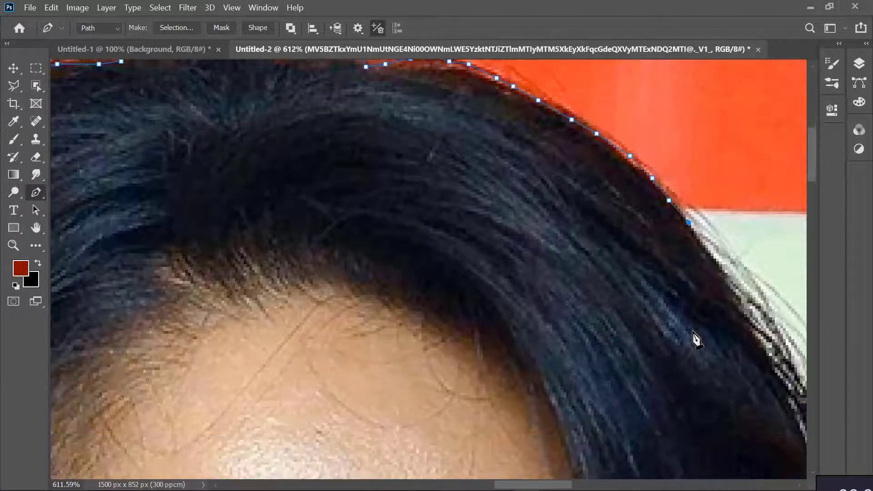
{"action": "scroll", "coordinate": [678, 340], "scroll_direction": "right", "scroll_amount": 4}
{"action": "key", "text": "super"}
{"action": "key", "text": "super"}
{"action": "scroll", "coordinate": [511, 281], "scroll_direction": "down", "scroll_amount": 2}
{"action": "scroll", "coordinate": [516, 280], "scroll_direction": "down", "scroll_amount": 1}
{"action": "scroll", "coordinate": [515, 281], "scroll_direction": "right", "scroll_amount": 2}
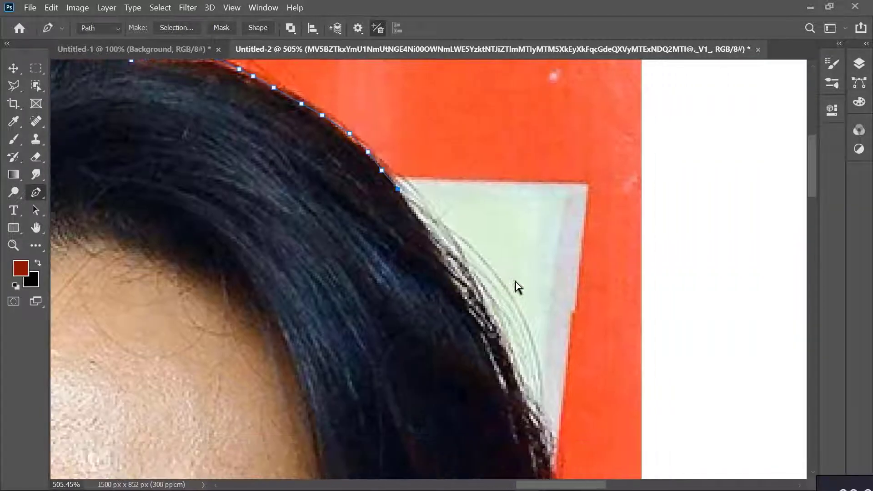
{"action": "left_click", "coordinate": [416, 212]}
{"action": "left_click", "coordinate": [432, 239]}
{"action": "left_click", "coordinate": [451, 271]}
{"action": "left_click", "coordinate": [473, 297]}
{"action": "left_click", "coordinate": [492, 324]}
{"action": "left_click", "coordinate": [504, 347]}
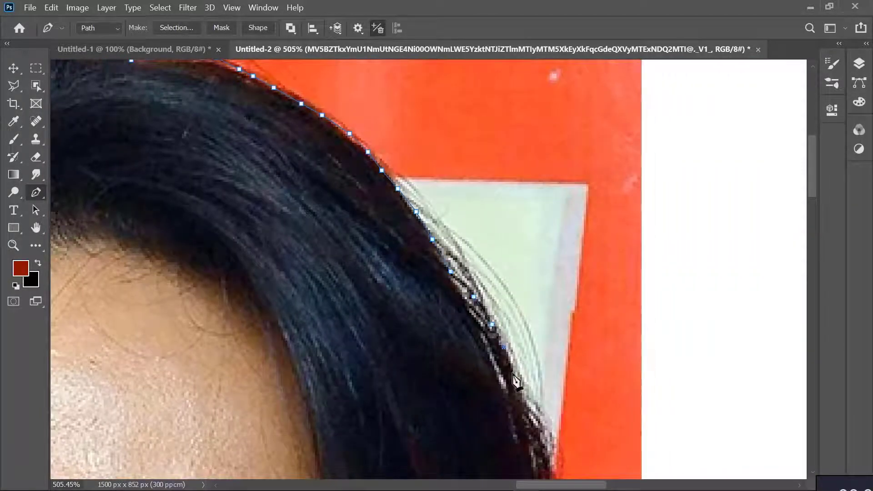
{"action": "left_click", "coordinate": [510, 368]}
{"action": "left_click", "coordinate": [522, 395]}
{"action": "scroll", "coordinate": [525, 382], "scroll_direction": "down", "scroll_amount": 3}
{"action": "scroll", "coordinate": [527, 378], "scroll_direction": "down", "scroll_amount": 1}
{"action": "left_click", "coordinate": [529, 274]}
{"action": "left_click", "coordinate": [541, 292]}
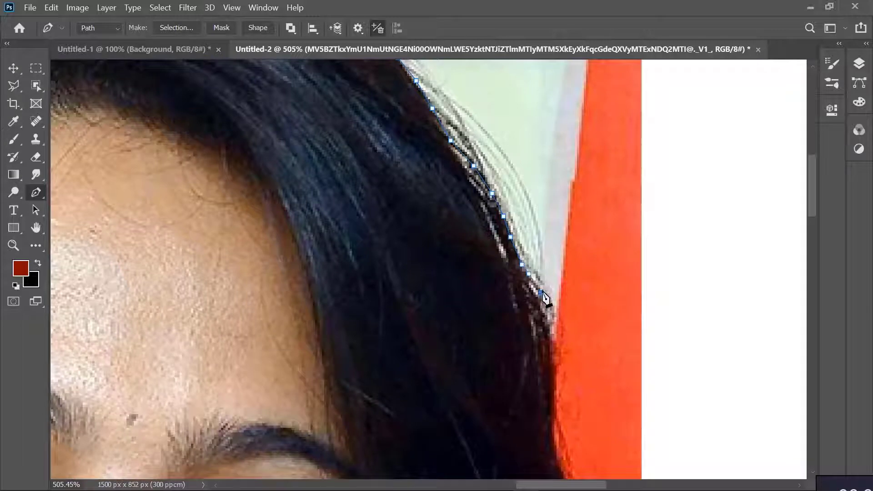
Trace the path down the right hair edge from the end of the pale panel to eye level
{"action": "left_click", "coordinate": [547, 319]}
{"action": "left_click", "coordinate": [554, 340]}
{"action": "left_click", "coordinate": [554, 366]}
{"action": "left_click", "coordinate": [553, 396]}
{"action": "left_click", "coordinate": [556, 422]}
{"action": "scroll", "coordinate": [561, 416], "scroll_direction": "down", "scroll_amount": 3}
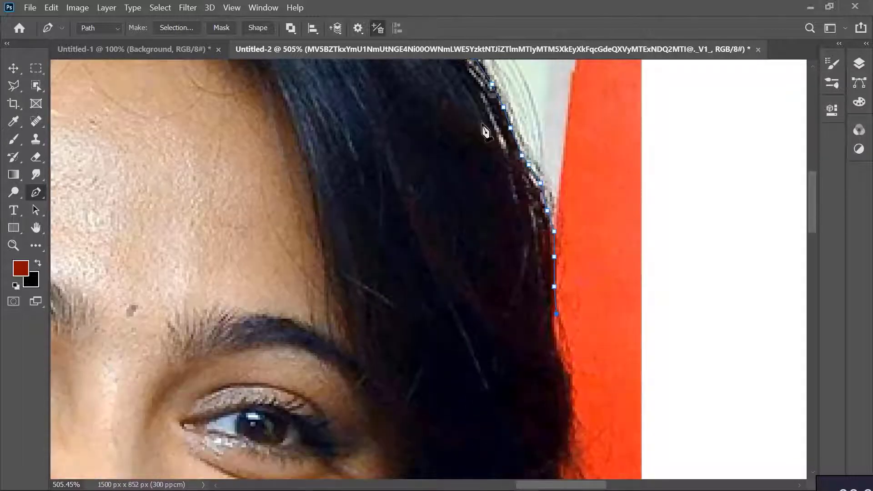
{"action": "left_click", "coordinate": [554, 312]}
{"action": "left_click", "coordinate": [554, 332]}
{"action": "left_click", "coordinate": [556, 351]}
{"action": "left_click", "coordinate": [563, 365]}
{"action": "left_click", "coordinate": [570, 385]}
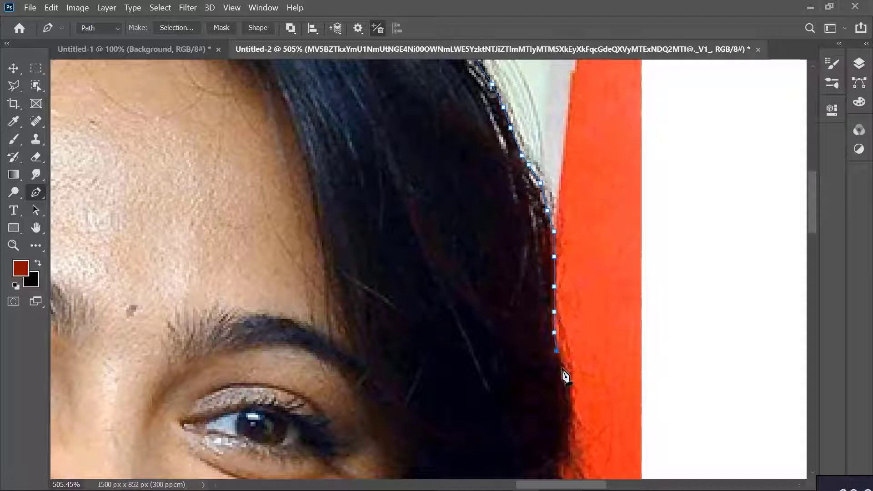
{"action": "left_click", "coordinate": [572, 401]}
{"action": "left_click", "coordinate": [570, 421]}
Trace the path along the wavy right hair edge beside the eye and cheek, excluding the flyaway strands
{"action": "scroll", "coordinate": [575, 416], "scroll_direction": "down", "scroll_amount": 6}
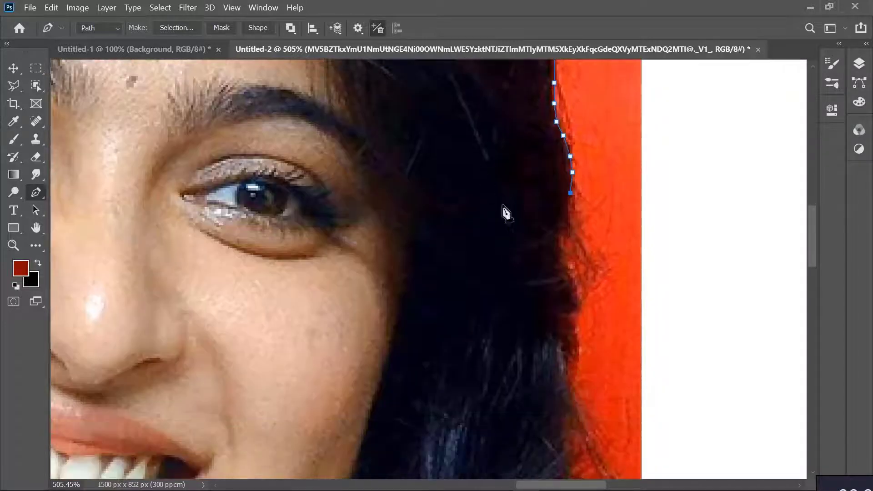
{"action": "left_click", "coordinate": [568, 206]}
{"action": "left_click", "coordinate": [570, 229]}
{"action": "left_click", "coordinate": [561, 241]}
{"action": "left_click", "coordinate": [566, 262]}
{"action": "left_click", "coordinate": [576, 284]}
{"action": "left_click", "coordinate": [582, 306]}
{"action": "left_click", "coordinate": [577, 312]}
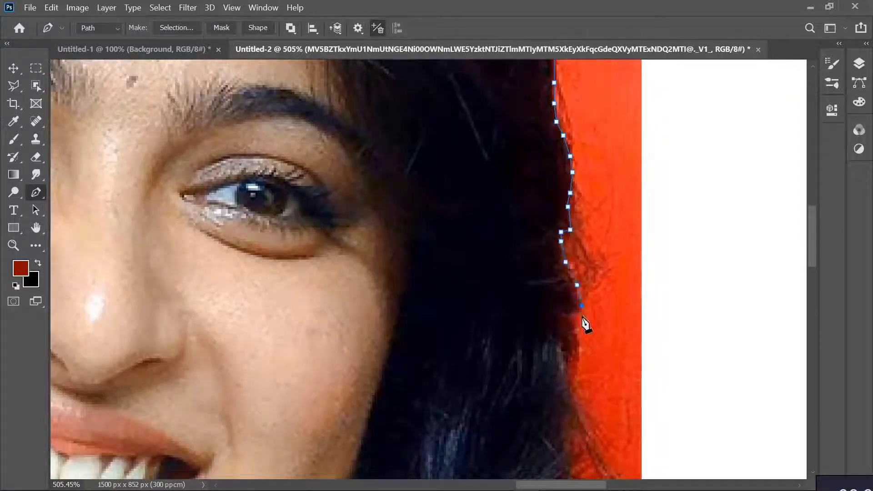
{"action": "left_click", "coordinate": [570, 317]}
{"action": "left_click", "coordinate": [576, 331]}
{"action": "left_click", "coordinate": [579, 351]}
{"action": "left_click", "coordinate": [572, 360]}
{"action": "left_click", "coordinate": [568, 367]}
{"action": "left_click", "coordinate": [572, 390]}
{"action": "left_click", "coordinate": [577, 410]}
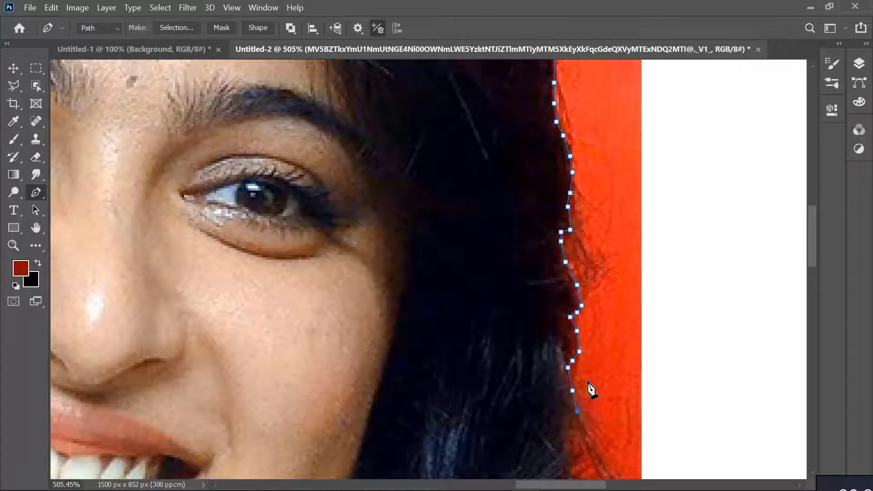
Trace the path down the right hair edge from mouth level to just beside the earring's pearl
{"action": "scroll", "coordinate": [590, 387], "scroll_direction": "down", "scroll_amount": 4}
{"action": "left_click", "coordinate": [577, 264]}
{"action": "left_click", "coordinate": [568, 259]}
{"action": "left_click", "coordinate": [567, 277]}
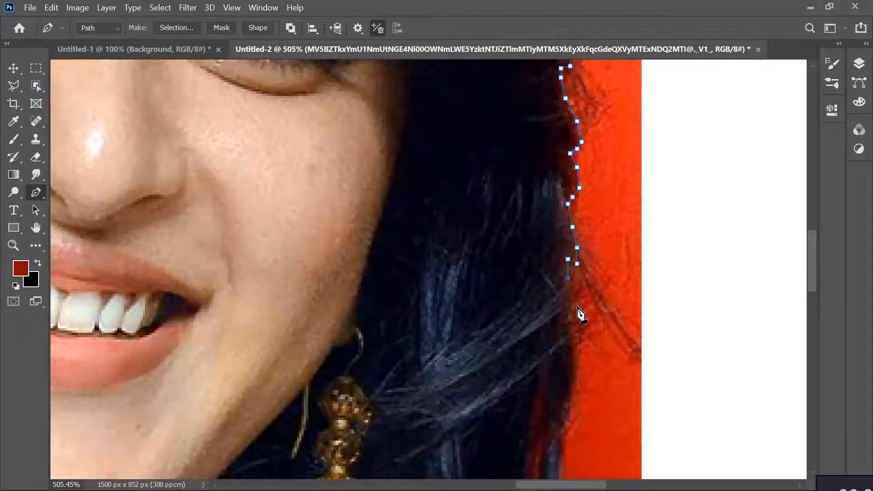
{"action": "left_click", "coordinate": [572, 301]}
{"action": "left_click", "coordinate": [575, 323]}
{"action": "left_click", "coordinate": [579, 346]}
{"action": "left_click", "coordinate": [577, 364]}
{"action": "scroll", "coordinate": [588, 324], "scroll_direction": "down", "scroll_amount": 2}
{"action": "scroll", "coordinate": [590, 331], "scroll_direction": "down", "scroll_amount": 3}
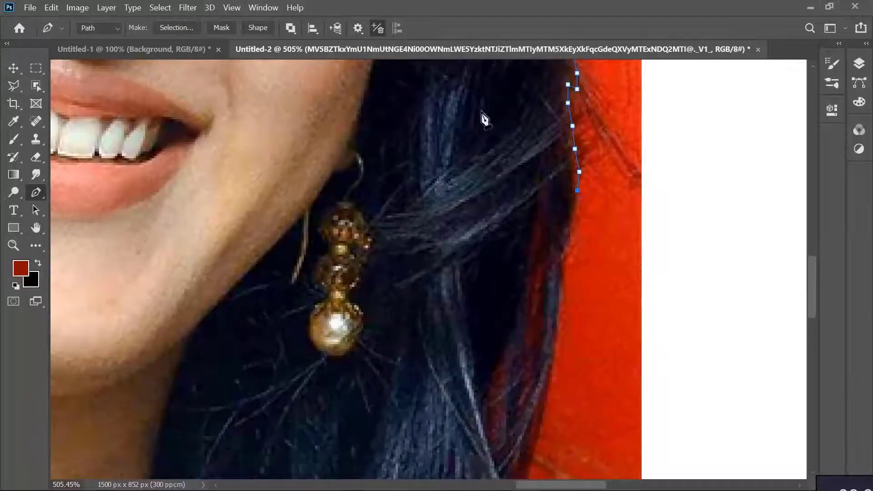
{"action": "left_click", "coordinate": [572, 211]}
{"action": "left_click", "coordinate": [568, 239]}
{"action": "left_click", "coordinate": [563, 262]}
{"action": "left_click", "coordinate": [563, 298]}
{"action": "left_click", "coordinate": [559, 331]}
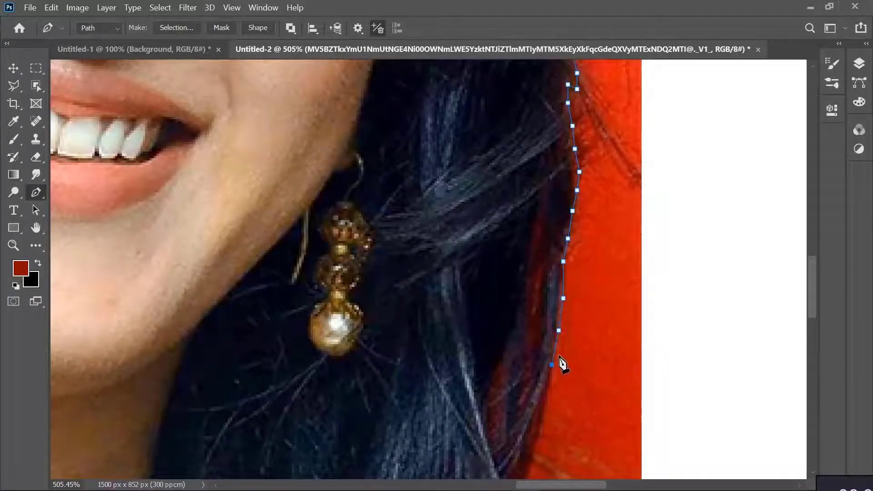
Trace the path down the right hair edge below the earring to where the loose strands spread outward
{"action": "scroll", "coordinate": [561, 362], "scroll_direction": "down", "scroll_amount": 4}
{"action": "left_click", "coordinate": [552, 190]}
{"action": "left_click", "coordinate": [550, 208]}
{"action": "left_click", "coordinate": [544, 237]}
{"action": "left_click", "coordinate": [538, 263]}
{"action": "left_click", "coordinate": [528, 296]}
{"action": "left_click", "coordinate": [522, 321]}
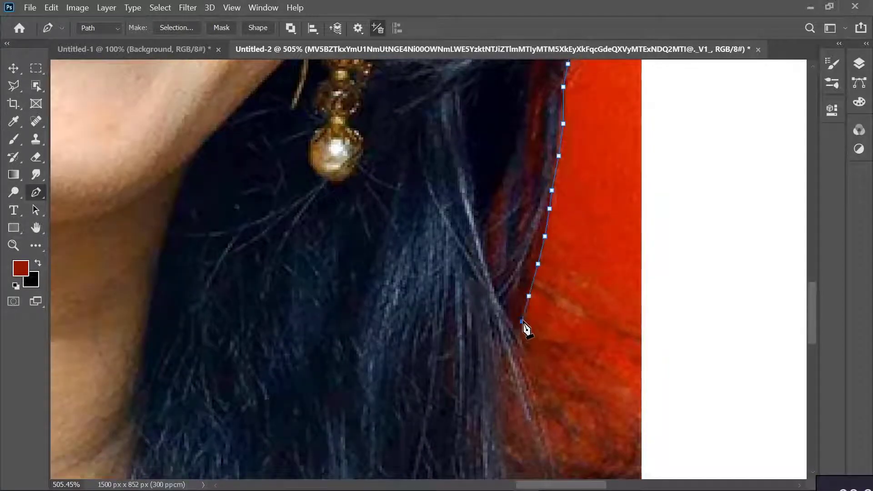
{"action": "left_click", "coordinate": [520, 333]}
{"action": "left_click", "coordinate": [526, 349]}
{"action": "left_click", "coordinate": [533, 374]}
{"action": "scroll", "coordinate": [582, 265], "scroll_direction": "down", "scroll_amount": 1}
{"action": "scroll", "coordinate": [585, 273], "scroll_direction": "down", "scroll_amount": 2}
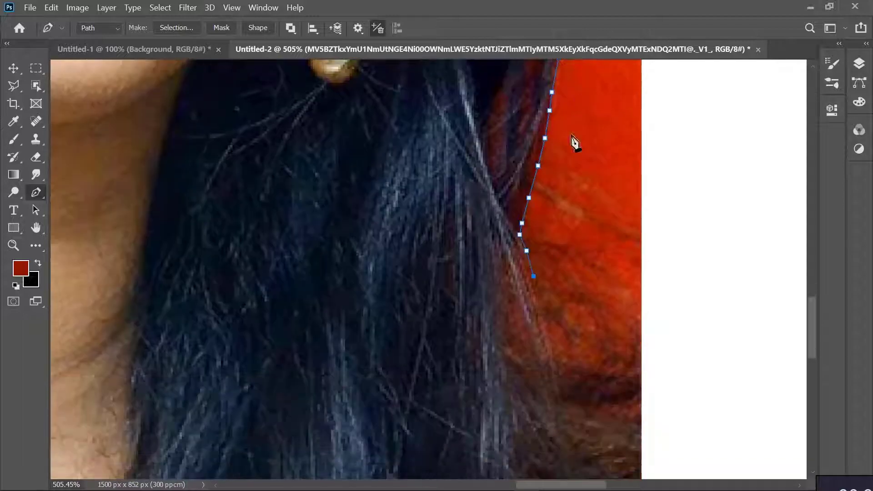
{"action": "left_click", "coordinate": [552, 282]}
{"action": "left_click", "coordinate": [570, 289]}
{"action": "left_click", "coordinate": [598, 296]}
{"action": "left_click", "coordinate": [618, 308]}
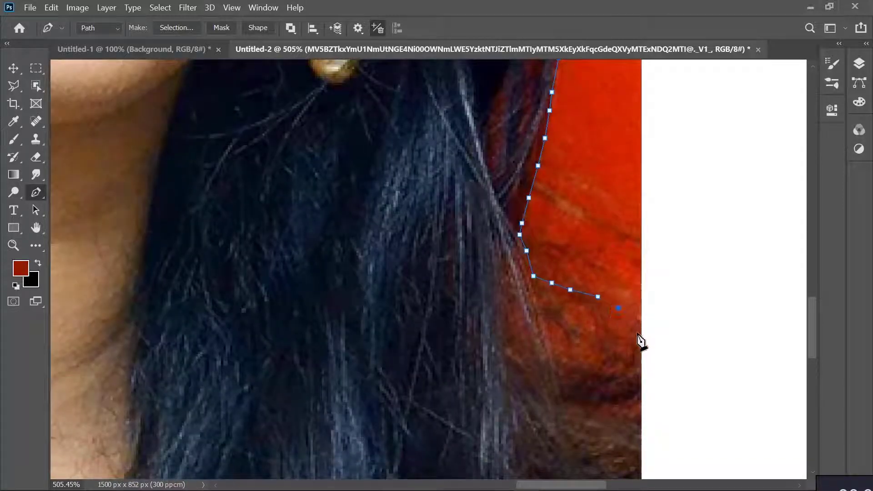
Trace the path down the lower-right strands and across the top of the dark hair to the photo's right edge
{"action": "left_click", "coordinate": [542, 306]}
{"action": "left_click", "coordinate": [549, 338]}
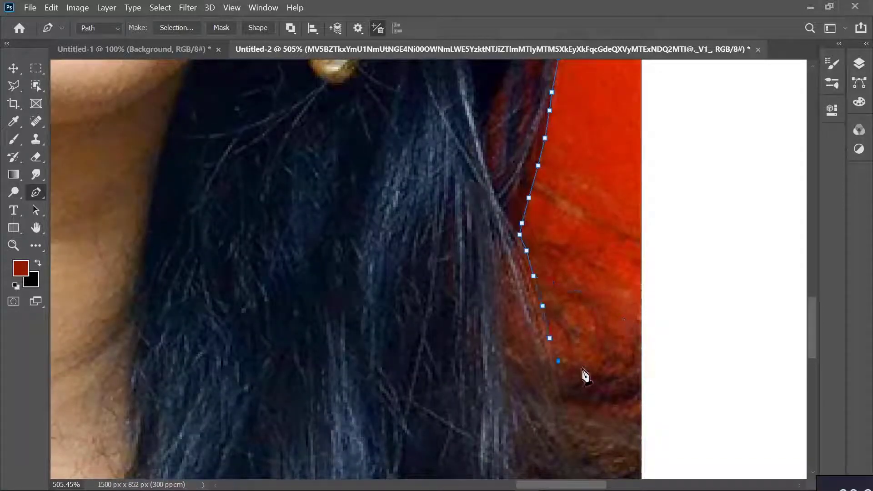
{"action": "left_click", "coordinate": [559, 361]}
{"action": "left_click", "coordinate": [581, 368]}
{"action": "left_click", "coordinate": [604, 373]}
{"action": "left_click", "coordinate": [621, 373]}
{"action": "left_click", "coordinate": [632, 358]}
{"action": "left_click", "coordinate": [641, 343]}
Run the path outside the photo around its bottom and close it at the starting anchor on the left edge
{"action": "scroll", "coordinate": [652, 359], "scroll_direction": "down", "scroll_amount": 6}
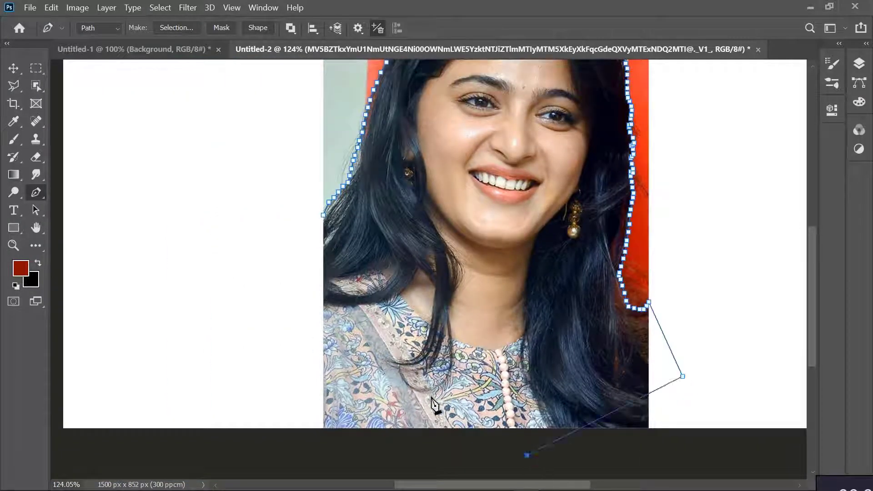
{"action": "left_click", "coordinate": [692, 450]}
{"action": "left_click", "coordinate": [528, 462]}
{"action": "left_click", "coordinate": [353, 454]}
{"action": "left_click", "coordinate": [302, 438]}
{"action": "left_click", "coordinate": [298, 356]}
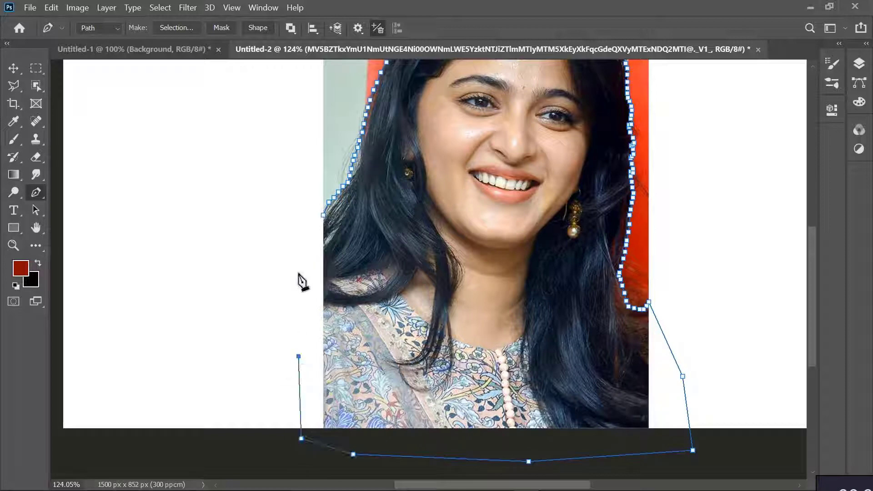
{"action": "left_click", "coordinate": [324, 214]}
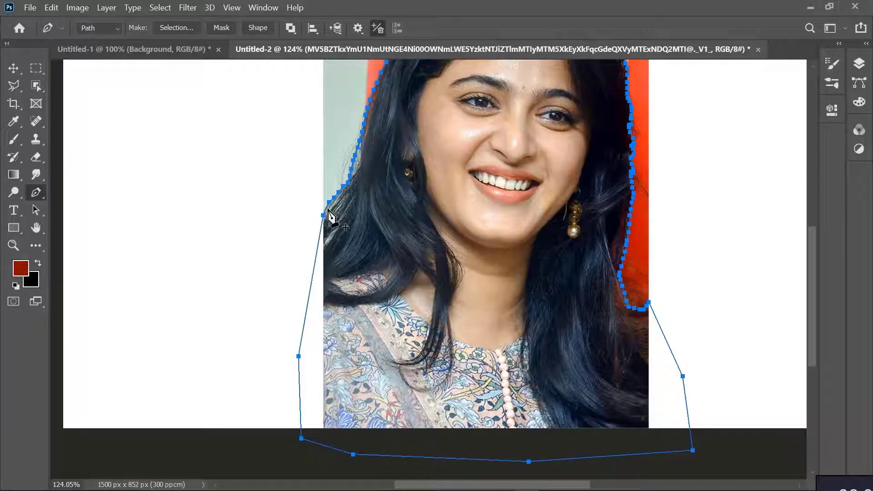
Turn the closed path into a new anti-aliased selection with a feather radius of 0.5 pixels
{"action": "right_click", "coordinate": [329, 213]}
{"action": "left_click", "coordinate": [364, 242]}
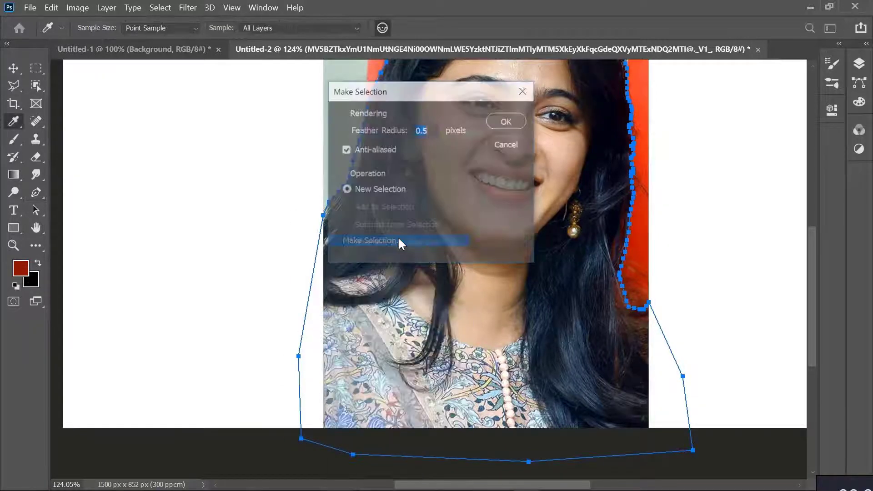
{"action": "left_click", "coordinate": [507, 122]}
{"action": "scroll", "coordinate": [594, 305], "scroll_direction": "down", "scroll_amount": 5}
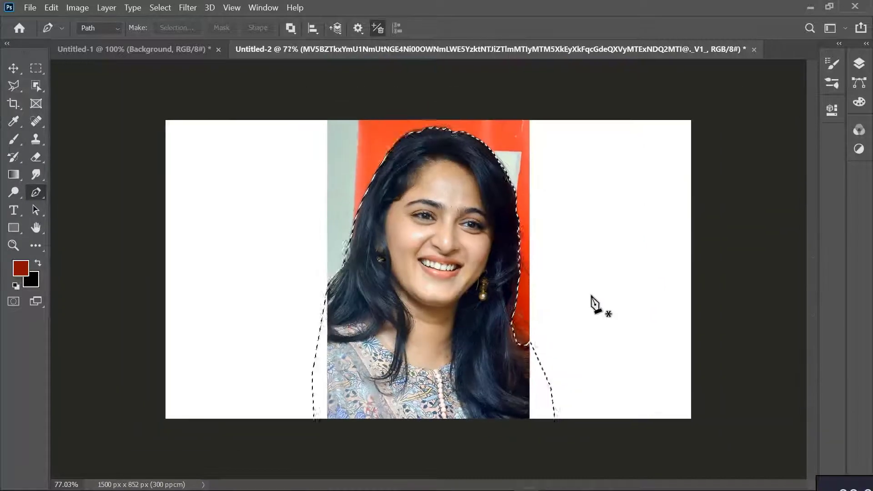
Copy the selected woman onto a new layer and hide the original photo layer
{"action": "left_click", "coordinate": [856, 66]}
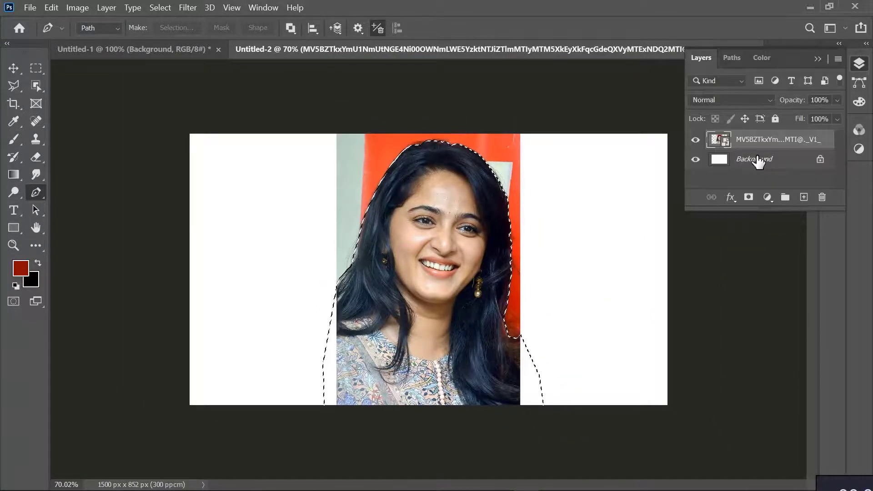
{"action": "key", "text": "ctrl+c"}
{"action": "key", "text": "ctrl+v"}
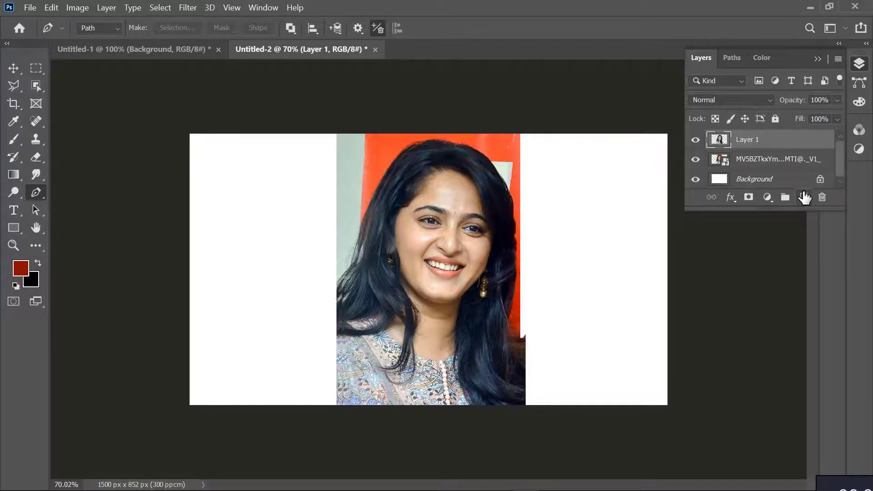
{"action": "left_click", "coordinate": [696, 159]}
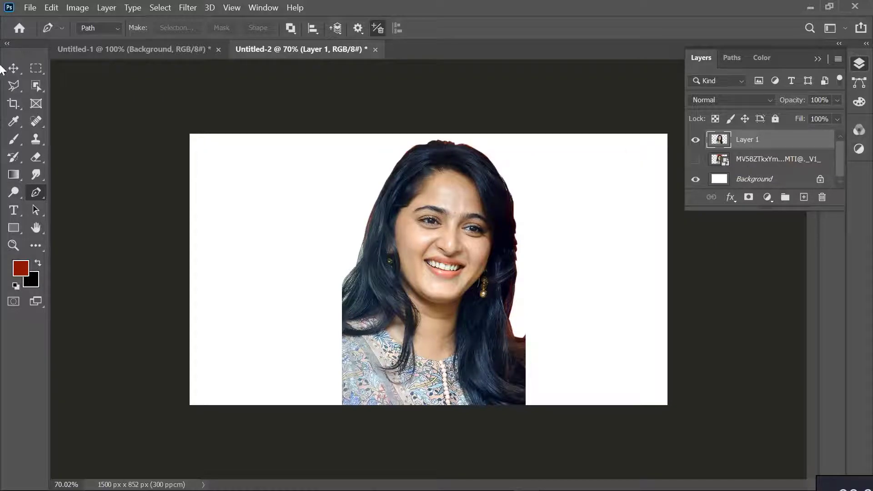
Apply a Curves adjustment to the cutout on Layer 1, nudging the curve slightly upward
{"action": "left_click", "coordinate": [77, 8]}
{"action": "mouse_move", "coordinate": [117, 39]}
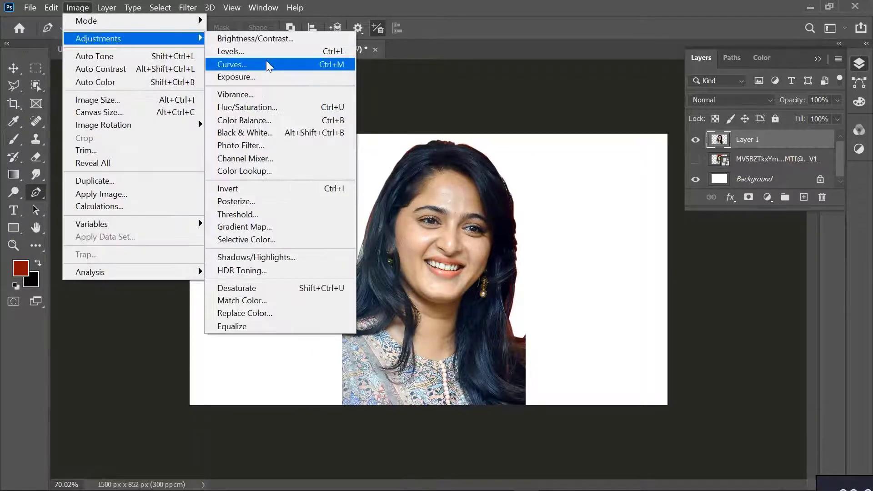
{"action": "left_click", "coordinate": [267, 64]}
{"action": "left_click_drag", "start_coordinate": [486, 49], "coordinate": [685, 280]}
{"action": "mouse_move", "coordinate": [555, 434]}
{"action": "left_mouse_down"}
{"action": "mouse_move", "coordinate": [544, 424]}
{"action": "mouse_move", "coordinate": [553, 425]}
{"action": "left_mouse_up"}
{"action": "left_click", "coordinate": [824, 311]}
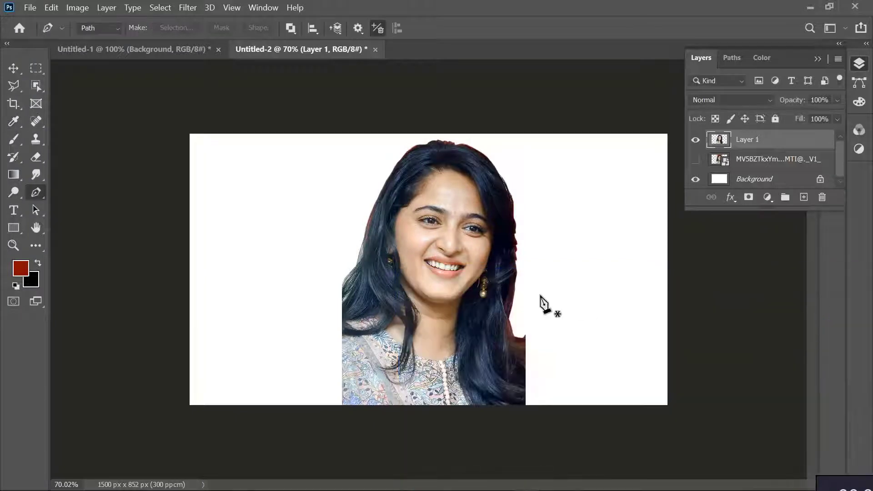
Duplicate Layer 1 and smudge away the stray hairs along the forehead's hairline with a 15 px brush at 37% strength
{"action": "key", "text": "ctrl+j"}
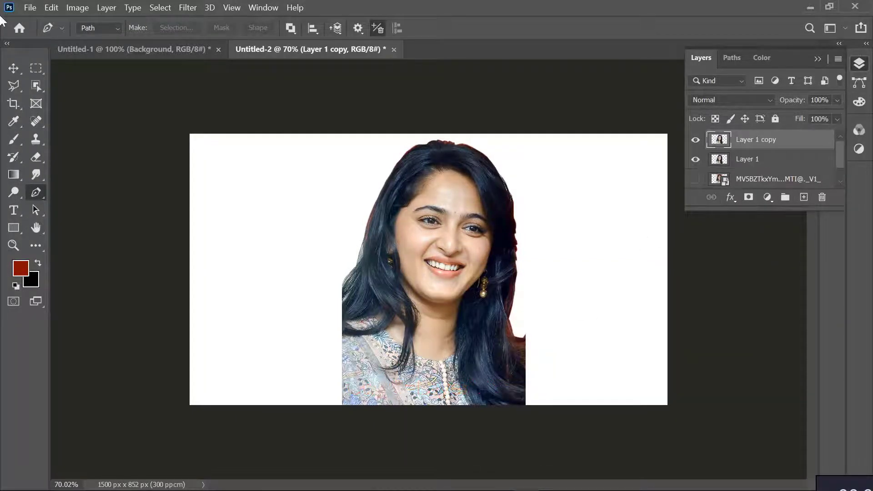
{"action": "key", "text": "r"}
{"action": "scroll", "coordinate": [387, 206], "scroll_direction": "up", "scroll_amount": 5}
{"action": "key", "text": "["}
{"action": "key", "text": "["}
{"action": "key", "text": "["}
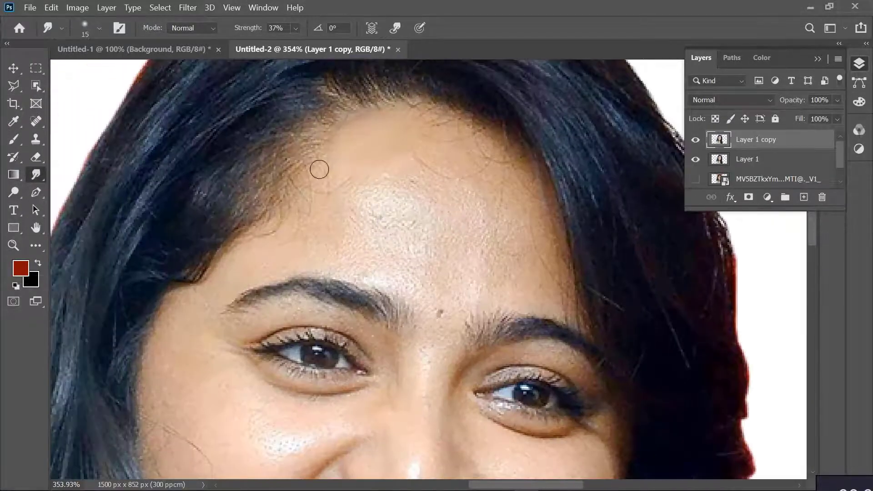
{"action": "left_click_drag", "start_coordinate": [320, 170], "coordinate": [299, 188]}
{"action": "left_click_drag", "start_coordinate": [279, 218], "coordinate": [271, 221]}
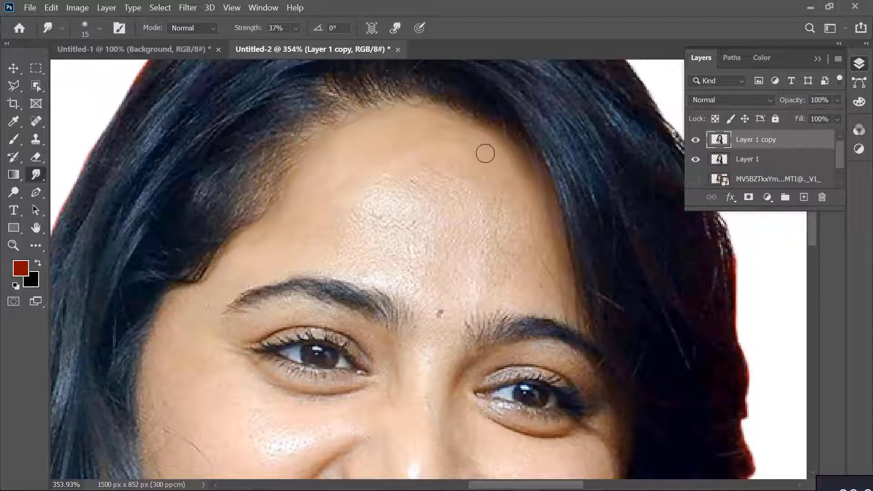
Smudge the skin texture and shine across the middle of the forehead down to the eyebrows
{"action": "mouse_move", "coordinate": [406, 188]}
{"action": "left_mouse_down"}
{"action": "mouse_move", "coordinate": [381, 213]}
{"action": "mouse_move", "coordinate": [422, 211]}
{"action": "left_mouse_up"}
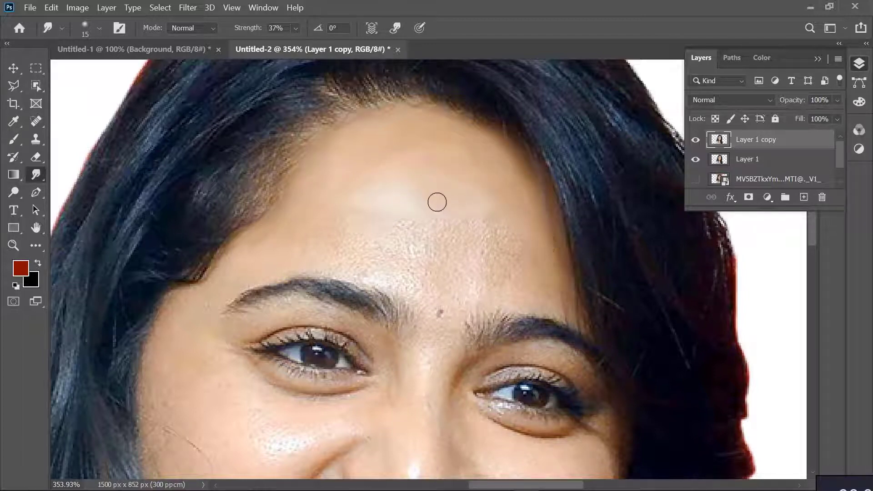
{"action": "mouse_move", "coordinate": [461, 221]}
{"action": "left_mouse_down"}
{"action": "mouse_move", "coordinate": [512, 238]}
{"action": "mouse_move", "coordinate": [517, 216]}
{"action": "left_mouse_up"}
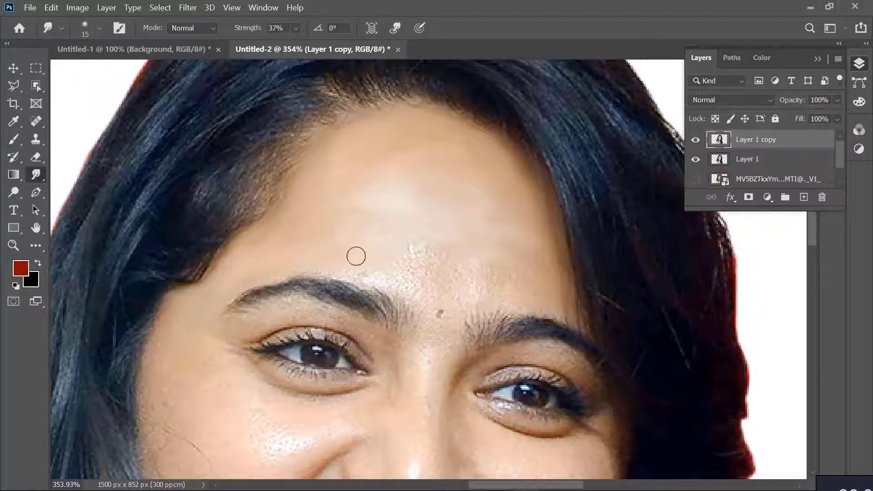
{"action": "mouse_move", "coordinate": [356, 257]}
{"action": "left_mouse_down"}
{"action": "mouse_move", "coordinate": [418, 246]}
{"action": "mouse_move", "coordinate": [372, 271]}
{"action": "mouse_move", "coordinate": [345, 269]}
{"action": "mouse_move", "coordinate": [412, 284]}
{"action": "mouse_move", "coordinate": [432, 261]}
{"action": "mouse_move", "coordinate": [448, 275]}
{"action": "mouse_move", "coordinate": [435, 275]}
{"action": "mouse_move", "coordinate": [437, 290]}
{"action": "mouse_move", "coordinate": [399, 286]}
{"action": "mouse_move", "coordinate": [450, 278]}
{"action": "mouse_move", "coordinate": [457, 266]}
{"action": "mouse_move", "coordinate": [430, 294]}
{"action": "left_mouse_up"}
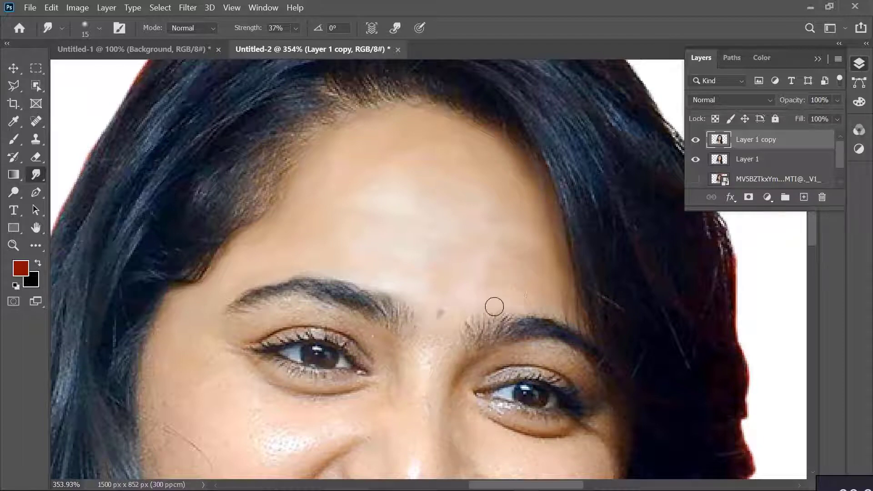
Smudge the skin on the nose bridge, around the left eye and across the left cheek, using a 20 px brush for the cheek
{"action": "scroll", "coordinate": [422, 341], "scroll_direction": "down", "scroll_amount": 2}
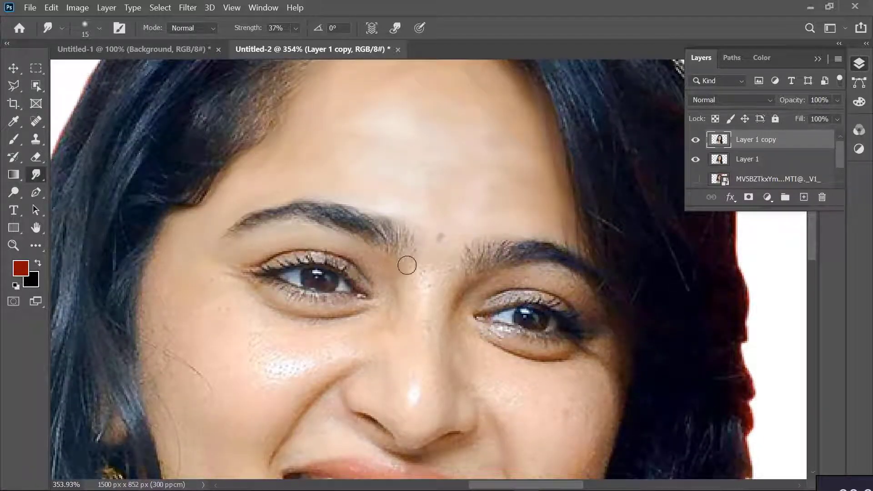
{"action": "left_click_drag", "start_coordinate": [407, 265], "coordinate": [383, 270]}
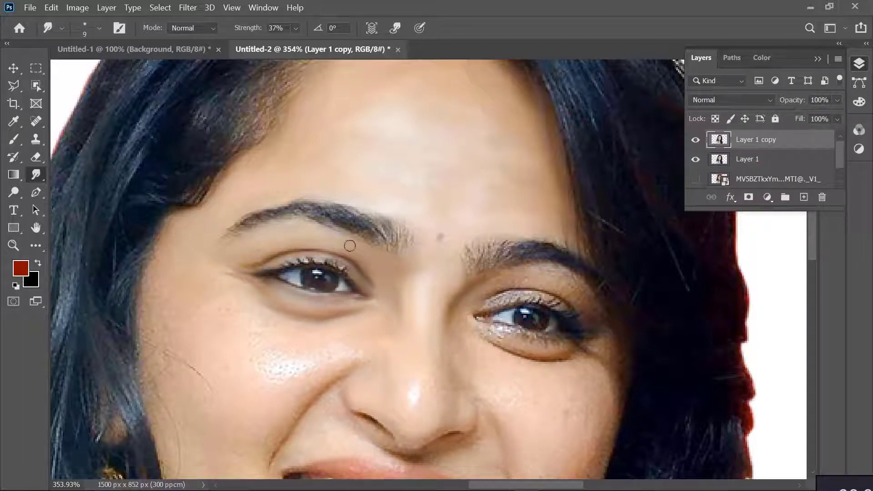
{"action": "key", "text": "bracketright"}
{"action": "key", "text": "bracketright"}
{"action": "mouse_move", "coordinate": [157, 329]}
{"action": "left_mouse_down"}
{"action": "mouse_move", "coordinate": [218, 281]}
{"action": "mouse_move", "coordinate": [247, 308]}
{"action": "mouse_move", "coordinate": [255, 331]}
{"action": "mouse_move", "coordinate": [156, 328]}
{"action": "mouse_move", "coordinate": [172, 401]}
{"action": "mouse_move", "coordinate": [223, 344]}
{"action": "mouse_move", "coordinate": [303, 352]}
{"action": "mouse_move", "coordinate": [200, 375]}
{"action": "left_mouse_up"}
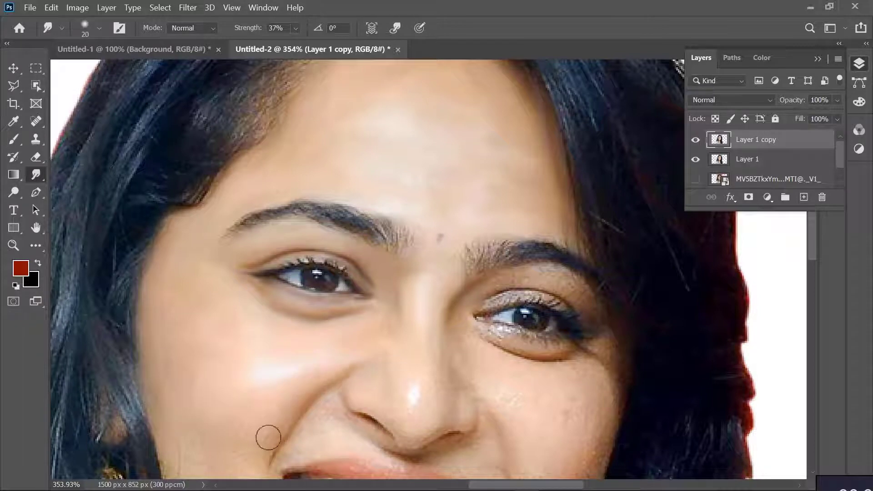
Smudge the skin on the nose, above the upper lip and around the right eye with small brush sizes
{"action": "scroll", "coordinate": [427, 412], "scroll_direction": "down", "scroll_amount": 2}
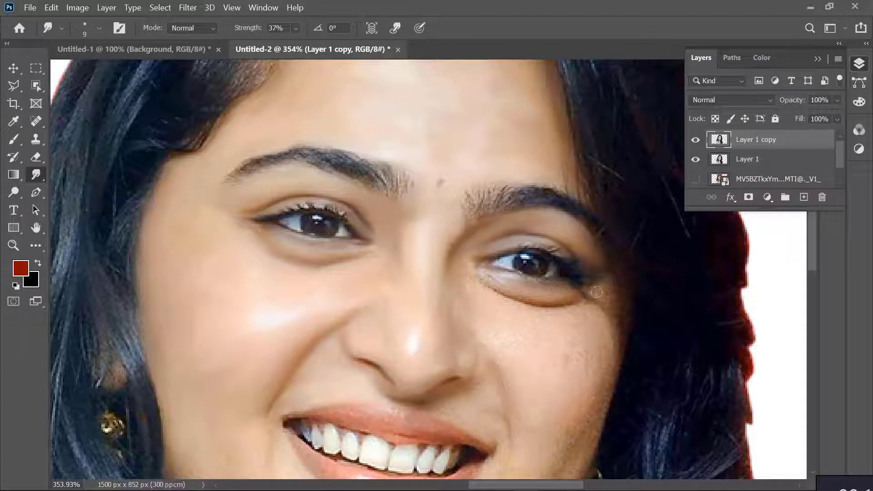
{"action": "key", "text": "p"}
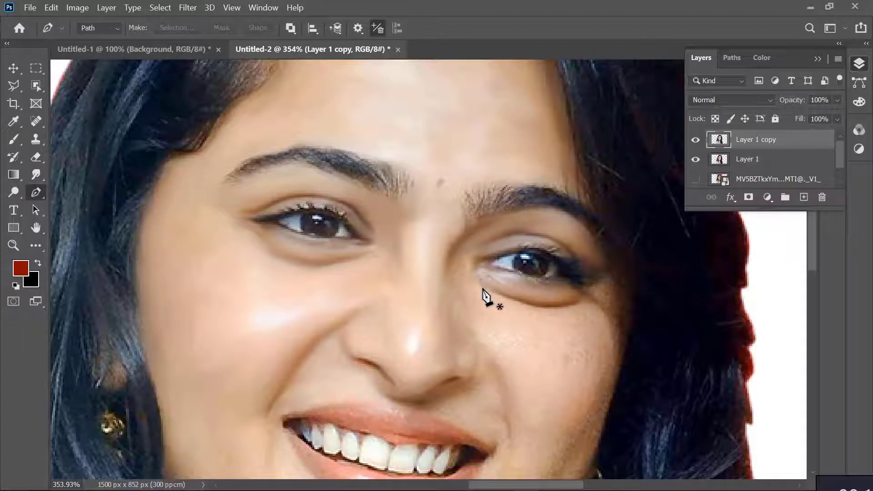
{"action": "left_click", "coordinate": [38, 177]}
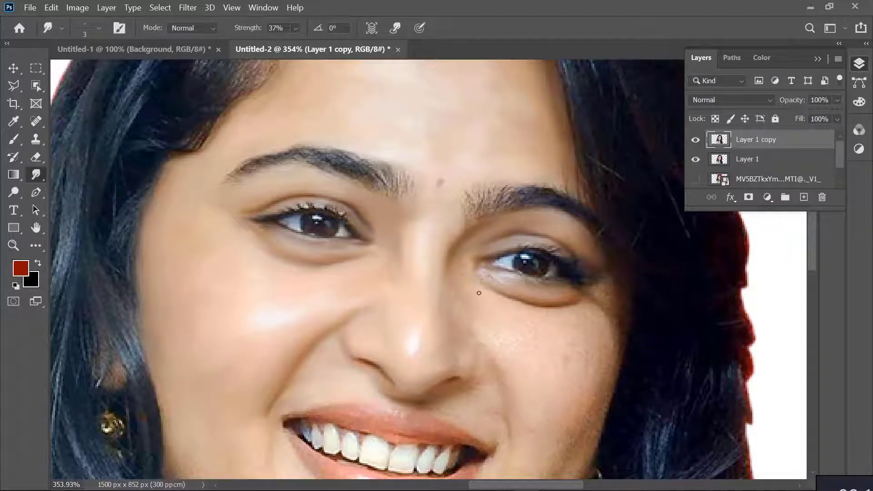
Smudge the right cheek, chin and jawline smooth, using a brush of 20 to 25 px
{"action": "key", "text": "bracketright"}
{"action": "key", "text": "bracketright"}
{"action": "key", "text": "bracketright"}
{"action": "key", "text": "bracketright"}
{"action": "key", "text": "bracketright"}
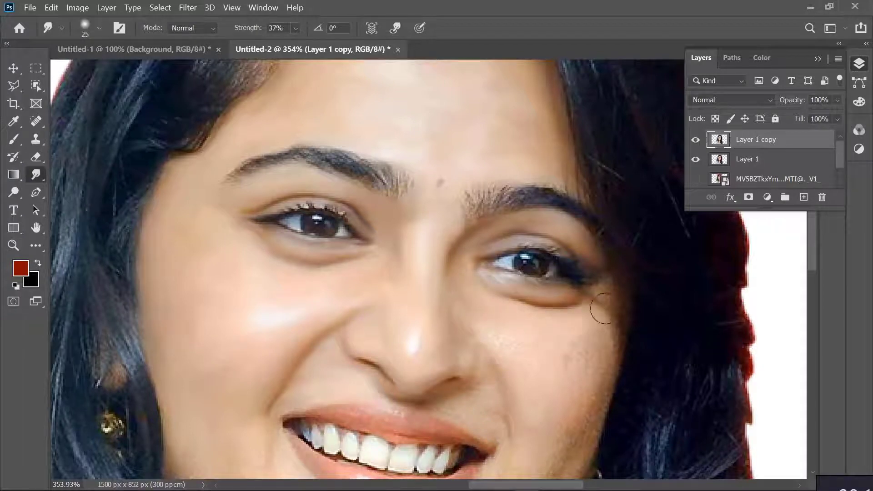
{"action": "key", "text": "bracketleft"}
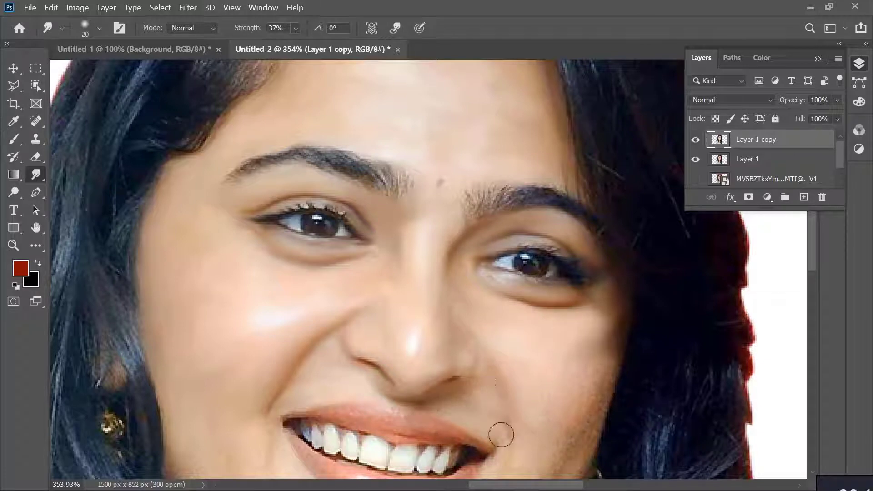
{"action": "scroll", "coordinate": [536, 345], "scroll_direction": "down", "scroll_amount": 5}
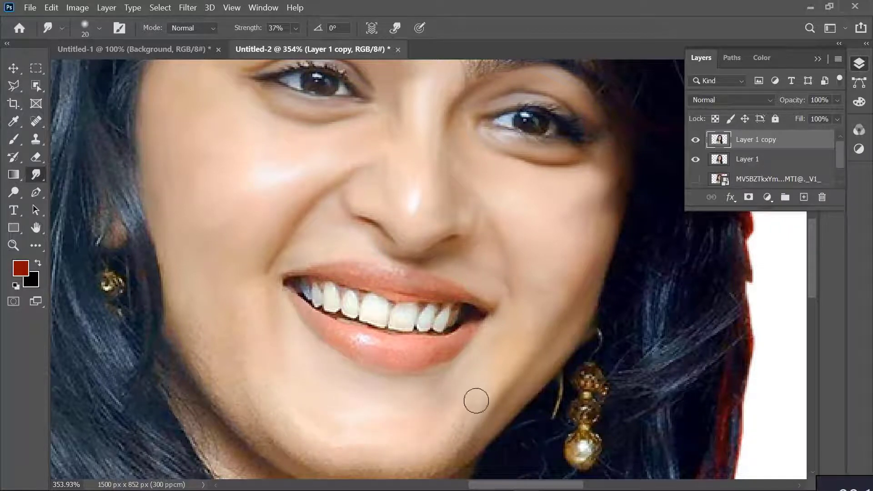
{"action": "scroll", "coordinate": [234, 259], "scroll_direction": "down", "scroll_amount": 5}
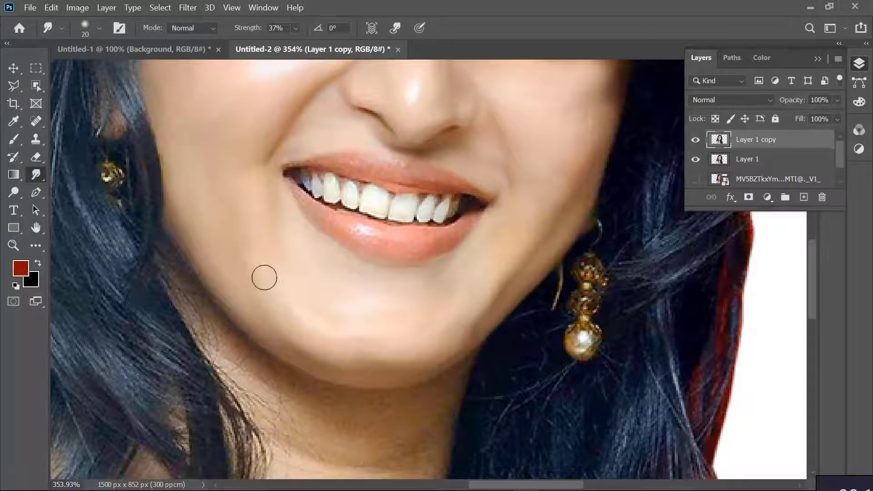
Smudge the hairs of both eyebrows into smooth shapes with a 7 px brush
{"action": "scroll", "coordinate": [473, 214], "scroll_direction": "up", "scroll_amount": 10}
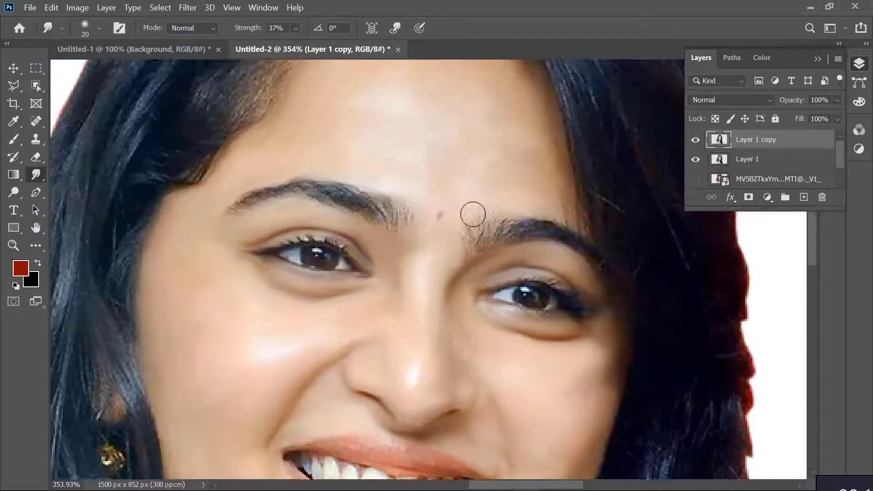
{"action": "key", "text": "bracketleft"}
{"action": "key", "text": "bracketleft"}
{"action": "key", "text": "bracketleft"}
{"action": "key", "text": "bracketleft"}
{"action": "key", "text": "bracketleft"}
{"action": "key", "text": "bracketleft"}
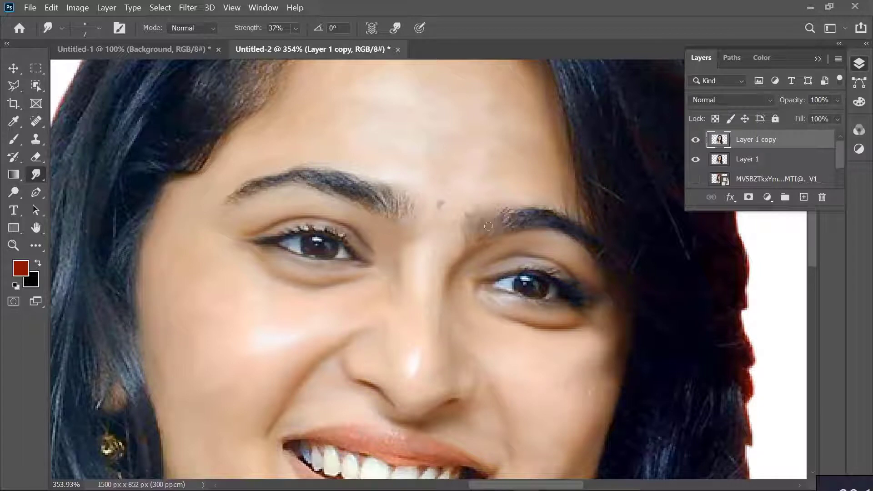
{"action": "mouse_move", "coordinate": [513, 221]}
{"action": "left_mouse_down"}
{"action": "mouse_move", "coordinate": [506, 213]}
{"action": "mouse_move", "coordinate": [560, 219]}
{"action": "mouse_move", "coordinate": [558, 230]}
{"action": "left_mouse_up"}
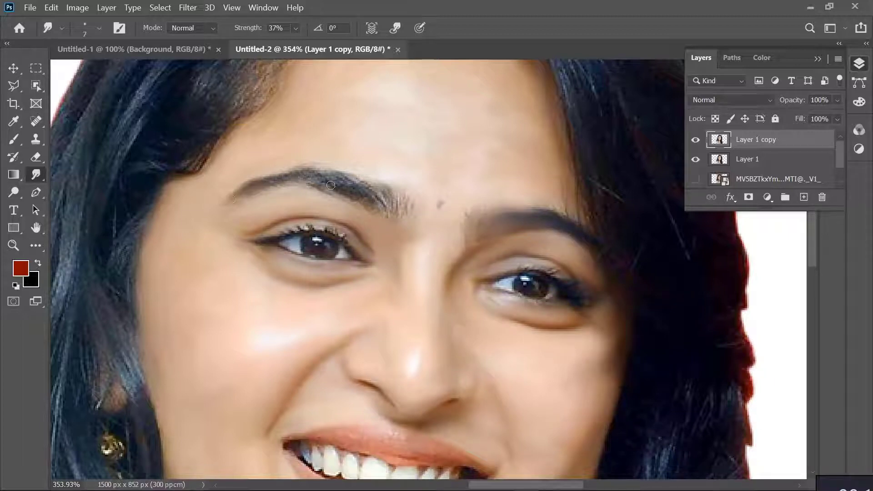
{"action": "mouse_move", "coordinate": [331, 185]}
{"action": "left_mouse_down"}
{"action": "mouse_move", "coordinate": [337, 176]}
{"action": "mouse_move", "coordinate": [377, 202]}
{"action": "mouse_move", "coordinate": [369, 184]}
{"action": "mouse_move", "coordinate": [376, 202]}
{"action": "left_mouse_up"}
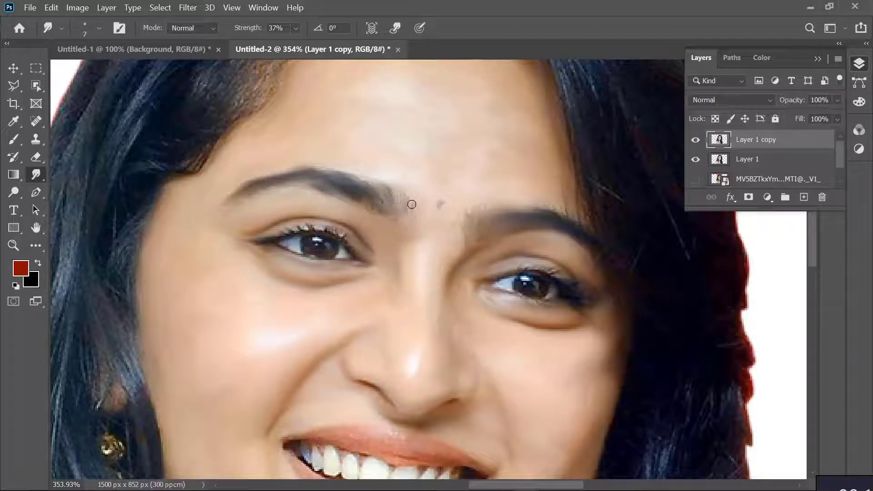
Smudge the details of the left eye and then the right eye with a 3 px brush
{"action": "scroll", "coordinate": [428, 298], "scroll_direction": "down", "scroll_amount": 3}
{"action": "scroll", "coordinate": [345, 317], "scroll_direction": "up", "scroll_amount": 1}
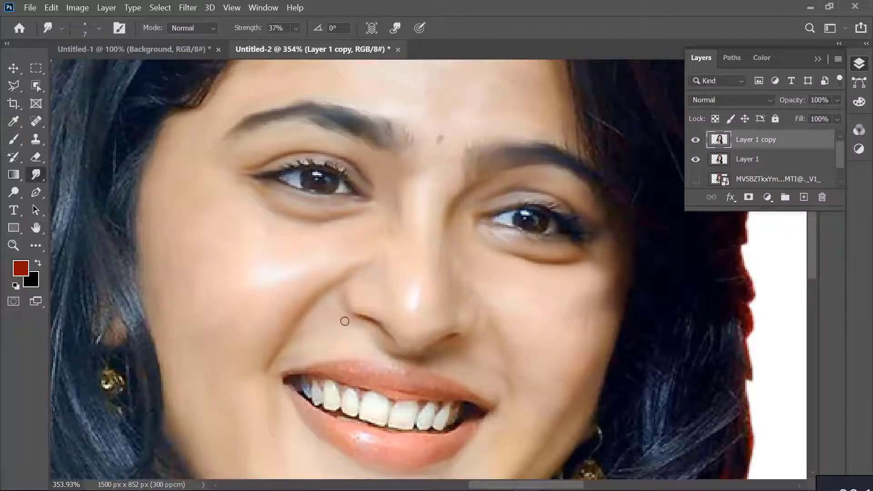
{"action": "scroll", "coordinate": [345, 317], "scroll_direction": "up", "scroll_amount": 4}
{"action": "scroll", "coordinate": [333, 180], "scroll_direction": "up", "scroll_amount": 7}
{"action": "scroll", "coordinate": [333, 180], "scroll_direction": "down", "scroll_amount": 3}
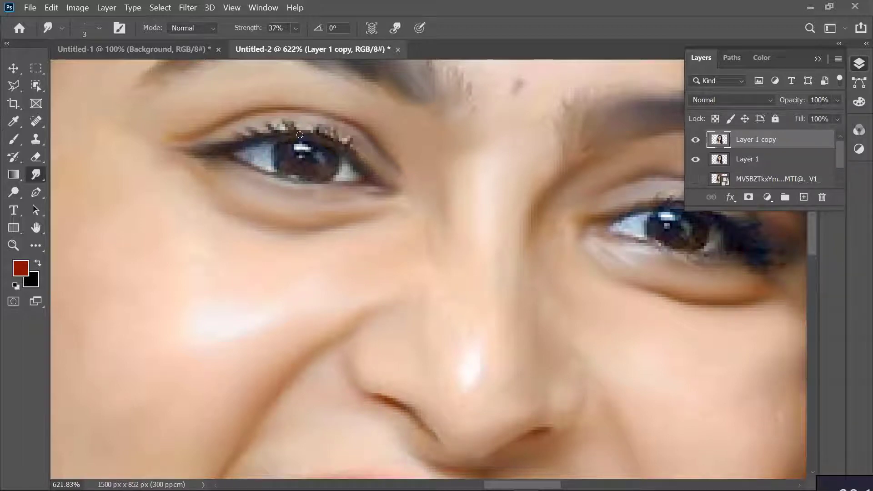
{"action": "left_click_drag", "start_coordinate": [320, 138], "coordinate": [348, 146]}
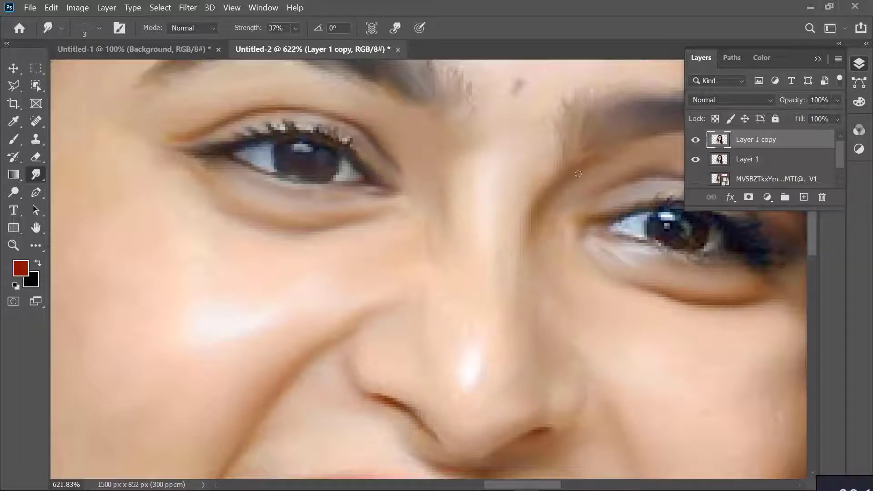
{"action": "scroll", "coordinate": [594, 184], "scroll_direction": "right", "scroll_amount": 5}
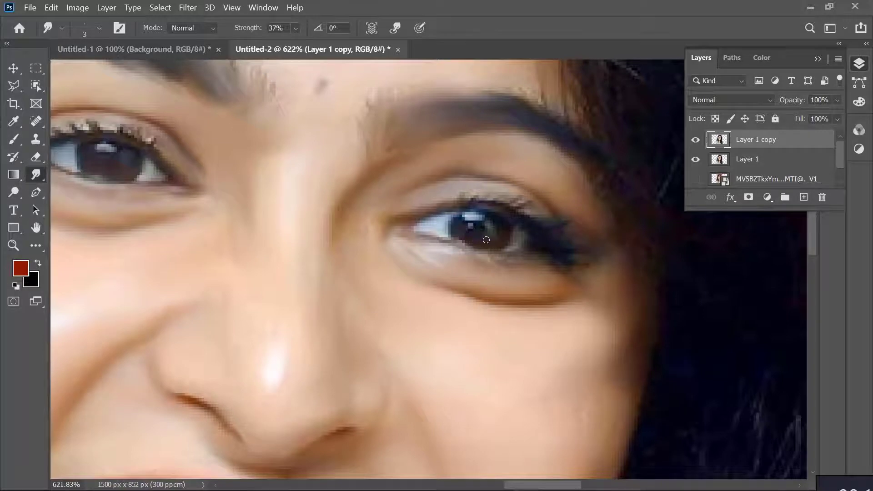
Smudge the lips smooth with a 5 px brush and soften the teeth edges with a 4 px brush
{"action": "scroll", "coordinate": [493, 341], "scroll_direction": "down", "scroll_amount": 5}
{"action": "scroll", "coordinate": [417, 346], "scroll_direction": "up", "scroll_amount": 5}
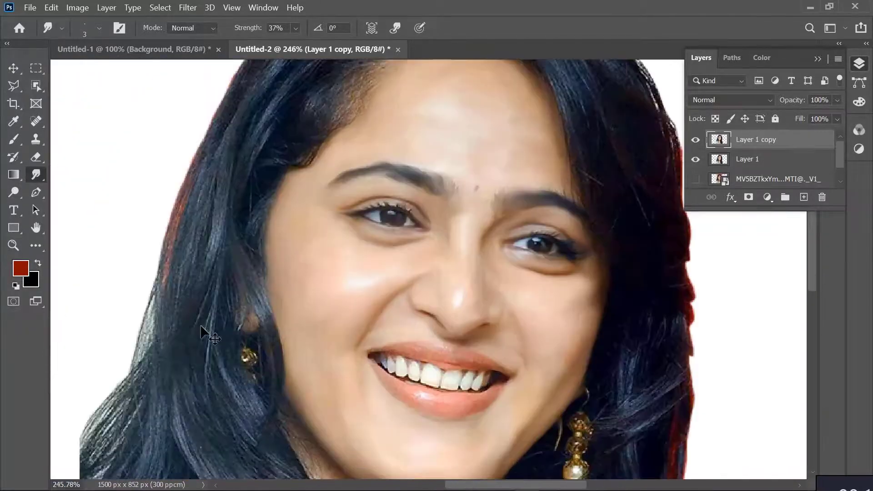
{"action": "scroll", "coordinate": [417, 346], "scroll_direction": "right", "scroll_amount": 1}
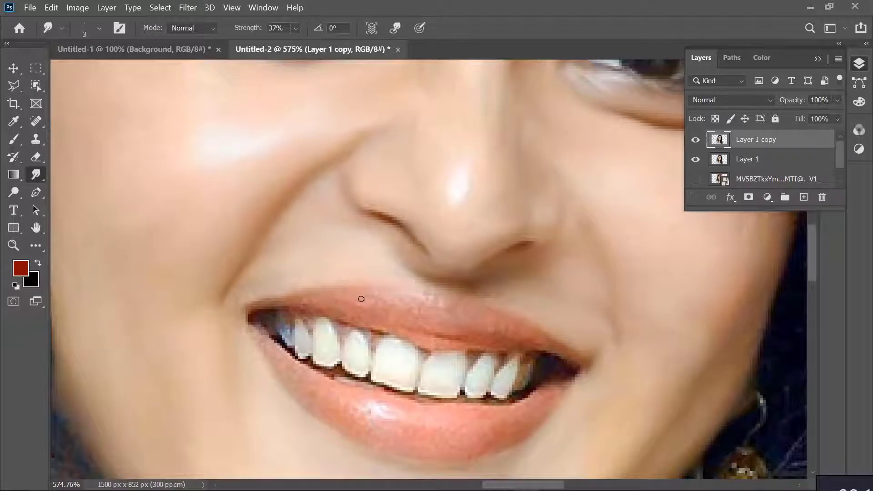
{"action": "key", "text": "bracketright"}
{"action": "key", "text": "bracketright"}
{"action": "left_click_drag", "start_coordinate": [387, 305], "coordinate": [441, 300]}
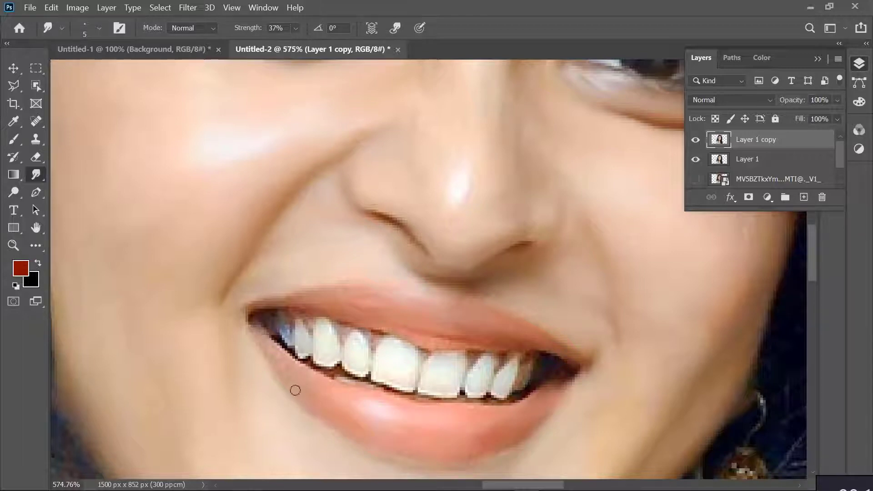
{"action": "key", "text": "bracketleft"}
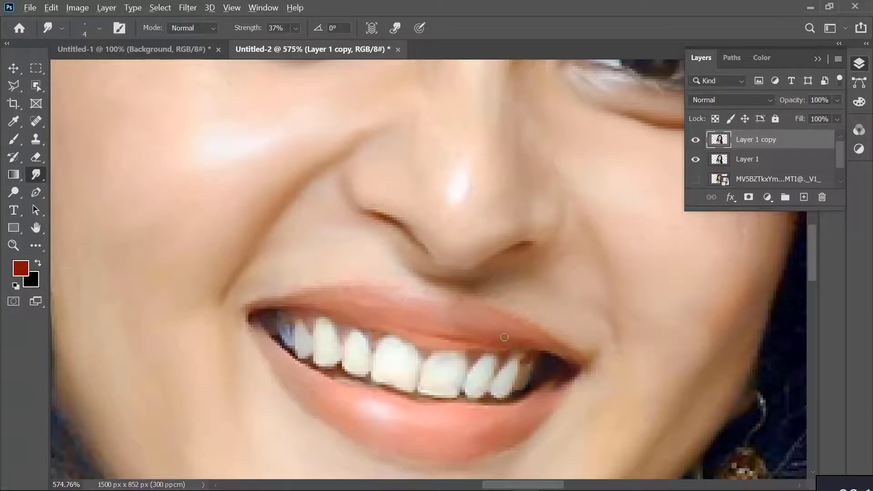
Smudge the beads and pearl of the hanging earring and the partly hidden earring on the other side with a 4 px brush
{"action": "scroll", "coordinate": [504, 337], "scroll_direction": "down", "scroll_amount": 8}
{"action": "scroll", "coordinate": [505, 332], "scroll_direction": "up", "scroll_amount": 5}
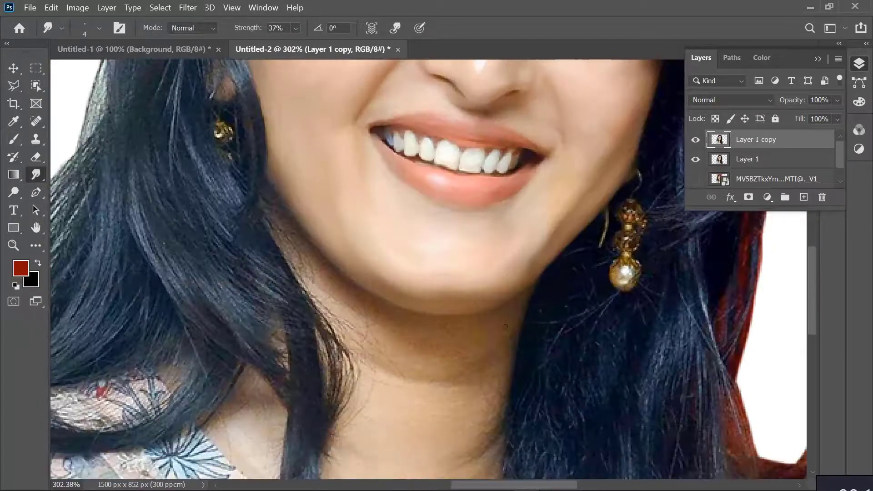
{"action": "scroll", "coordinate": [645, 251], "scroll_direction": "down", "scroll_amount": 2}
{"action": "scroll", "coordinate": [644, 251], "scroll_direction": "up", "scroll_amount": 4}
{"action": "scroll", "coordinate": [645, 251], "scroll_direction": "down", "scroll_amount": 2}
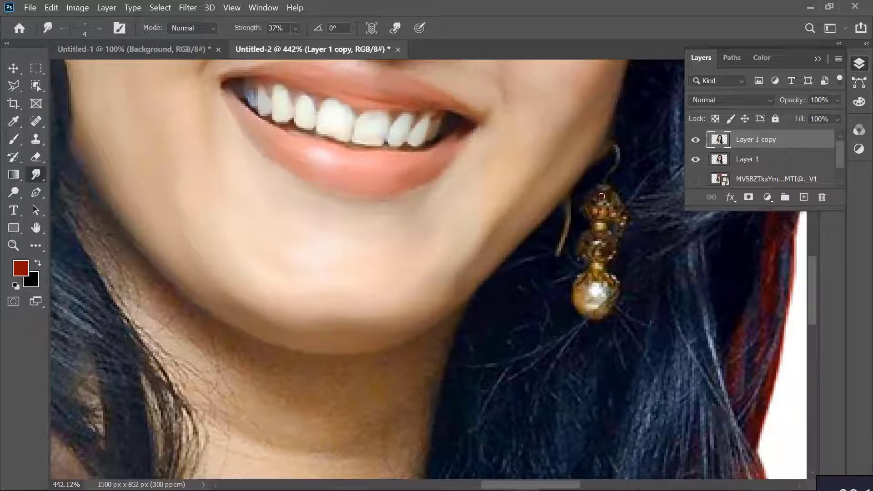
{"action": "mouse_move", "coordinate": [602, 196]}
{"action": "left_mouse_down"}
{"action": "mouse_move", "coordinate": [619, 201]}
{"action": "mouse_move", "coordinate": [595, 196]}
{"action": "mouse_move", "coordinate": [586, 209]}
{"action": "mouse_move", "coordinate": [608, 214]}
{"action": "mouse_move", "coordinate": [601, 212]}
{"action": "mouse_move", "coordinate": [600, 229]}
{"action": "mouse_move", "coordinate": [622, 218]}
{"action": "mouse_move", "coordinate": [597, 245]}
{"action": "left_mouse_up"}
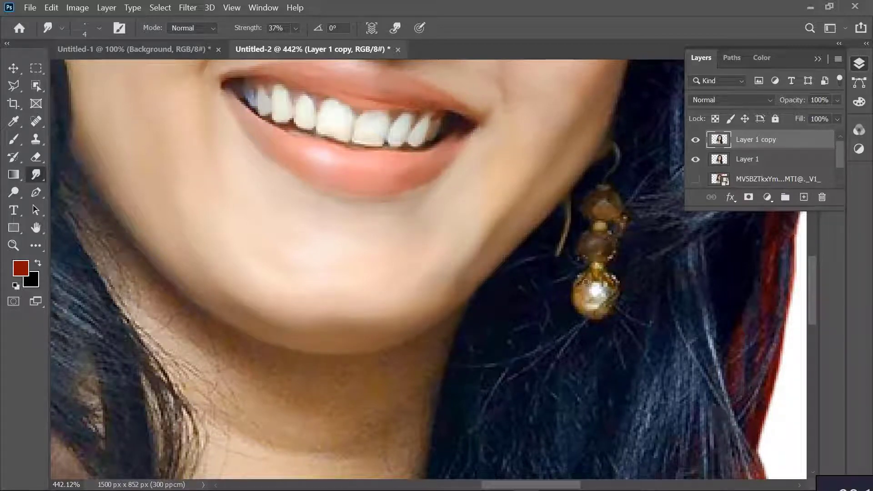
{"action": "mouse_move", "coordinate": [585, 282]}
{"action": "left_mouse_down"}
{"action": "mouse_move", "coordinate": [608, 294]}
{"action": "mouse_move", "coordinate": [584, 296]}
{"action": "mouse_move", "coordinate": [598, 312]}
{"action": "left_mouse_up"}
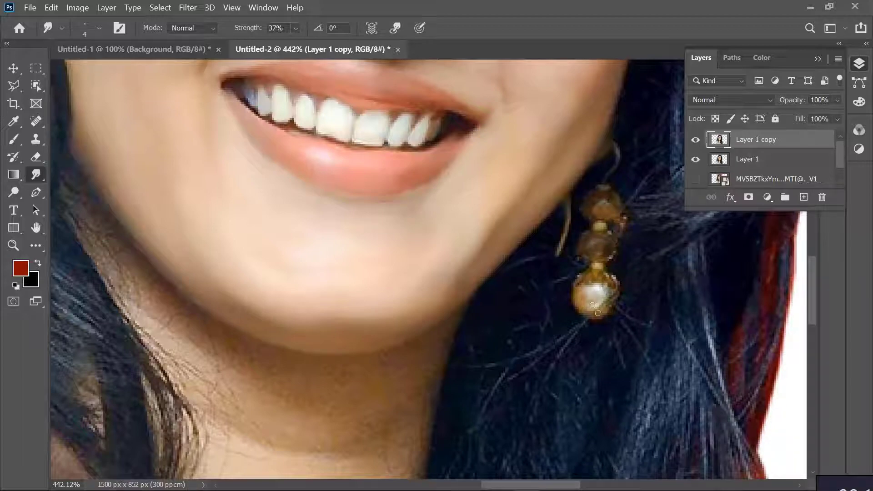
{"action": "scroll", "coordinate": [605, 203], "scroll_direction": "down", "scroll_amount": 5}
{"action": "scroll", "coordinate": [419, 181], "scroll_direction": "up", "scroll_amount": 10}
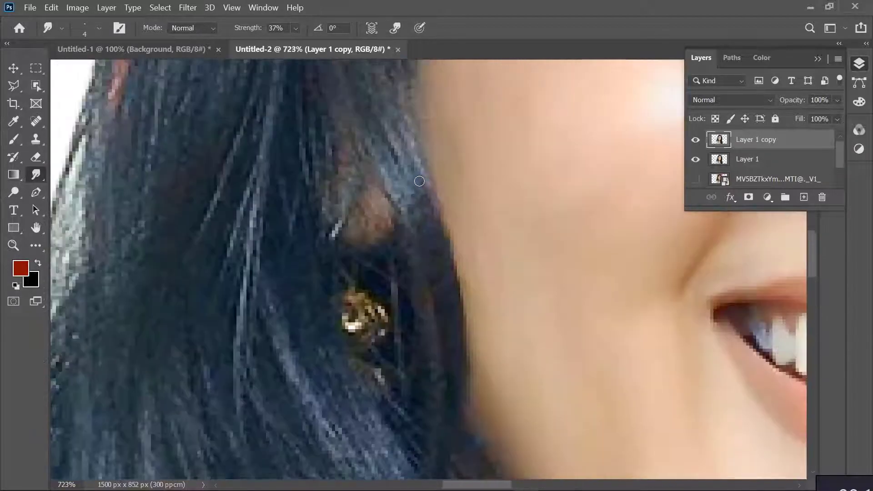
{"action": "mouse_move", "coordinate": [367, 310]}
{"action": "left_mouse_down"}
{"action": "mouse_move", "coordinate": [354, 310]}
{"action": "mouse_move", "coordinate": [354, 330]}
{"action": "mouse_move", "coordinate": [348, 287]}
{"action": "left_mouse_up"}
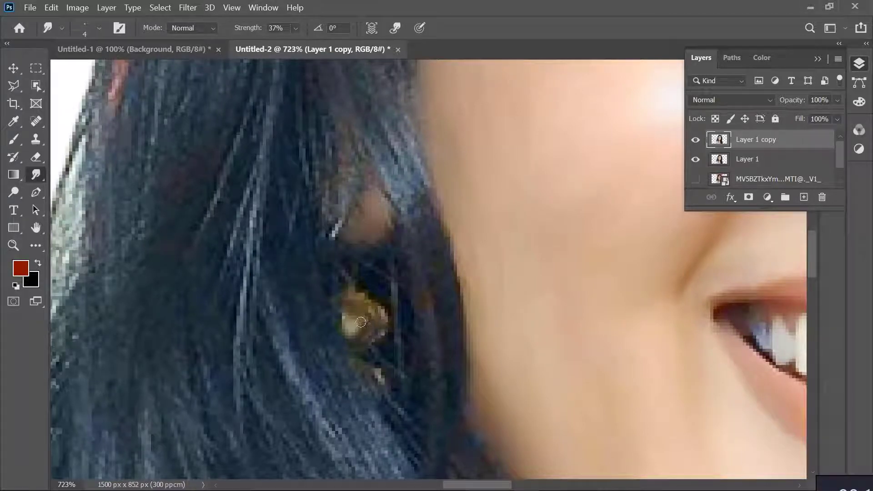
Smudge the fabric patch showing between the hair strands and the dress's shoulder edge with a 15 px brush
{"action": "scroll", "coordinate": [399, 240], "scroll_direction": "down", "scroll_amount": 6}
{"action": "scroll", "coordinate": [519, 305], "scroll_direction": "up", "scroll_amount": 2}
{"action": "scroll", "coordinate": [518, 305], "scroll_direction": "down", "scroll_amount": 3}
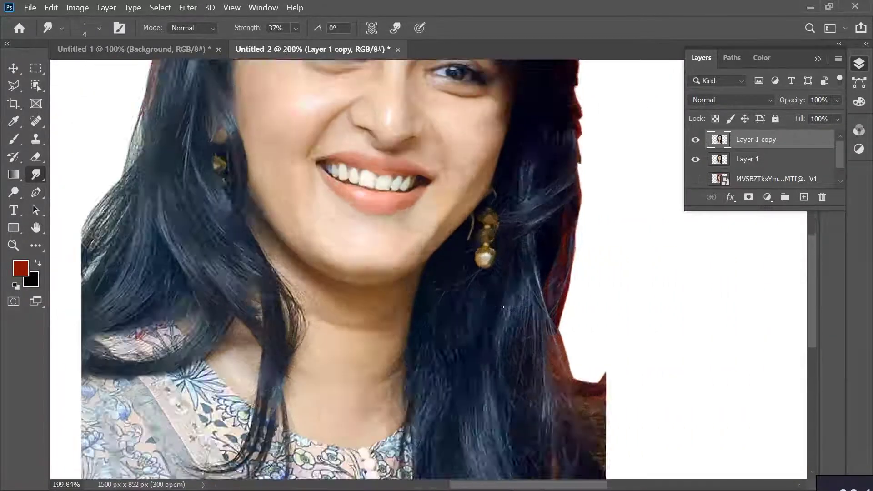
{"action": "scroll", "coordinate": [329, 390], "scroll_direction": "up", "scroll_amount": 4}
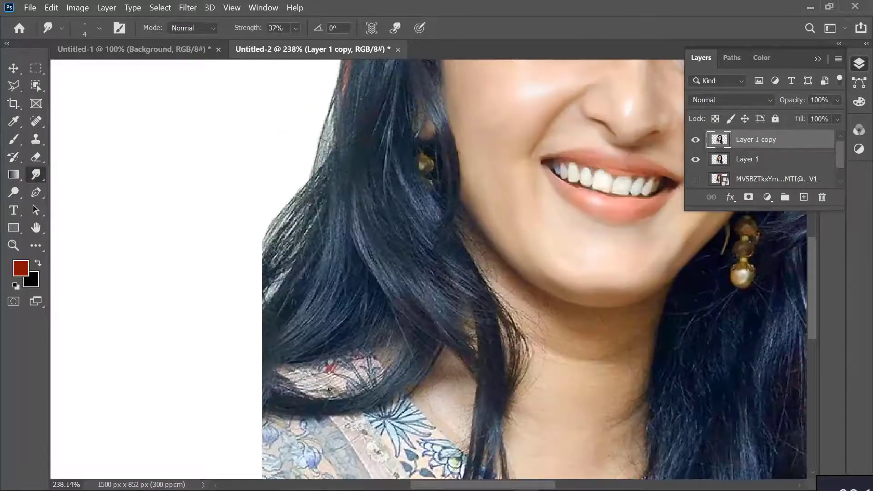
{"action": "scroll", "coordinate": [329, 389], "scroll_direction": "up", "scroll_amount": 4}
{"action": "mouse_move", "coordinate": [400, 337]}
{"action": "left_mouse_down"}
{"action": "mouse_move", "coordinate": [407, 357]}
{"action": "mouse_move", "coordinate": [364, 387]}
{"action": "mouse_move", "coordinate": [311, 382]}
{"action": "mouse_move", "coordinate": [252, 359]}
{"action": "mouse_move", "coordinate": [285, 348]}
{"action": "mouse_move", "coordinate": [291, 358]}
{"action": "mouse_move", "coordinate": [401, 325]}
{"action": "mouse_move", "coordinate": [316, 341]}
{"action": "mouse_move", "coordinate": [411, 331]}
{"action": "mouse_move", "coordinate": [410, 346]}
{"action": "mouse_move", "coordinate": [420, 338]}
{"action": "mouse_move", "coordinate": [345, 383]}
{"action": "mouse_move", "coordinate": [294, 393]}
{"action": "mouse_move", "coordinate": [425, 358]}
{"action": "mouse_move", "coordinate": [429, 331]}
{"action": "left_mouse_up"}
{"action": "scroll", "coordinate": [409, 363], "scroll_direction": "down", "scroll_amount": 3}
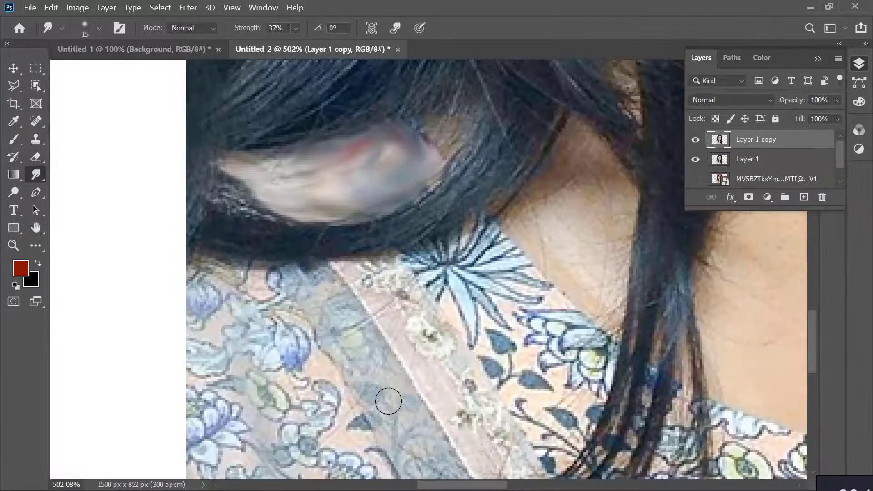
{"action": "mouse_move", "coordinate": [448, 237]}
{"action": "left_mouse_down"}
{"action": "mouse_move", "coordinate": [397, 274]}
{"action": "mouse_move", "coordinate": [248, 285]}
{"action": "mouse_move", "coordinate": [212, 272]}
{"action": "mouse_move", "coordinate": [367, 263]}
{"action": "mouse_move", "coordinate": [200, 277]}
{"action": "mouse_move", "coordinate": [207, 332]}
{"action": "mouse_move", "coordinate": [190, 289]}
{"action": "mouse_move", "coordinate": [219, 326]}
{"action": "mouse_move", "coordinate": [245, 316]}
{"action": "mouse_move", "coordinate": [186, 318]}
{"action": "mouse_move", "coordinate": [165, 345]}
{"action": "left_mouse_up"}
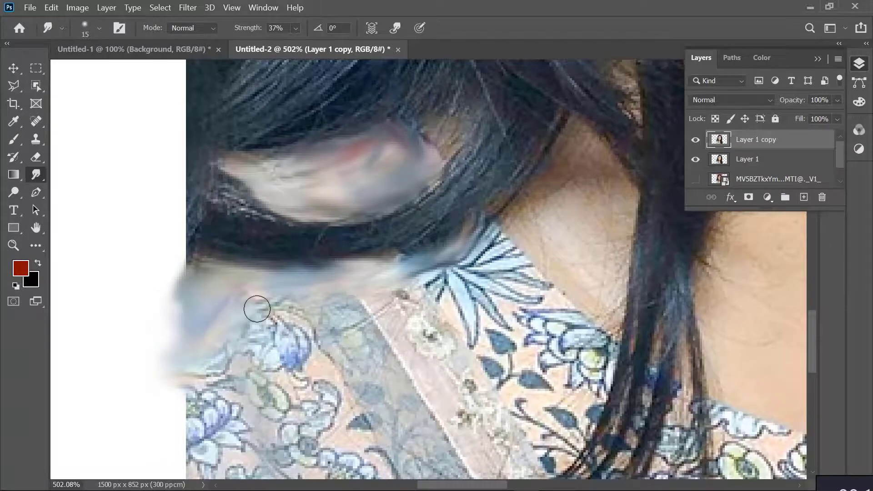
Add a new layer between Layer 1 and Layer 1 copy and fill it with dark red #672828
{"action": "scroll", "coordinate": [294, 318], "scroll_direction": "down", "scroll_amount": 3}
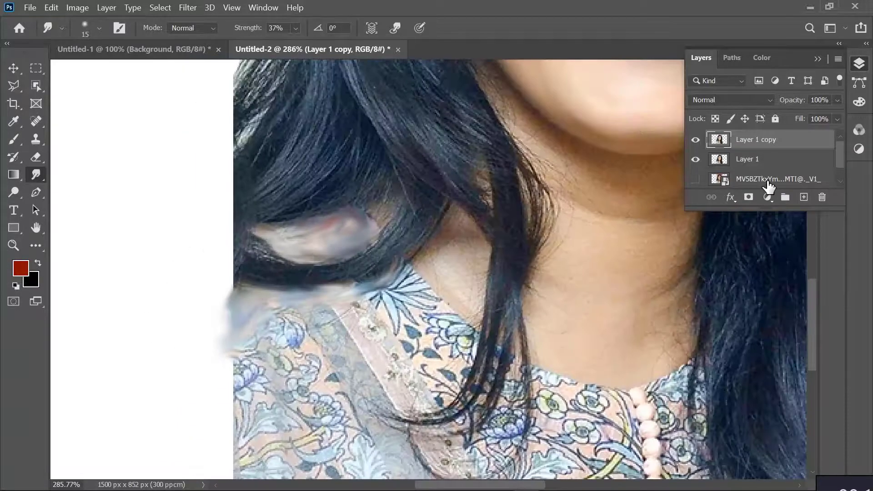
{"action": "left_click", "coordinate": [752, 158]}
{"action": "left_click", "coordinate": [804, 196]}
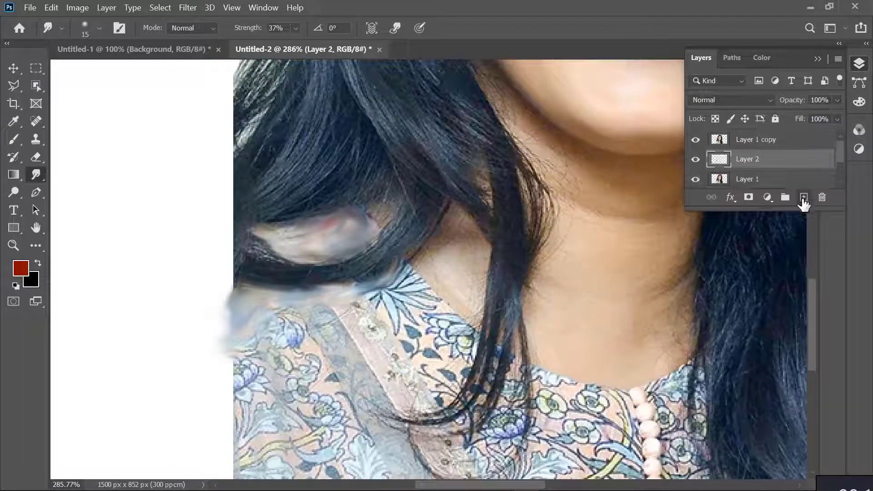
{"action": "left_click", "coordinate": [21, 268]}
{"action": "left_click_drag", "start_coordinate": [610, 277], "coordinate": [610, 272]}
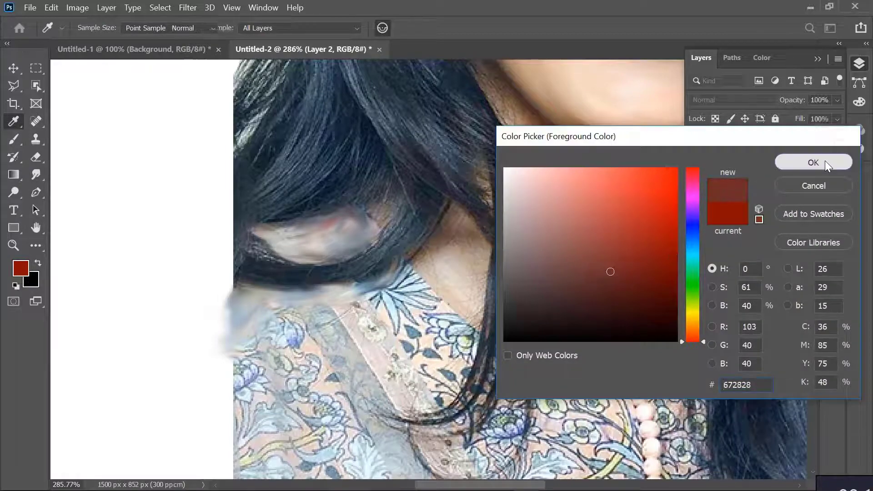
{"action": "left_click", "coordinate": [824, 160]}
{"action": "key", "text": "alt+Delete"}
{"action": "scroll", "coordinate": [806, 170], "scroll_direction": "down", "scroll_amount": 2}
{"action": "scroll", "coordinate": [322, 249], "scroll_direction": "down", "scroll_amount": 1}
{"action": "scroll", "coordinate": [322, 248], "scroll_direction": "down", "scroll_amount": 4}
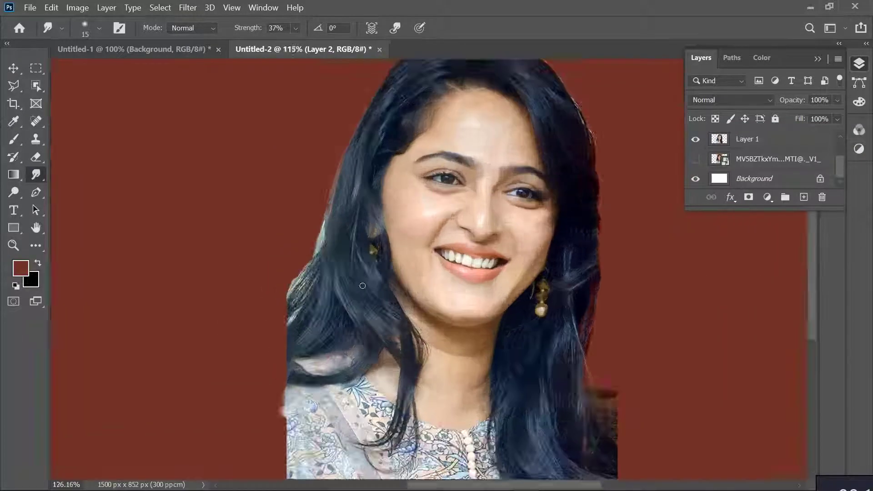
Smudge the neck and upper chest skin smooth on Layer 1 copy with a 25 px brush
{"action": "scroll", "coordinate": [470, 317], "scroll_direction": "up", "scroll_amount": 3}
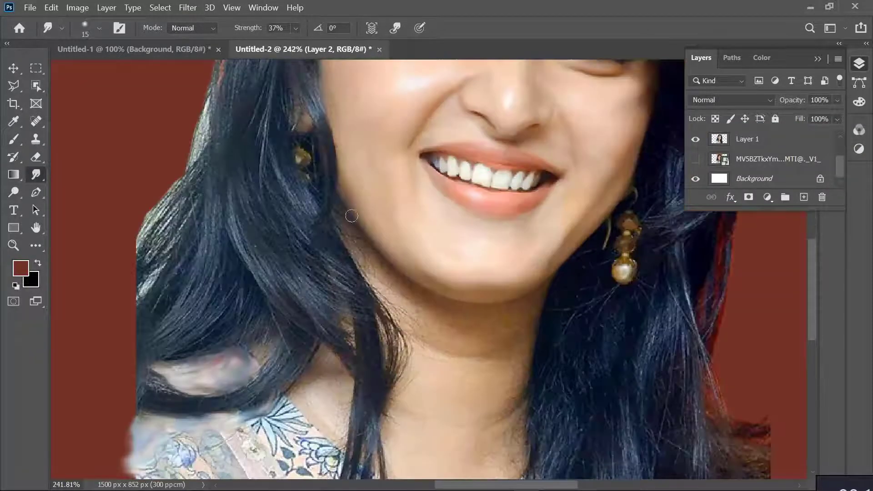
{"action": "left_click", "coordinate": [750, 142]}
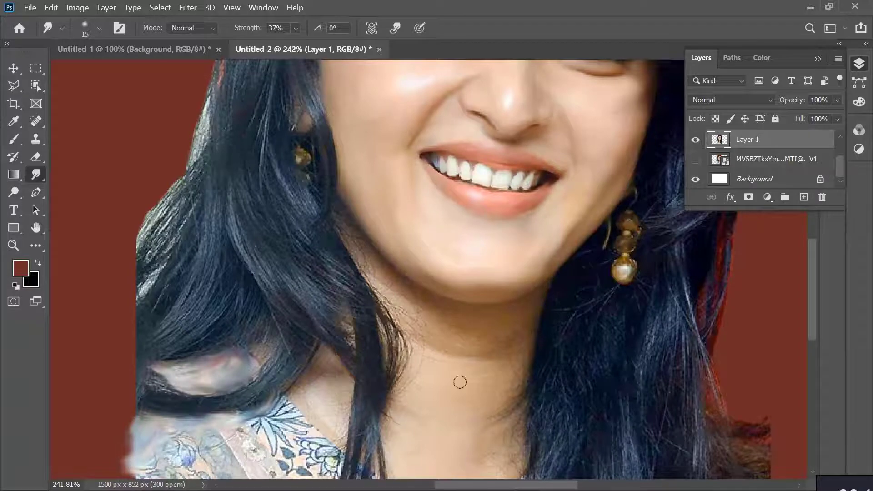
{"action": "scroll", "coordinate": [428, 365], "scroll_direction": "down", "scroll_amount": 2}
{"action": "scroll", "coordinate": [741, 168], "scroll_direction": "up", "scroll_amount": 2}
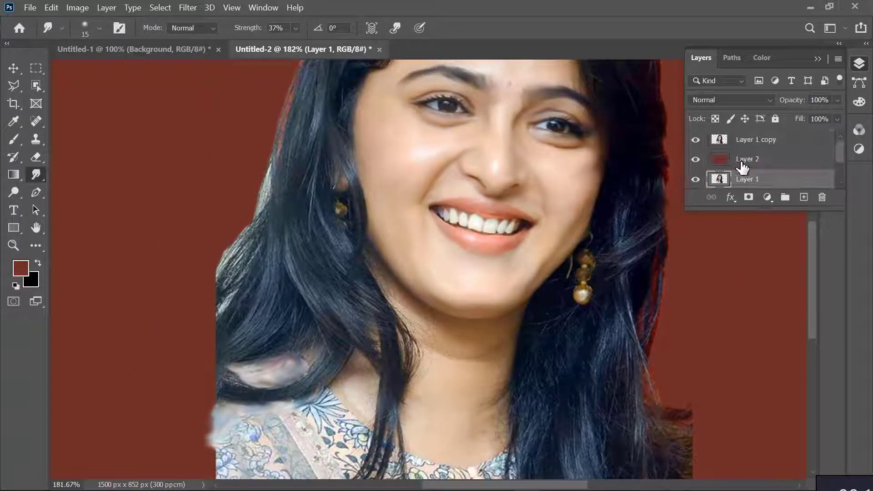
{"action": "left_click", "coordinate": [733, 142]}
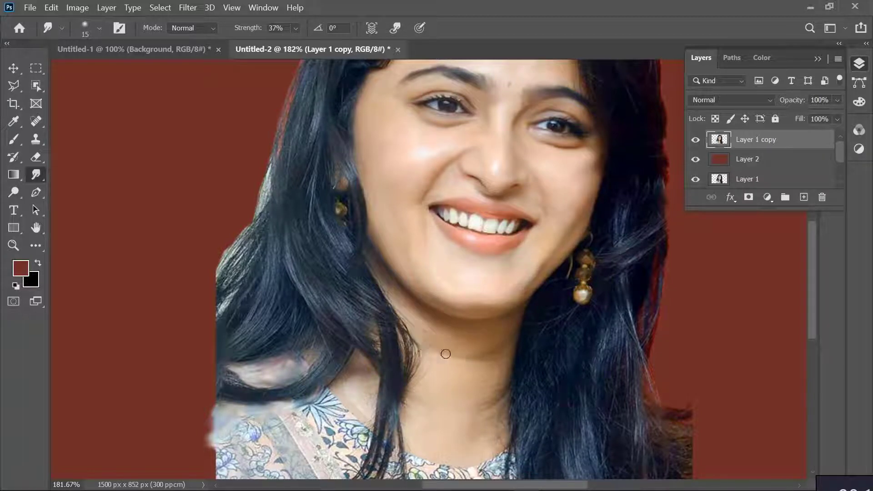
{"action": "key", "text": "bracketright"}
{"action": "key", "text": "bracketright"}
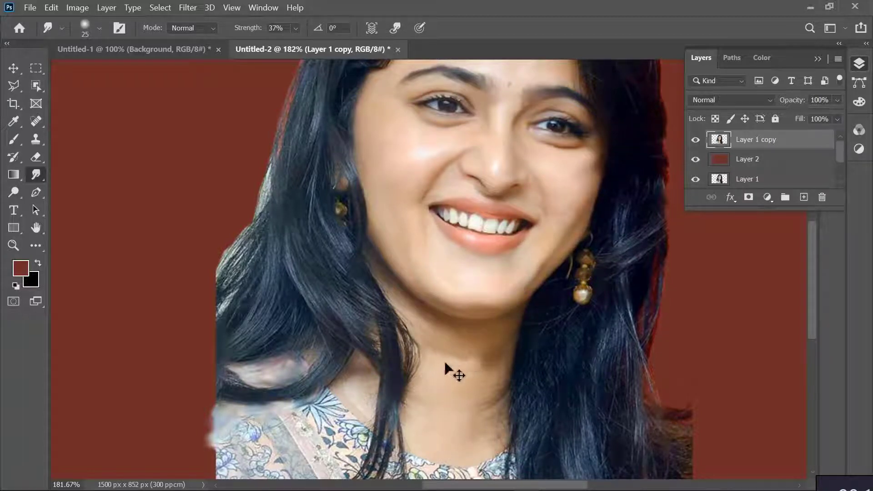
{"action": "mouse_move", "coordinate": [503, 353]}
{"action": "left_mouse_down"}
{"action": "mouse_move", "coordinate": [458, 351]}
{"action": "mouse_move", "coordinate": [463, 362]}
{"action": "mouse_move", "coordinate": [500, 365]}
{"action": "mouse_move", "coordinate": [452, 375]}
{"action": "mouse_move", "coordinate": [497, 363]}
{"action": "mouse_move", "coordinate": [503, 349]}
{"action": "mouse_move", "coordinate": [499, 376]}
{"action": "left_mouse_up"}
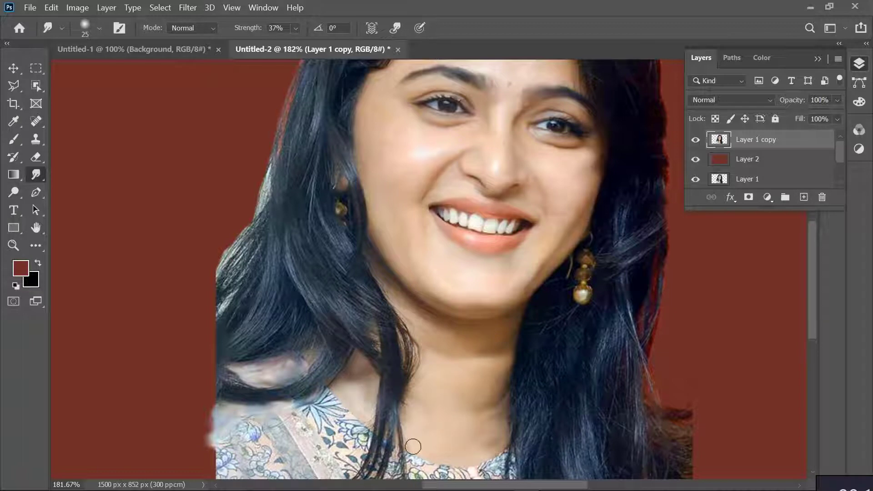
Smudge the floral dress into soft painted strokes with a 25 px brush, pulling its outer shoulder edge into the background
{"action": "scroll", "coordinate": [672, 224], "scroll_direction": "down", "scroll_amount": 5}
{"action": "mouse_move", "coordinate": [318, 218]}
{"action": "left_mouse_down"}
{"action": "mouse_move", "coordinate": [354, 231]}
{"action": "mouse_move", "coordinate": [298, 218]}
{"action": "mouse_move", "coordinate": [289, 230]}
{"action": "mouse_move", "coordinate": [365, 238]}
{"action": "mouse_move", "coordinate": [360, 261]}
{"action": "mouse_move", "coordinate": [344, 256]}
{"action": "mouse_move", "coordinate": [327, 281]}
{"action": "mouse_move", "coordinate": [339, 257]}
{"action": "mouse_move", "coordinate": [316, 275]}
{"action": "mouse_move", "coordinate": [329, 275]}
{"action": "mouse_move", "coordinate": [292, 278]}
{"action": "mouse_move", "coordinate": [279, 267]}
{"action": "mouse_move", "coordinate": [220, 263]}
{"action": "mouse_move", "coordinate": [228, 253]}
{"action": "mouse_move", "coordinate": [214, 273]}
{"action": "mouse_move", "coordinate": [184, 241]}
{"action": "mouse_move", "coordinate": [202, 246]}
{"action": "mouse_move", "coordinate": [186, 247]}
{"action": "mouse_move", "coordinate": [207, 271]}
{"action": "mouse_move", "coordinate": [183, 287]}
{"action": "mouse_move", "coordinate": [204, 281]}
{"action": "mouse_move", "coordinate": [221, 236]}
{"action": "mouse_move", "coordinate": [287, 258]}
{"action": "mouse_move", "coordinate": [221, 292]}
{"action": "mouse_move", "coordinate": [245, 279]}
{"action": "mouse_move", "coordinate": [234, 241]}
{"action": "mouse_move", "coordinate": [224, 258]}
{"action": "mouse_move", "coordinate": [295, 268]}
{"action": "mouse_move", "coordinate": [241, 290]}
{"action": "mouse_move", "coordinate": [262, 287]}
{"action": "mouse_move", "coordinate": [262, 296]}
{"action": "mouse_move", "coordinate": [222, 302]}
{"action": "mouse_move", "coordinate": [303, 294]}
{"action": "mouse_move", "coordinate": [243, 310]}
{"action": "mouse_move", "coordinate": [270, 289]}
{"action": "mouse_move", "coordinate": [222, 331]}
{"action": "mouse_move", "coordinate": [210, 287]}
{"action": "mouse_move", "coordinate": [221, 283]}
{"action": "mouse_move", "coordinate": [205, 280]}
{"action": "mouse_move", "coordinate": [221, 379]}
{"action": "mouse_move", "coordinate": [227, 353]}
{"action": "mouse_move", "coordinate": [249, 336]}
{"action": "mouse_move", "coordinate": [270, 356]}
{"action": "mouse_move", "coordinate": [266, 329]}
{"action": "mouse_move", "coordinate": [283, 320]}
{"action": "mouse_move", "coordinate": [272, 342]}
{"action": "mouse_move", "coordinate": [288, 298]}
{"action": "mouse_move", "coordinate": [283, 320]}
{"action": "mouse_move", "coordinate": [327, 298]}
{"action": "mouse_move", "coordinate": [359, 319]}
{"action": "mouse_move", "coordinate": [378, 314]}
{"action": "mouse_move", "coordinate": [402, 276]}
{"action": "mouse_move", "coordinate": [318, 341]}
{"action": "mouse_move", "coordinate": [314, 364]}
{"action": "mouse_move", "coordinate": [273, 372]}
{"action": "mouse_move", "coordinate": [304, 322]}
{"action": "mouse_move", "coordinate": [278, 316]}
{"action": "mouse_move", "coordinate": [403, 374]}
{"action": "mouse_move", "coordinate": [429, 283]}
{"action": "mouse_move", "coordinate": [450, 291]}
{"action": "mouse_move", "coordinate": [473, 373]}
{"action": "mouse_move", "coordinate": [355, 347]}
{"action": "mouse_move", "coordinate": [411, 371]}
{"action": "mouse_move", "coordinate": [395, 277]}
{"action": "mouse_move", "coordinate": [269, 303]}
{"action": "left_mouse_up"}
{"action": "mouse_move", "coordinate": [475, 284]}
{"action": "left_mouse_down"}
{"action": "mouse_move", "coordinate": [491, 397]}
{"action": "mouse_move", "coordinate": [489, 281]}
{"action": "mouse_move", "coordinate": [502, 284]}
{"action": "mouse_move", "coordinate": [518, 348]}
{"action": "mouse_move", "coordinate": [500, 373]}
{"action": "mouse_move", "coordinate": [495, 276]}
{"action": "mouse_move", "coordinate": [515, 247]}
{"action": "mouse_move", "coordinate": [266, 337]}
{"action": "mouse_move", "coordinate": [230, 379]}
{"action": "mouse_move", "coordinate": [214, 382]}
{"action": "mouse_move", "coordinate": [206, 340]}
{"action": "mouse_move", "coordinate": [192, 356]}
{"action": "mouse_move", "coordinate": [200, 294]}
{"action": "mouse_move", "coordinate": [190, 297]}
{"action": "mouse_move", "coordinate": [212, 295]}
{"action": "mouse_move", "coordinate": [230, 362]}
{"action": "mouse_move", "coordinate": [175, 390]}
{"action": "mouse_move", "coordinate": [184, 353]}
{"action": "mouse_move", "coordinate": [210, 380]}
{"action": "mouse_move", "coordinate": [191, 370]}
{"action": "left_mouse_up"}
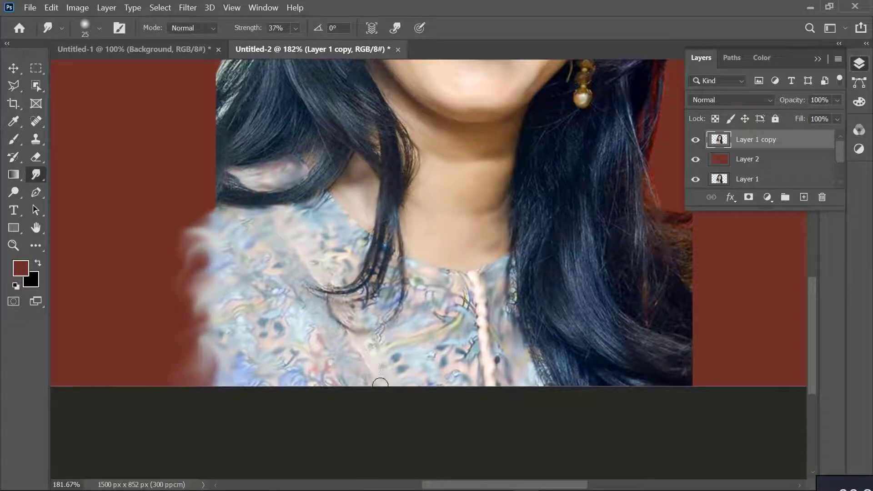
Extend the canvas below the portrait to 1500 x 945 px with the Crop tool
{"action": "scroll", "coordinate": [378, 377], "scroll_direction": "down", "scroll_amount": 8}
{"action": "key", "text": "c"}
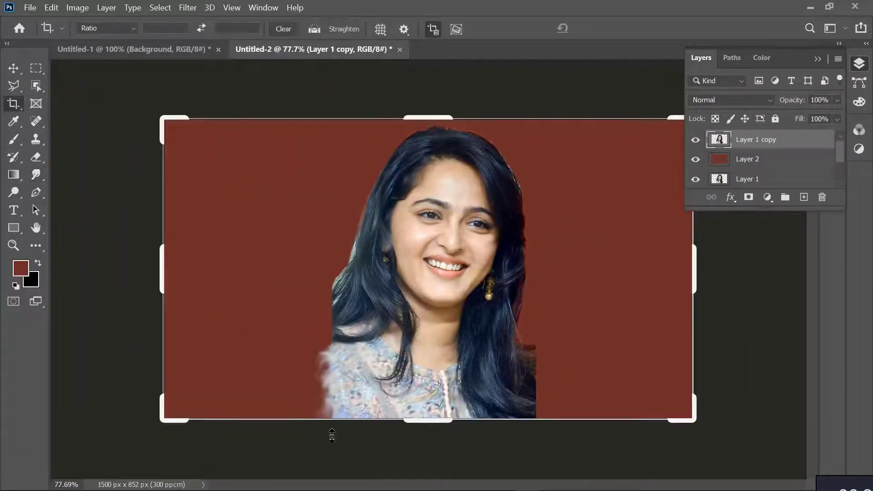
{"action": "left_click_drag", "start_coordinate": [429, 418], "coordinate": [431, 440]}
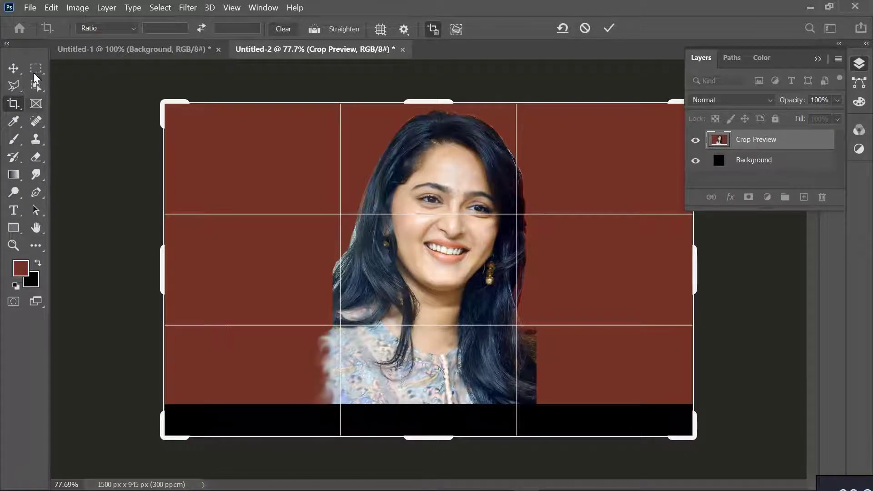
{"action": "key", "text": "Return"}
Refill Layer 2 with the dark red foreground color so it covers the extended canvas
{"action": "key", "text": "v"}
{"action": "left_click", "coordinate": [740, 165]}
{"action": "scroll", "coordinate": [740, 166], "scroll_direction": "down", "scroll_amount": 1}
{"action": "scroll", "coordinate": [740, 165], "scroll_direction": "up", "scroll_amount": 2}
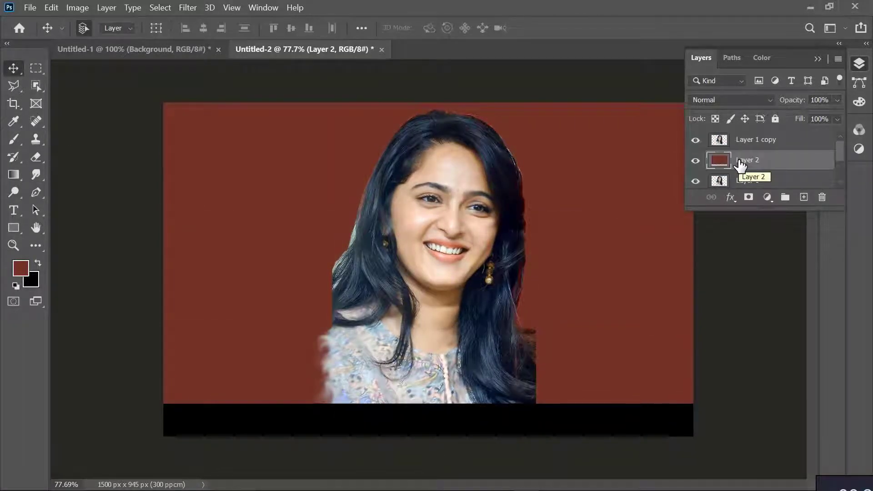
{"action": "key", "text": "alt+BackSpace"}
{"action": "scroll", "coordinate": [450, 367], "scroll_direction": "down", "scroll_amount": 3}
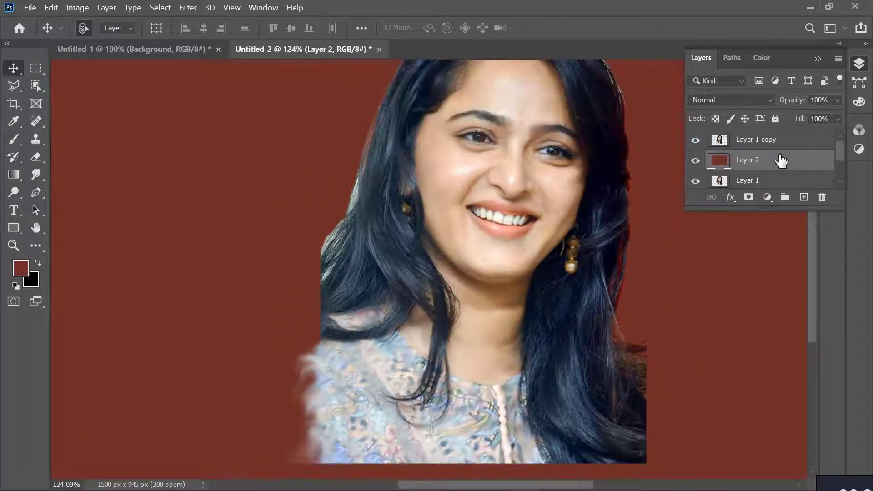
Smudge the bottom and outer edges of the dress on Layer 1 copy into the red background with a 50 px brush
{"action": "left_click", "coordinate": [768, 140]}
{"action": "left_click", "coordinate": [36, 174]}
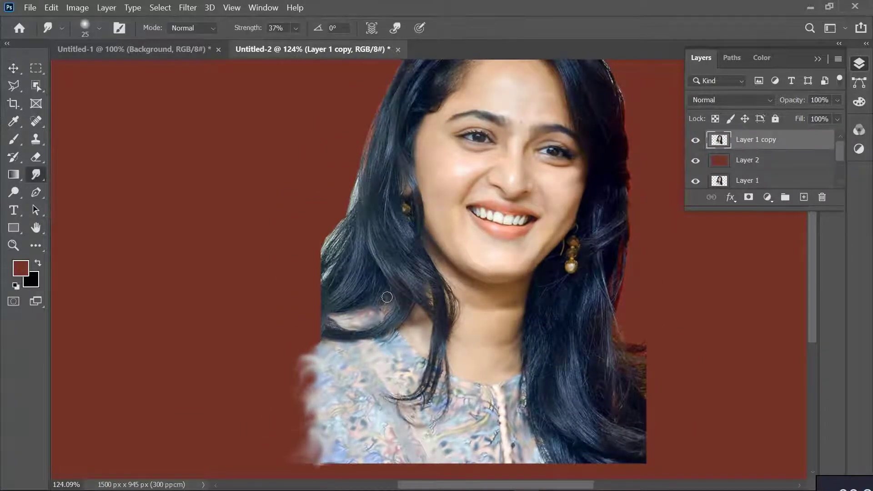
{"action": "scroll", "coordinate": [399, 292], "scroll_direction": "down", "scroll_amount": 2}
{"action": "mouse_move", "coordinate": [357, 408]}
{"action": "left_mouse_down"}
{"action": "mouse_move", "coordinate": [294, 413]}
{"action": "mouse_move", "coordinate": [314, 289]}
{"action": "mouse_move", "coordinate": [299, 319]}
{"action": "mouse_move", "coordinate": [292, 377]}
{"action": "mouse_move", "coordinate": [387, 413]}
{"action": "mouse_move", "coordinate": [338, 438]}
{"action": "mouse_move", "coordinate": [420, 441]}
{"action": "mouse_move", "coordinate": [419, 417]}
{"action": "mouse_move", "coordinate": [454, 417]}
{"action": "mouse_move", "coordinate": [439, 430]}
{"action": "mouse_move", "coordinate": [475, 413]}
{"action": "mouse_move", "coordinate": [482, 441]}
{"action": "mouse_move", "coordinate": [508, 425]}
{"action": "mouse_move", "coordinate": [535, 435]}
{"action": "mouse_move", "coordinate": [512, 433]}
{"action": "mouse_move", "coordinate": [546, 420]}
{"action": "mouse_move", "coordinate": [593, 422]}
{"action": "mouse_move", "coordinate": [300, 409]}
{"action": "mouse_move", "coordinate": [323, 438]}
{"action": "mouse_move", "coordinate": [422, 414]}
{"action": "mouse_move", "coordinate": [541, 409]}
{"action": "mouse_move", "coordinate": [593, 422]}
{"action": "left_mouse_up"}
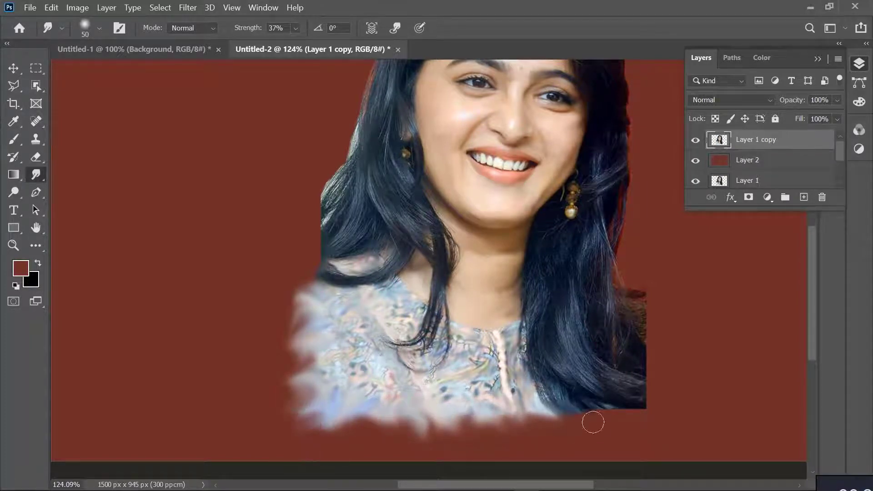
{"action": "mouse_move", "coordinate": [293, 277]}
{"action": "left_mouse_down"}
{"action": "mouse_move", "coordinate": [311, 268]}
{"action": "mouse_move", "coordinate": [310, 329]}
{"action": "mouse_move", "coordinate": [278, 369]}
{"action": "mouse_move", "coordinate": [325, 411]}
{"action": "mouse_move", "coordinate": [313, 455]}
{"action": "mouse_move", "coordinate": [400, 439]}
{"action": "left_mouse_up"}
Smudge the hair sweeping from the parting down the right side of the forehead, reducing the brush from 35 to 20 px
{"action": "scroll", "coordinate": [413, 302], "scroll_direction": "up", "scroll_amount": 5}
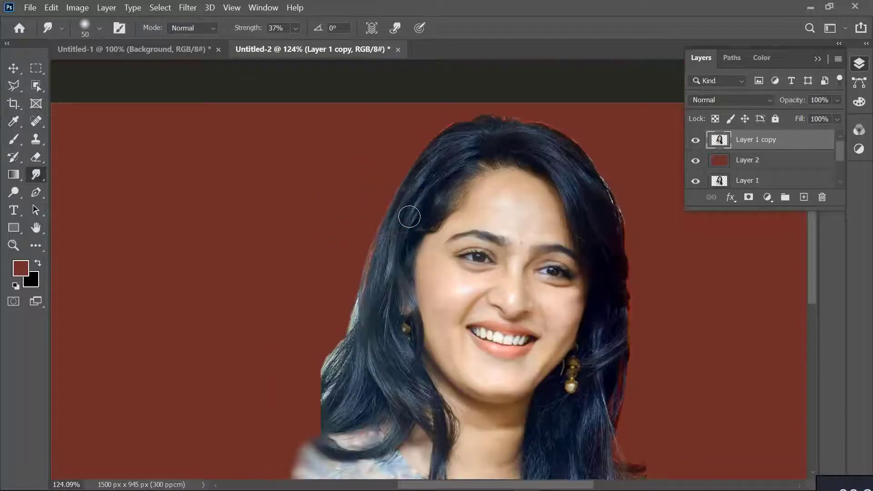
{"action": "scroll", "coordinate": [641, 152], "scroll_direction": "up", "scroll_amount": 6}
{"action": "key", "text": "bracketleft"}
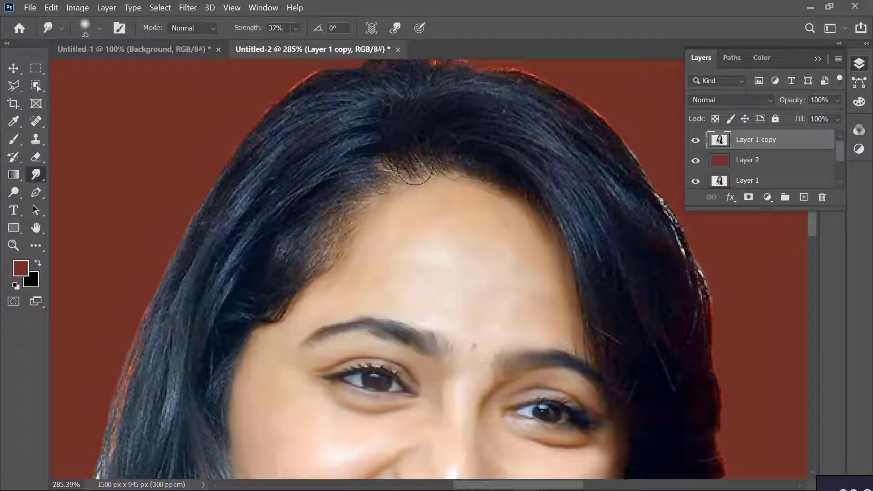
{"action": "left_click_drag", "start_coordinate": [489, 183], "coordinate": [523, 189]}
{"action": "mouse_move", "coordinate": [469, 170]}
{"action": "left_mouse_down"}
{"action": "mouse_move", "coordinate": [492, 145]}
{"action": "mouse_move", "coordinate": [554, 229]}
{"action": "left_mouse_up"}
{"action": "mouse_move", "coordinate": [440, 164]}
{"action": "left_mouse_down"}
{"action": "mouse_move", "coordinate": [587, 286]}
{"action": "mouse_move", "coordinate": [424, 131]}
{"action": "mouse_move", "coordinate": [590, 198]}
{"action": "left_mouse_up"}
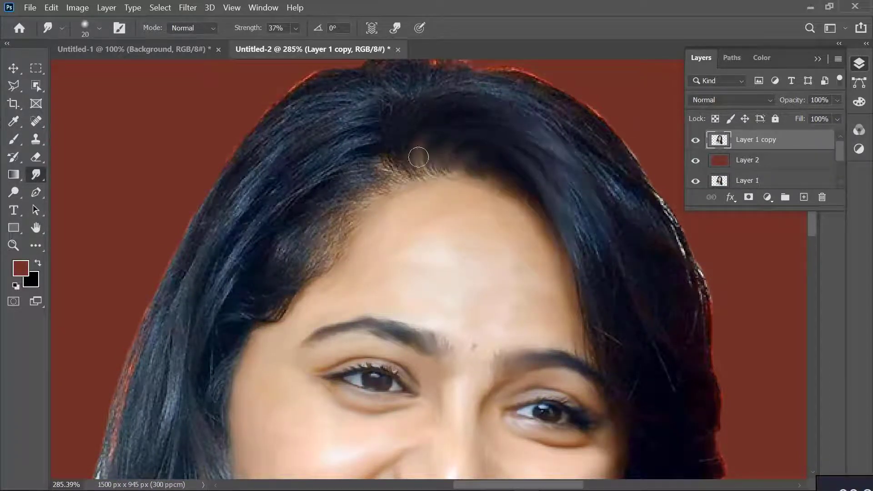
{"action": "mouse_move", "coordinate": [408, 172]}
{"action": "left_mouse_down"}
{"action": "mouse_move", "coordinate": [508, 99]}
{"action": "mouse_move", "coordinate": [608, 243]}
{"action": "left_mouse_up"}
{"action": "left_click_drag", "start_coordinate": [572, 191], "coordinate": [591, 254]}
Smudge the hairline on the left side of the forehead and the hair down beside the cheek with a 20 px brush
{"action": "left_click_drag", "start_coordinate": [384, 171], "coordinate": [334, 181]}
{"action": "left_click_drag", "start_coordinate": [383, 185], "coordinate": [338, 219]}
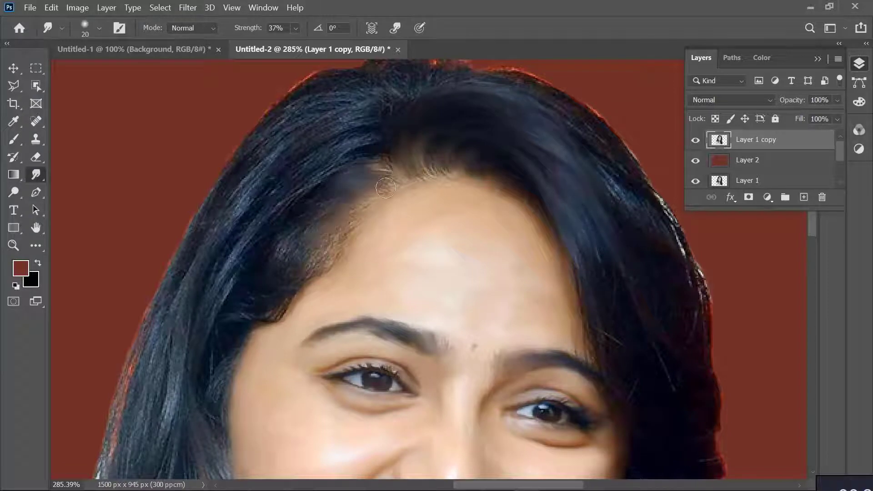
{"action": "left_click_drag", "start_coordinate": [437, 175], "coordinate": [350, 218]}
{"action": "mouse_move", "coordinate": [396, 167]}
{"action": "left_mouse_down"}
{"action": "mouse_move", "coordinate": [289, 213]}
{"action": "mouse_move", "coordinate": [369, 200]}
{"action": "mouse_move", "coordinate": [330, 248]}
{"action": "mouse_move", "coordinate": [356, 231]}
{"action": "mouse_move", "coordinate": [293, 295]}
{"action": "mouse_move", "coordinate": [253, 315]}
{"action": "mouse_move", "coordinate": [269, 286]}
{"action": "mouse_move", "coordinate": [223, 357]}
{"action": "mouse_move", "coordinate": [214, 399]}
{"action": "left_mouse_up"}
{"action": "scroll", "coordinate": [228, 335], "scroll_direction": "down", "scroll_amount": 3}
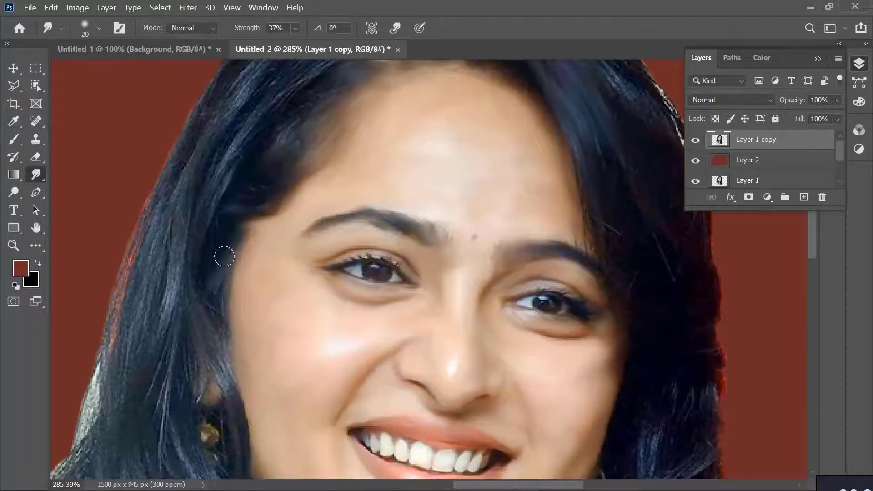
{"action": "left_click_drag", "start_coordinate": [224, 257], "coordinate": [241, 267]}
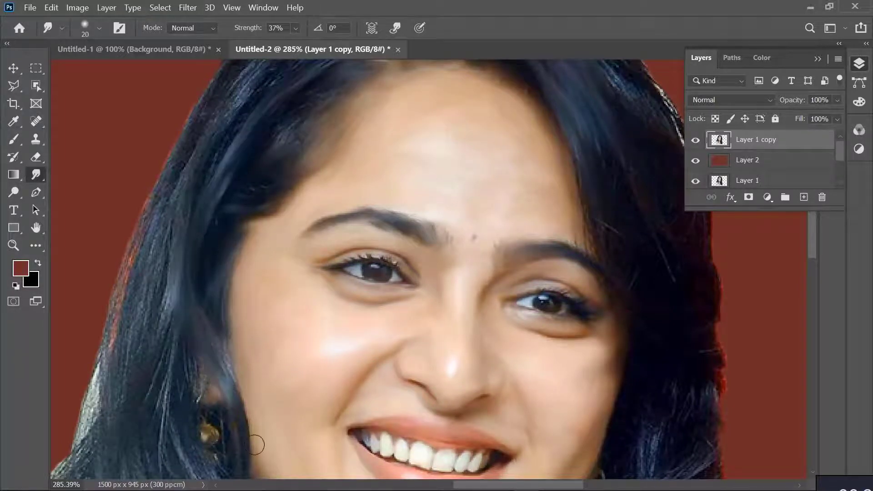
Smudge the hair from the crown down the outer left side of the head with the 20 px brush at 37% strength
{"action": "scroll", "coordinate": [253, 444], "scroll_direction": "down", "scroll_amount": 2}
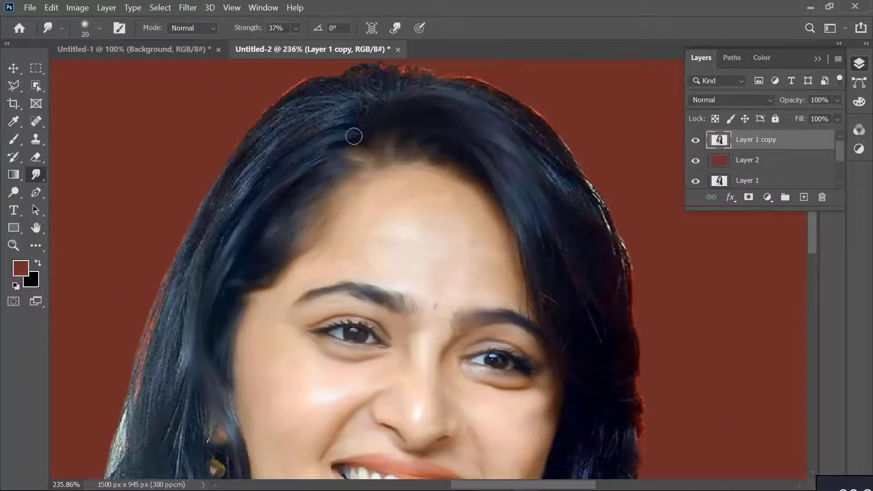
{"action": "mouse_move", "coordinate": [354, 136]}
{"action": "left_mouse_down"}
{"action": "mouse_move", "coordinate": [344, 114]}
{"action": "mouse_move", "coordinate": [235, 167]}
{"action": "mouse_move", "coordinate": [347, 94]}
{"action": "left_mouse_up"}
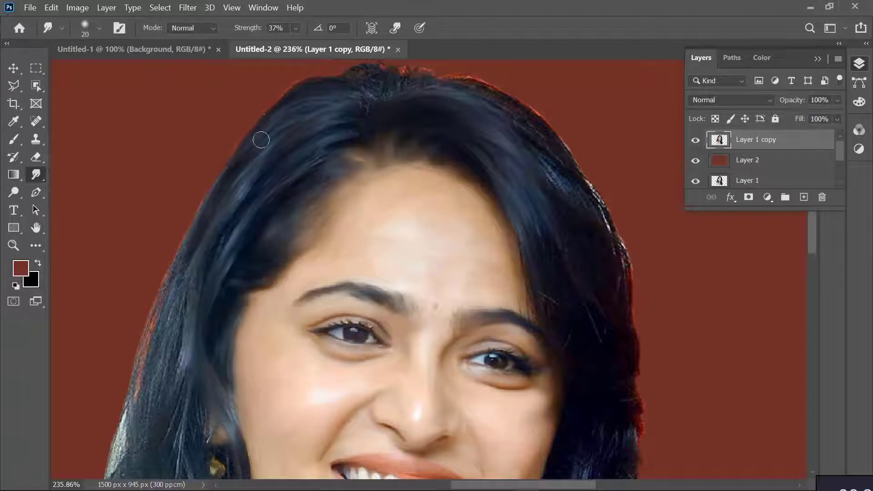
{"action": "left_click_drag", "start_coordinate": [184, 303], "coordinate": [180, 276]}
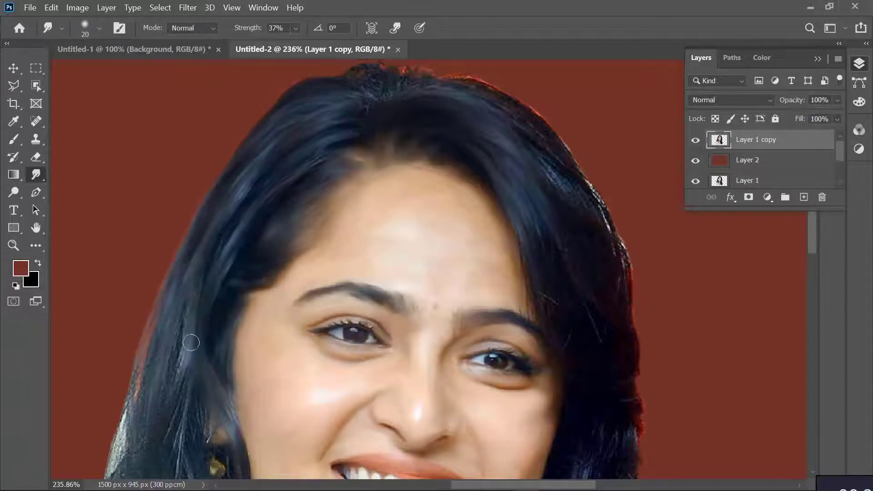
{"action": "left_click_drag", "start_coordinate": [191, 342], "coordinate": [191, 366]}
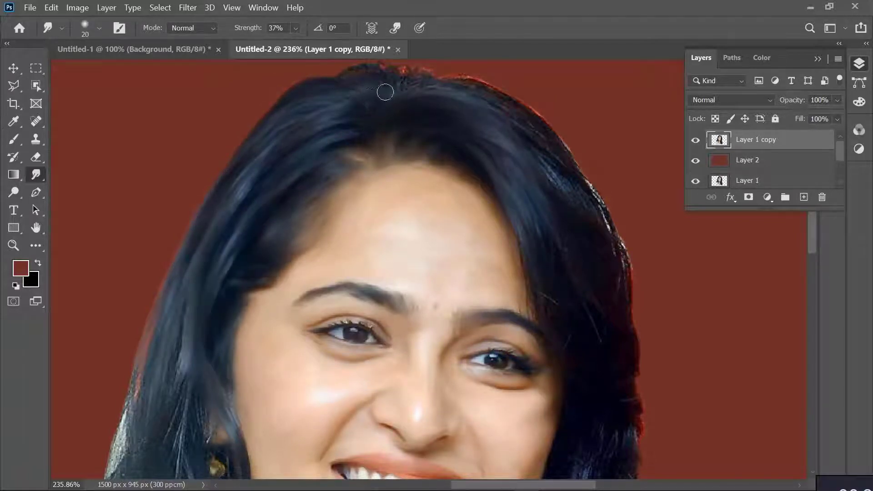
Smudge the outer edge of the hair down the right side of the head to blend it with the red background
{"action": "mouse_move", "coordinate": [548, 132]}
{"action": "left_mouse_down"}
{"action": "mouse_move", "coordinate": [597, 214]}
{"action": "mouse_move", "coordinate": [597, 187]}
{"action": "mouse_move", "coordinate": [630, 282]}
{"action": "left_mouse_up"}
{"action": "left_click_drag", "start_coordinate": [551, 167], "coordinate": [636, 454]}
{"action": "scroll", "coordinate": [591, 407], "scroll_direction": "down", "scroll_amount": 3}
{"action": "right_click", "coordinate": [590, 408]}
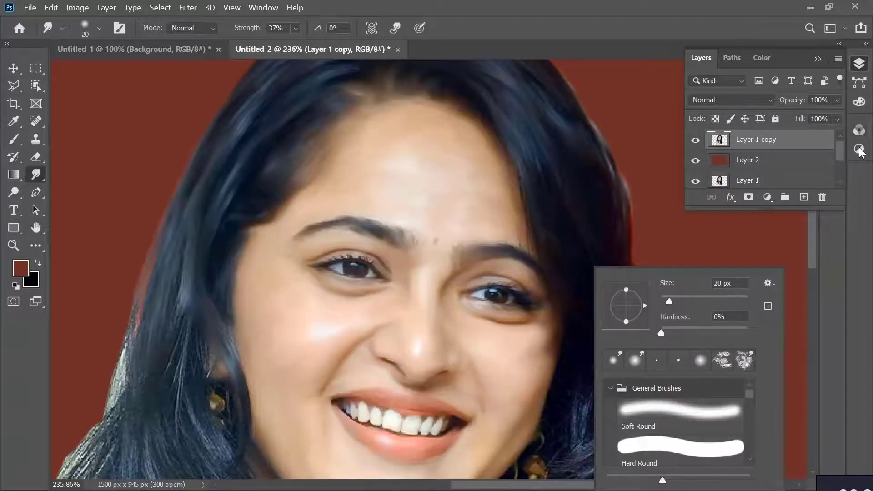
{"action": "left_click", "coordinate": [857, 246]}
Smudge the light hair strands beside and below the right earring into soft streaks
{"action": "scroll", "coordinate": [481, 152], "scroll_direction": "down", "scroll_amount": 3}
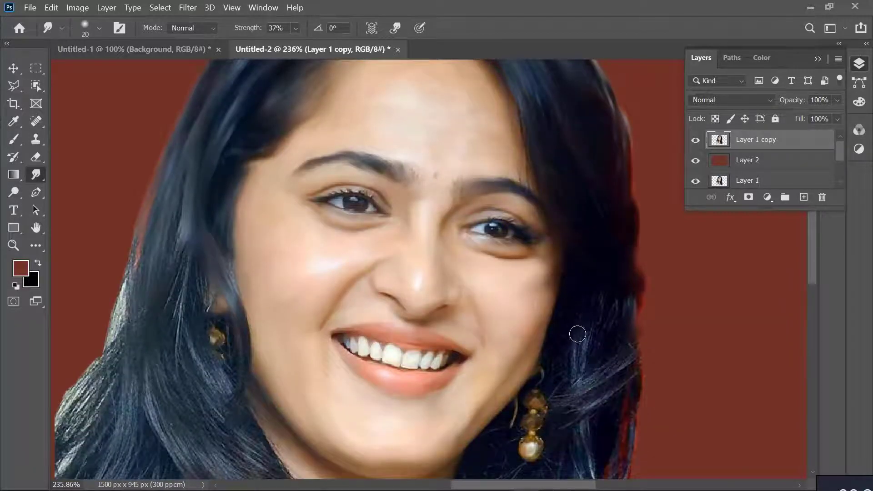
{"action": "mouse_move", "coordinate": [577, 334]}
{"action": "left_mouse_down"}
{"action": "mouse_move", "coordinate": [624, 318]}
{"action": "mouse_move", "coordinate": [601, 401]}
{"action": "mouse_move", "coordinate": [636, 359]}
{"action": "left_mouse_up"}
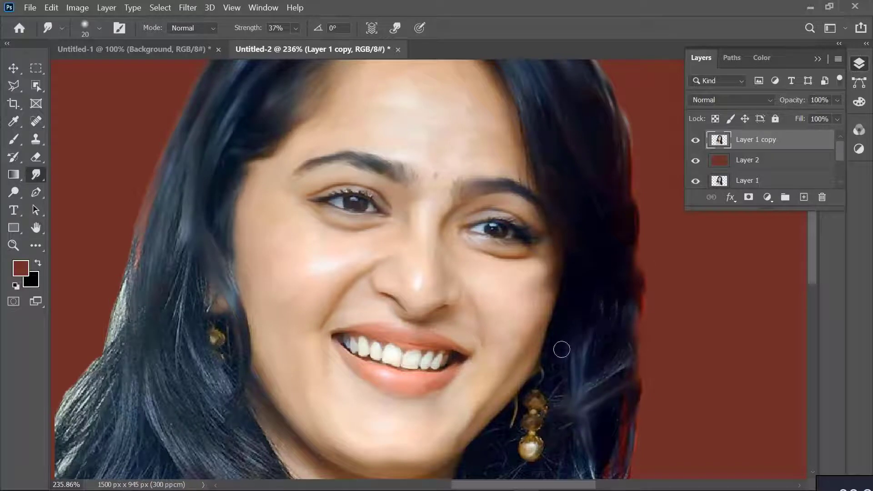
{"action": "scroll", "coordinate": [546, 453], "scroll_direction": "down", "scroll_amount": 4}
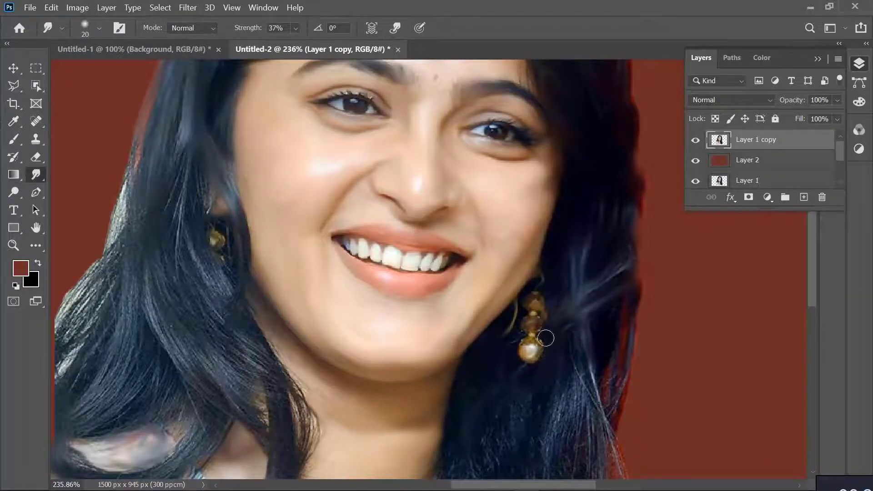
{"action": "left_click_drag", "start_coordinate": [587, 369], "coordinate": [601, 443]}
{"action": "left_click_drag", "start_coordinate": [607, 387], "coordinate": [584, 429]}
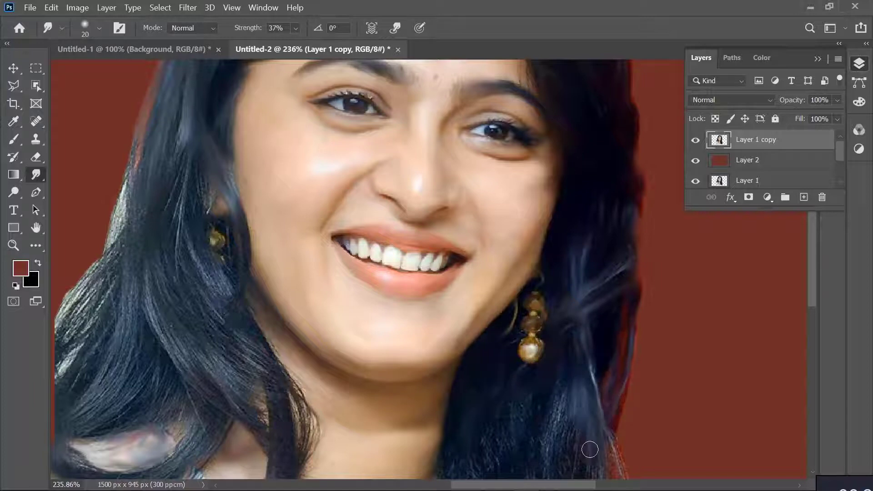
Smudge the long hair right of the neck downward in smooth strokes, including its ragged outer edge
{"action": "scroll", "coordinate": [590, 450], "scroll_direction": "down", "scroll_amount": 5}
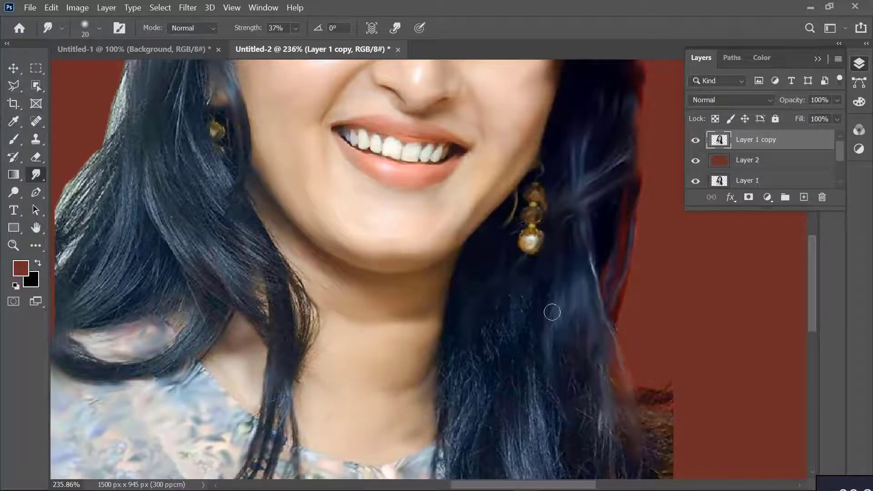
{"action": "left_click_drag", "start_coordinate": [571, 323], "coordinate": [606, 450]}
{"action": "left_click_drag", "start_coordinate": [540, 389], "coordinate": [558, 443]}
{"action": "left_click_drag", "start_coordinate": [522, 286], "coordinate": [509, 456]}
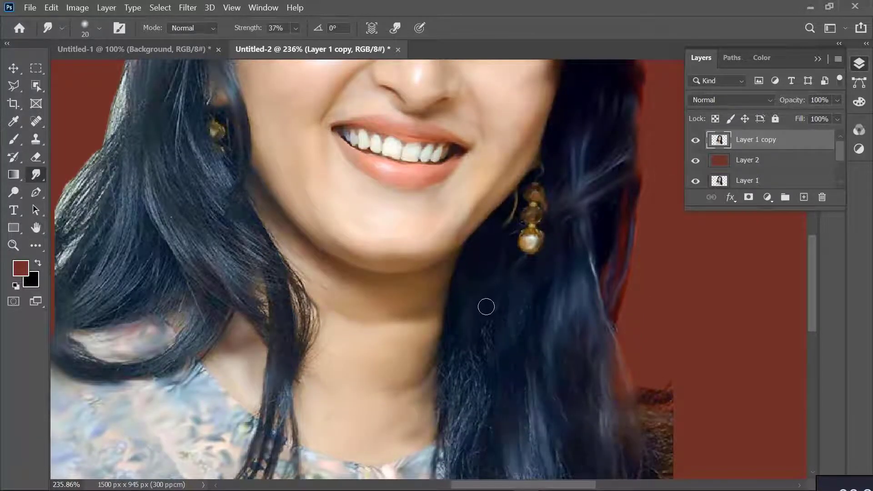
{"action": "left_click_drag", "start_coordinate": [485, 306], "coordinate": [477, 445]}
{"action": "left_click_drag", "start_coordinate": [459, 397], "coordinate": [461, 460]}
{"action": "left_click_drag", "start_coordinate": [444, 348], "coordinate": [447, 473]}
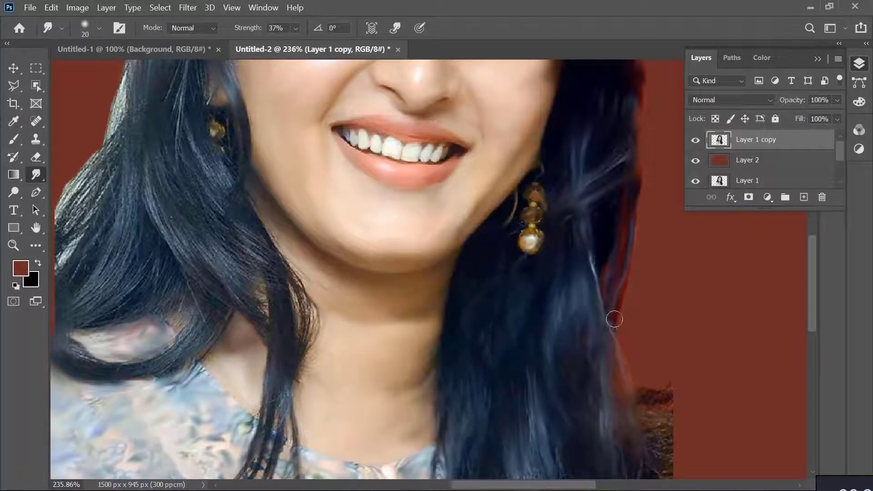
{"action": "mouse_move", "coordinate": [614, 319]}
{"action": "left_mouse_down"}
{"action": "mouse_move", "coordinate": [636, 383]}
{"action": "mouse_move", "coordinate": [680, 443]}
{"action": "mouse_move", "coordinate": [658, 467]}
{"action": "mouse_move", "coordinate": [672, 437]}
{"action": "mouse_move", "coordinate": [643, 464]}
{"action": "left_mouse_up"}
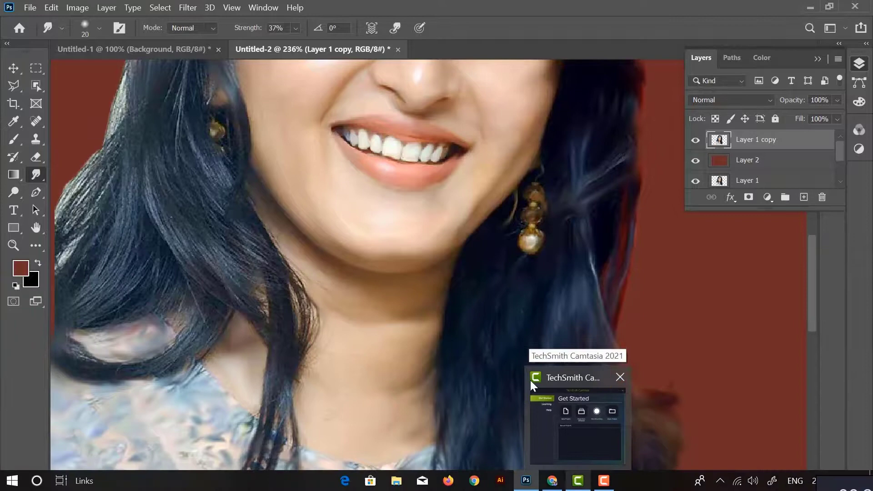
{"action": "mouse_move", "coordinate": [525, 489]}
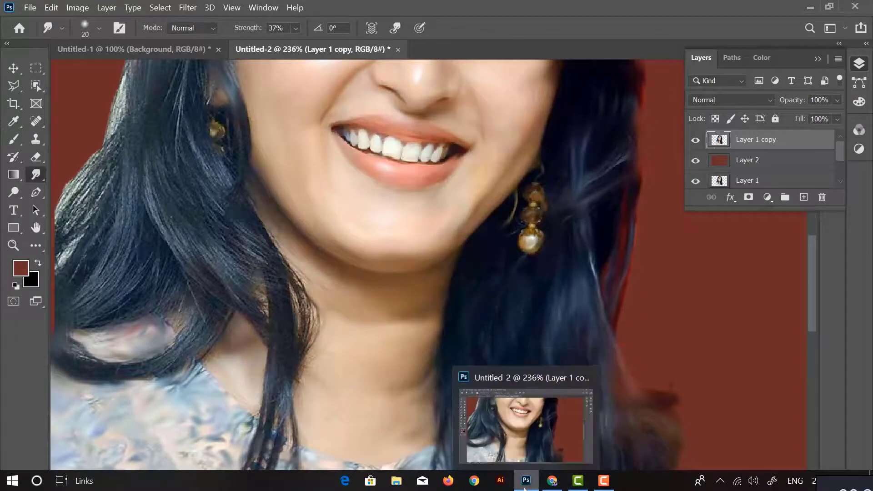
Smudge the lower right hair ends along their curl and pull the straight-cut edge out into the red background as tapered tips
{"action": "scroll", "coordinate": [646, 410], "scroll_direction": "down", "scroll_amount": 6}
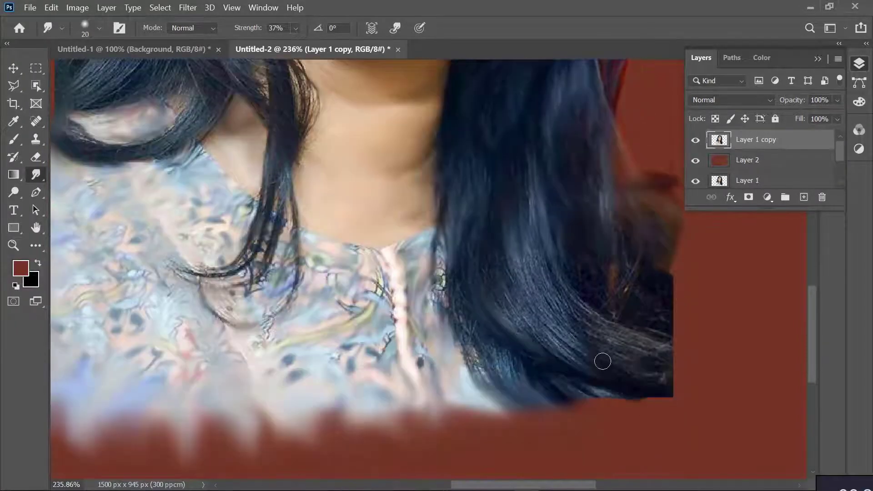
{"action": "mouse_move", "coordinate": [603, 361]}
{"action": "left_mouse_down"}
{"action": "mouse_move", "coordinate": [589, 335]}
{"action": "mouse_move", "coordinate": [616, 295]}
{"action": "mouse_move", "coordinate": [558, 259]}
{"action": "mouse_move", "coordinate": [577, 311]}
{"action": "mouse_move", "coordinate": [686, 403]}
{"action": "mouse_move", "coordinate": [583, 320]}
{"action": "mouse_move", "coordinate": [530, 236]}
{"action": "mouse_move", "coordinate": [516, 270]}
{"action": "mouse_move", "coordinate": [638, 388]}
{"action": "mouse_move", "coordinate": [492, 320]}
{"action": "mouse_move", "coordinate": [537, 375]}
{"action": "mouse_move", "coordinate": [472, 314]}
{"action": "mouse_move", "coordinate": [458, 260]}
{"action": "mouse_move", "coordinate": [526, 321]}
{"action": "mouse_move", "coordinate": [613, 377]}
{"action": "mouse_move", "coordinate": [552, 380]}
{"action": "mouse_move", "coordinate": [600, 409]}
{"action": "left_mouse_up"}
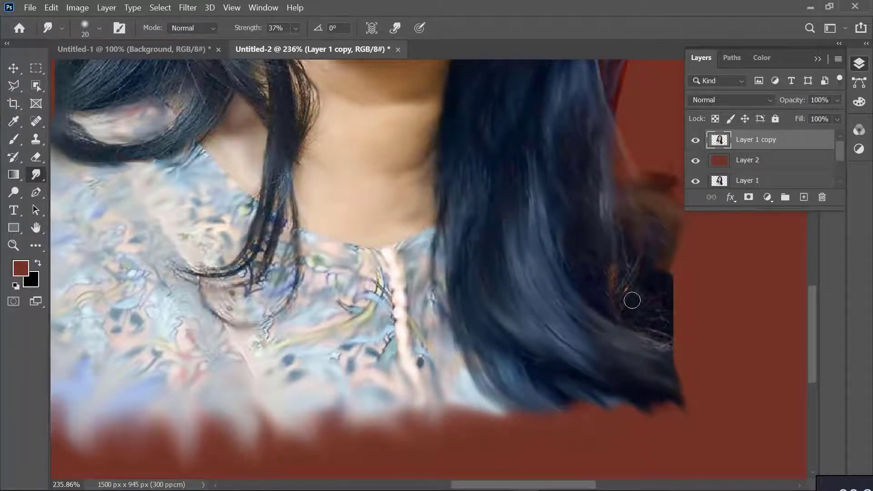
{"action": "mouse_move", "coordinate": [632, 300]}
{"action": "left_mouse_down"}
{"action": "mouse_move", "coordinate": [637, 326]}
{"action": "mouse_move", "coordinate": [680, 360]}
{"action": "left_mouse_up"}
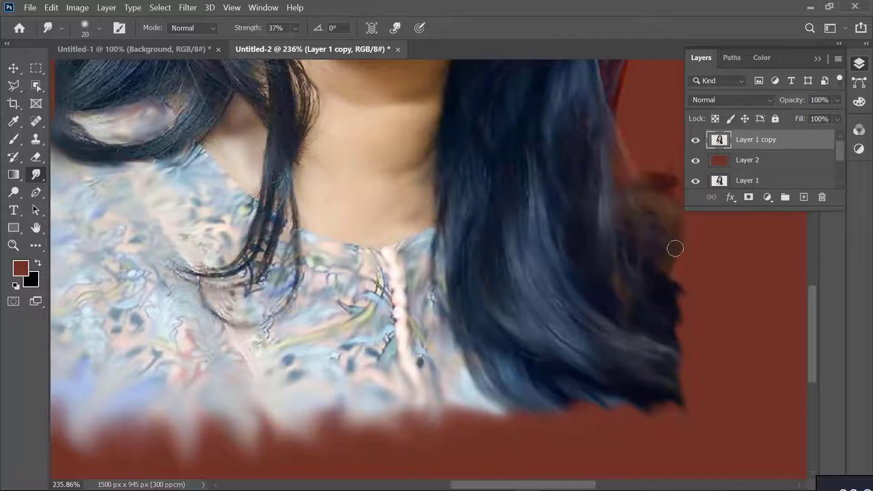
{"action": "mouse_move", "coordinate": [675, 248]}
{"action": "left_mouse_down"}
{"action": "mouse_move", "coordinate": [698, 274]}
{"action": "mouse_move", "coordinate": [655, 289]}
{"action": "mouse_move", "coordinate": [694, 308]}
{"action": "mouse_move", "coordinate": [656, 329]}
{"action": "mouse_move", "coordinate": [702, 349]}
{"action": "mouse_move", "coordinate": [701, 381]}
{"action": "left_mouse_up"}
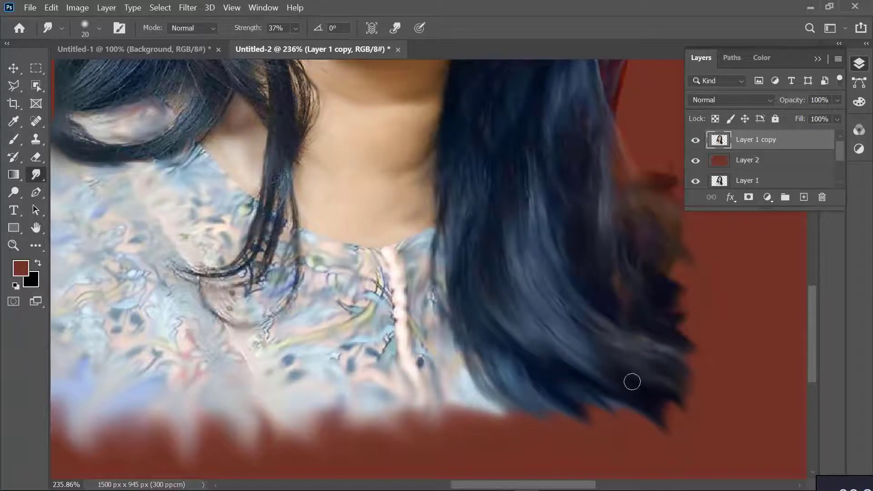
{"action": "mouse_move", "coordinate": [677, 324]}
{"action": "left_mouse_down"}
{"action": "mouse_move", "coordinate": [721, 349]}
{"action": "mouse_move", "coordinate": [714, 330]}
{"action": "left_mouse_up"}
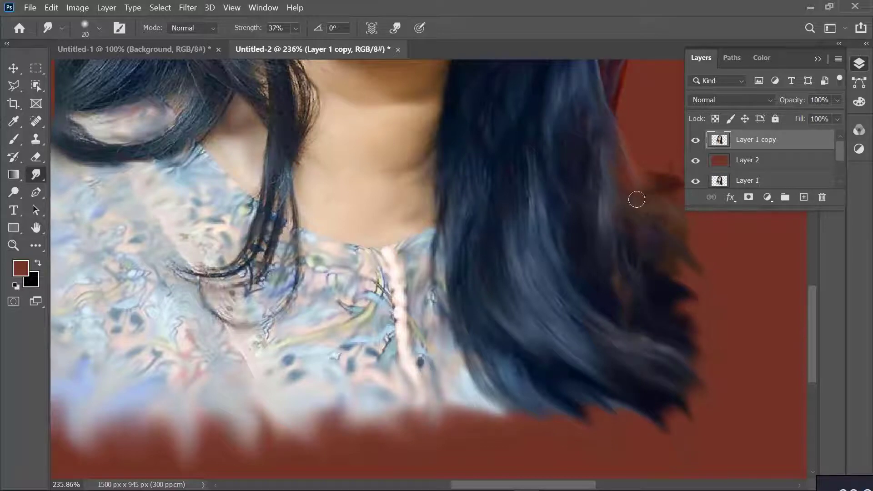
Smudge the frizzy outer hair above the left shoulder down and outward into the red background
{"action": "key", "text": "ctrl+0"}
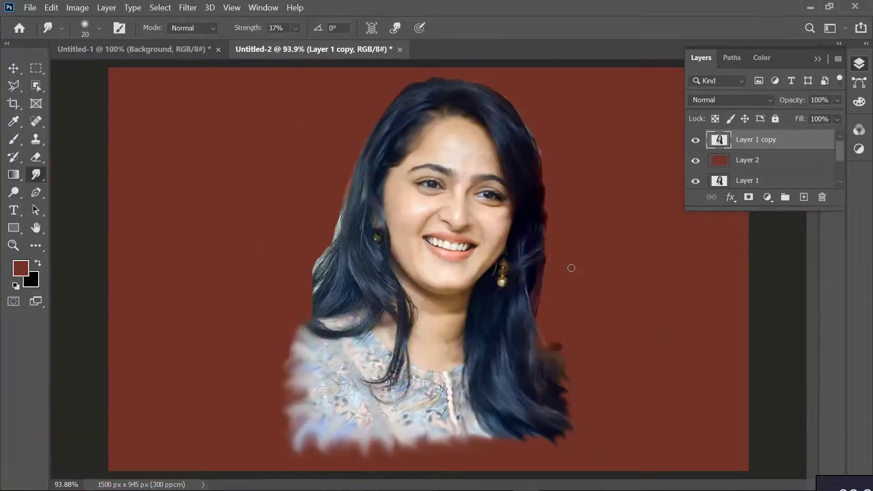
{"action": "scroll", "coordinate": [390, 233], "scroll_direction": "up", "scroll_amount": 5}
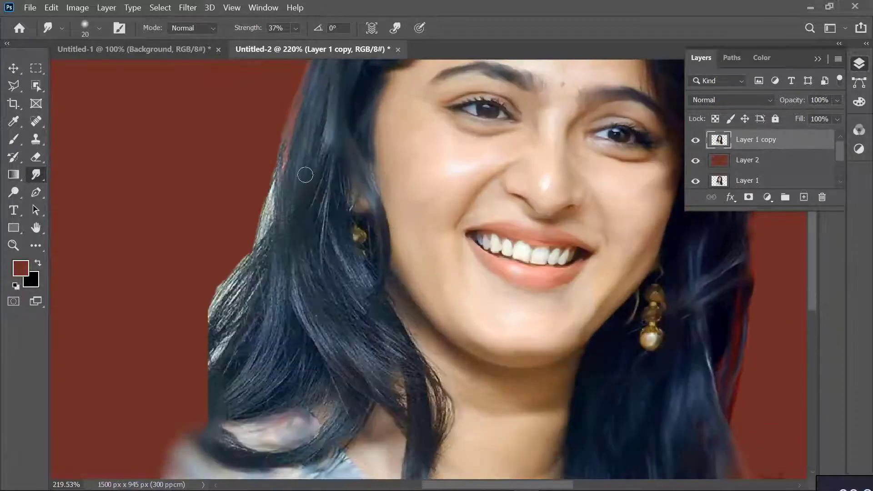
{"action": "mouse_move", "coordinate": [282, 211]}
{"action": "left_mouse_down"}
{"action": "mouse_move", "coordinate": [281, 201]}
{"action": "mouse_move", "coordinate": [279, 250]}
{"action": "mouse_move", "coordinate": [229, 291]}
{"action": "mouse_move", "coordinate": [203, 335]}
{"action": "left_mouse_up"}
{"action": "left_click_drag", "start_coordinate": [246, 273], "coordinate": [197, 397]}
{"action": "left_click_drag", "start_coordinate": [289, 258], "coordinate": [190, 383]}
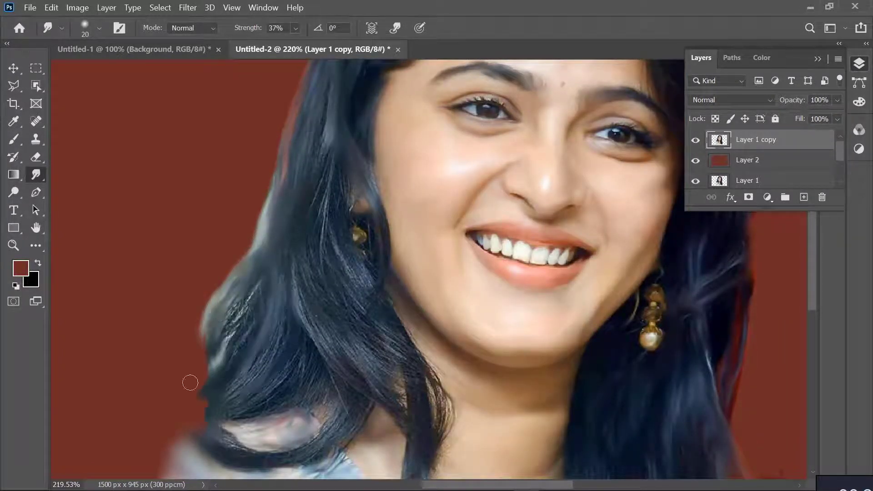
{"action": "left_click_drag", "start_coordinate": [280, 338], "coordinate": [205, 387]}
{"action": "mouse_move", "coordinate": [303, 356]}
{"action": "left_mouse_down"}
{"action": "mouse_move", "coordinate": [183, 428]}
{"action": "mouse_move", "coordinate": [194, 442]}
{"action": "left_mouse_up"}
{"action": "left_click_drag", "start_coordinate": [251, 297], "coordinate": [200, 417]}
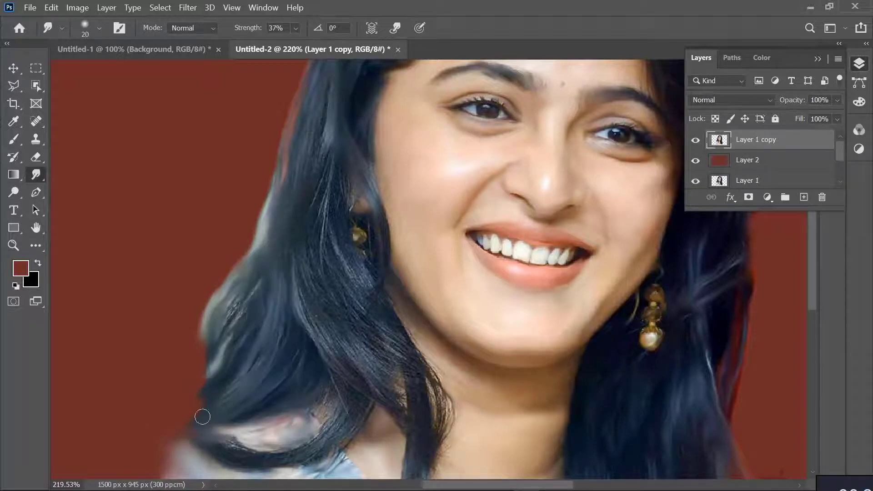
{"action": "left_click_drag", "start_coordinate": [230, 329], "coordinate": [202, 391]}
{"action": "left_click_drag", "start_coordinate": [267, 288], "coordinate": [226, 324]}
{"action": "left_click_drag", "start_coordinate": [269, 213], "coordinate": [247, 260]}
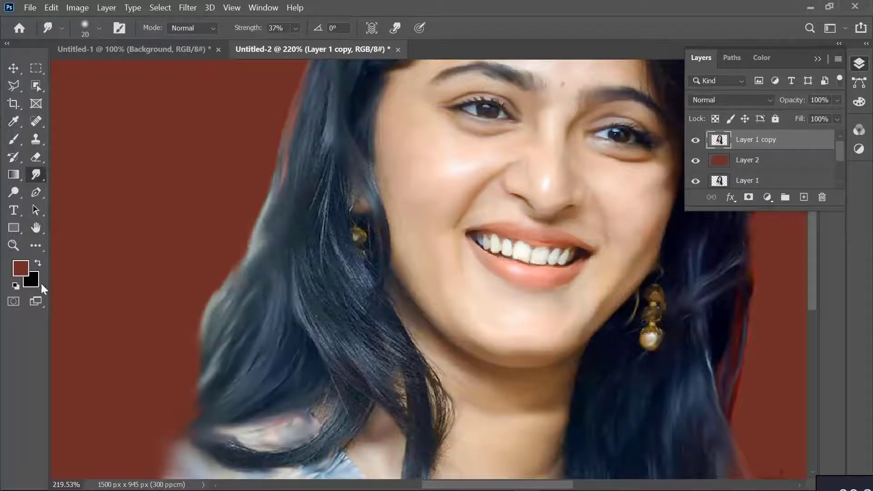
Smudge the inner hair strands beside the left earring down toward the collarbone with the Smudge tool
{"action": "left_click", "coordinate": [14, 138]}
{"action": "left_click", "coordinate": [36, 193]}
{"action": "left_click", "coordinate": [36, 174]}
{"action": "left_click_drag", "start_coordinate": [332, 130], "coordinate": [316, 204]}
{"action": "left_click_drag", "start_coordinate": [327, 100], "coordinate": [325, 268]}
{"action": "mouse_move", "coordinate": [341, 162]}
{"action": "left_mouse_down"}
{"action": "mouse_move", "coordinate": [331, 185]}
{"action": "mouse_move", "coordinate": [398, 354]}
{"action": "left_mouse_up"}
{"action": "left_click_drag", "start_coordinate": [320, 237], "coordinate": [361, 311]}
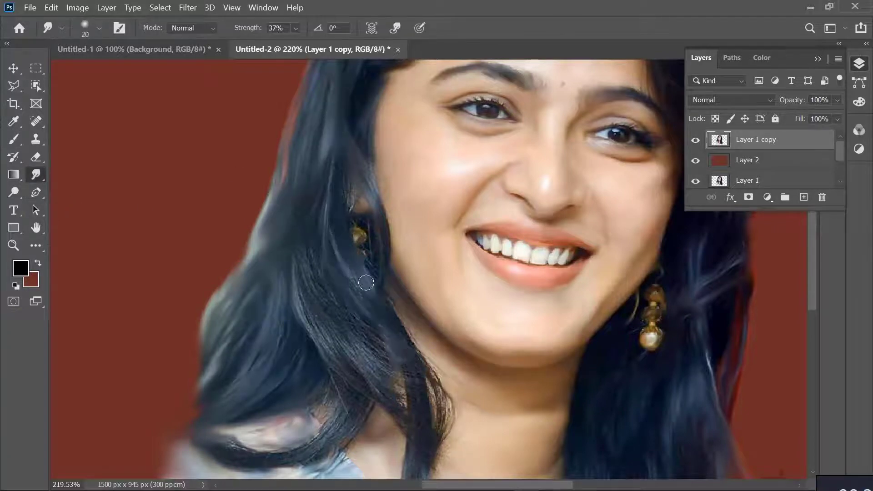
{"action": "mouse_move", "coordinate": [295, 213]}
{"action": "left_mouse_down"}
{"action": "mouse_move", "coordinate": [325, 293]}
{"action": "mouse_move", "coordinate": [392, 344]}
{"action": "left_mouse_up"}
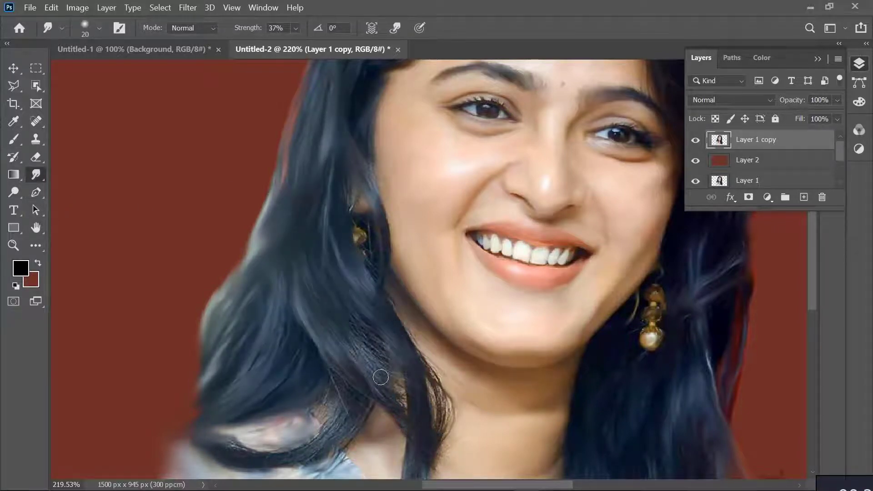
{"action": "mouse_move", "coordinate": [381, 376]}
{"action": "left_mouse_down"}
{"action": "mouse_move", "coordinate": [355, 362]}
{"action": "mouse_move", "coordinate": [329, 419]}
{"action": "left_mouse_up"}
Smudge the hair strands falling over the left collarbone and the curl lying across the left shoulder
{"action": "scroll", "coordinate": [377, 427], "scroll_direction": "down", "scroll_amount": 5}
{"action": "left_click_drag", "start_coordinate": [417, 325], "coordinate": [392, 432]}
{"action": "left_click_drag", "start_coordinate": [423, 326], "coordinate": [421, 448]}
{"action": "left_click_drag", "start_coordinate": [358, 225], "coordinate": [350, 275]}
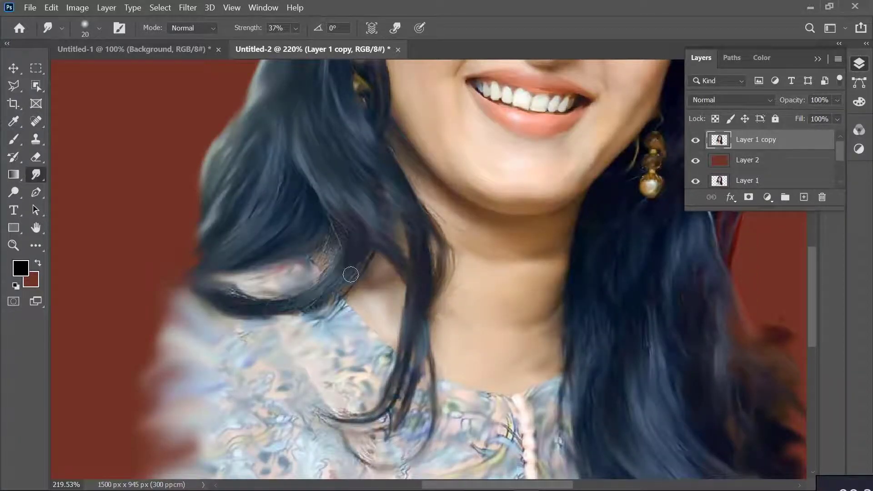
{"action": "left_click_drag", "start_coordinate": [261, 293], "coordinate": [213, 311]}
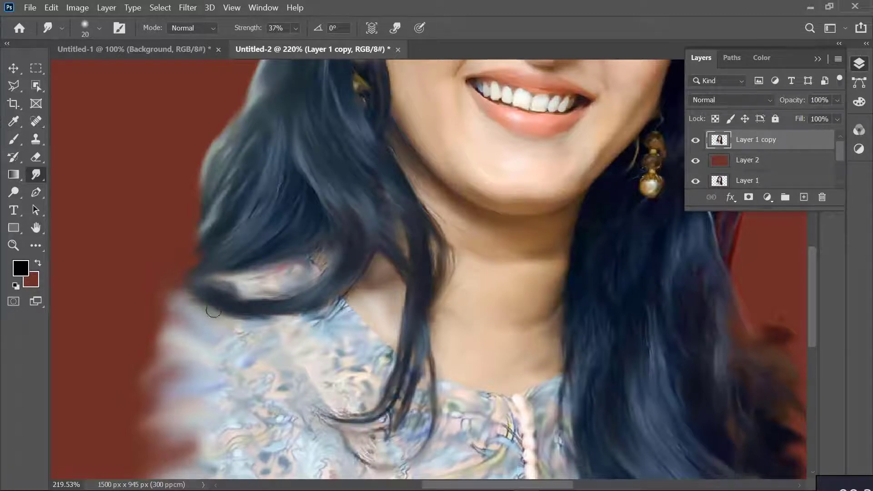
{"action": "left_click_drag", "start_coordinate": [279, 169], "coordinate": [135, 301]}
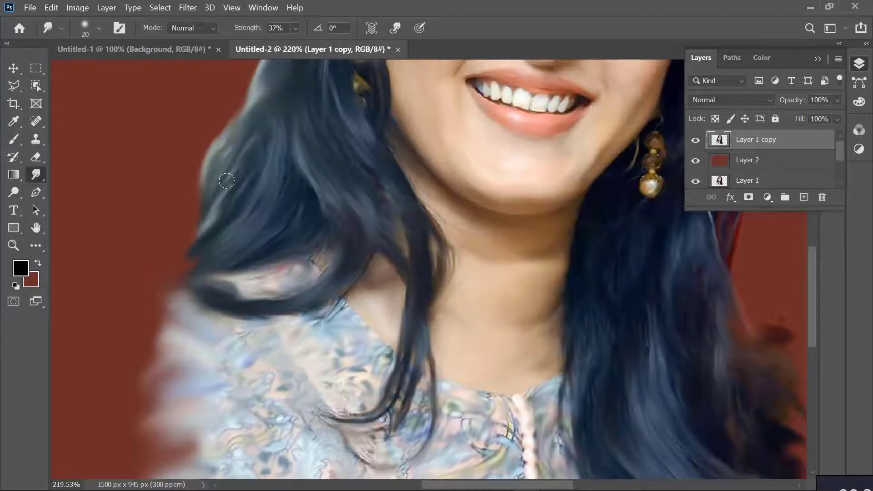
{"action": "left_click_drag", "start_coordinate": [336, 269], "coordinate": [206, 311]}
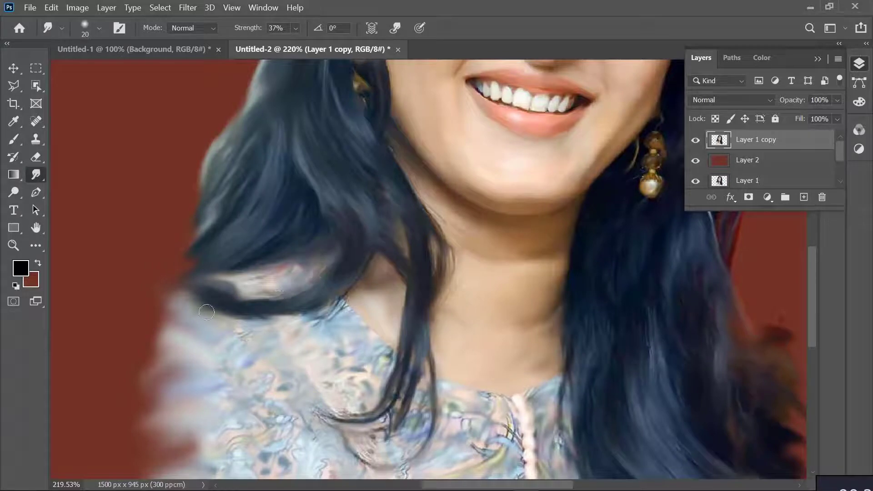
{"action": "scroll", "coordinate": [276, 294], "scroll_direction": "down", "scroll_amount": 6}
{"action": "scroll", "coordinate": [276, 294], "scroll_direction": "up", "scroll_amount": 4}
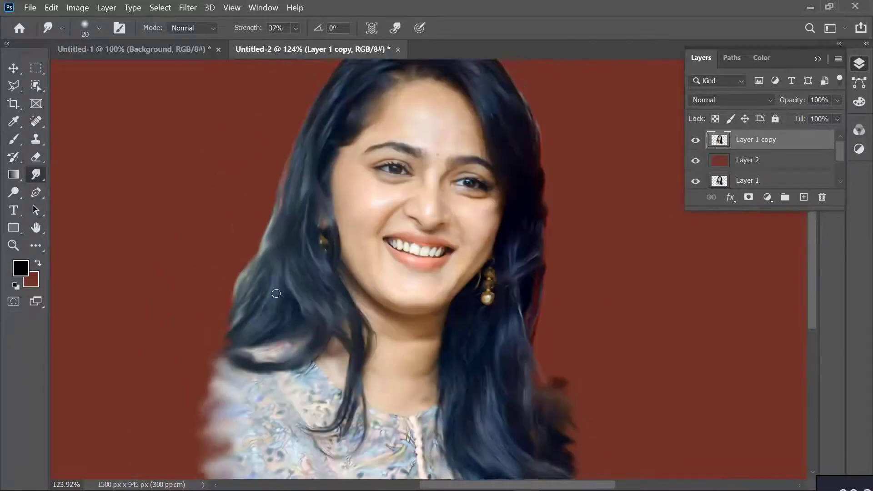
{"action": "scroll", "coordinate": [464, 327], "scroll_direction": "up", "scroll_amount": 5}
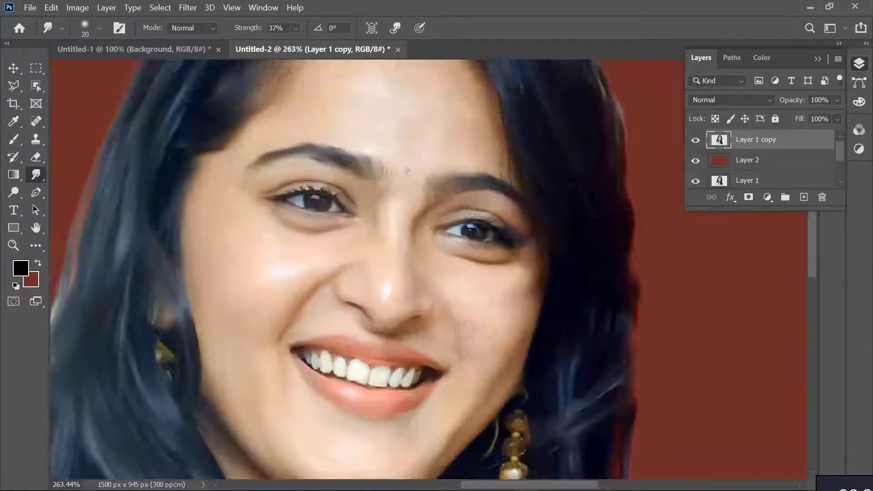
{"action": "key", "text": "ctrl+0"}
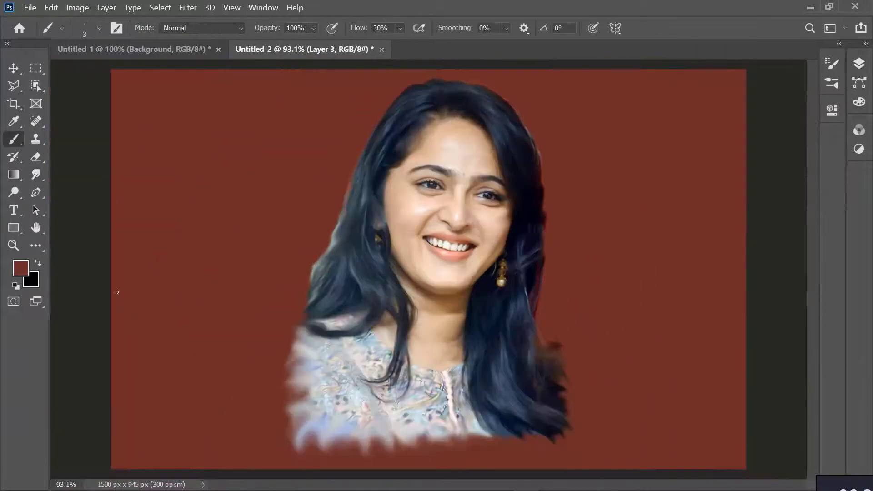
Paint bright red #e64444 on Layer 3 beside the dress's lower left edge with a 250 px textured brush
{"action": "left_click", "coordinate": [859, 66]}
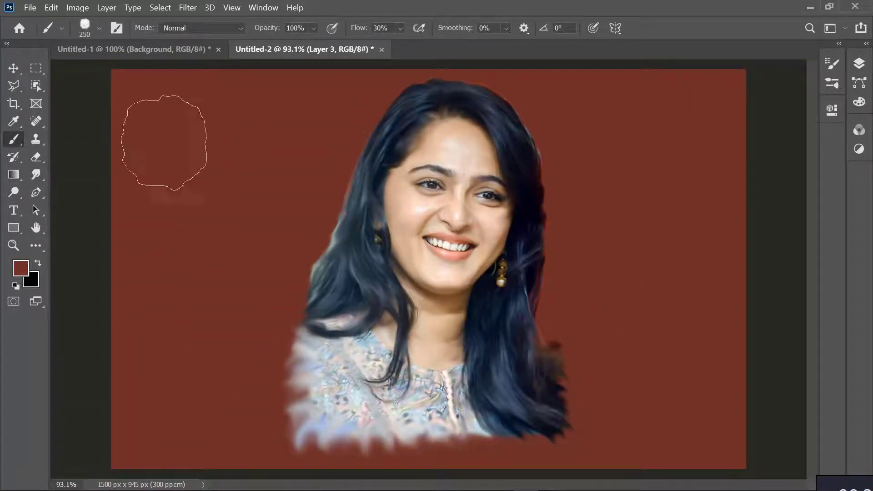
{"action": "left_click", "coordinate": [20, 268]}
{"action": "left_click", "coordinate": [627, 185]}
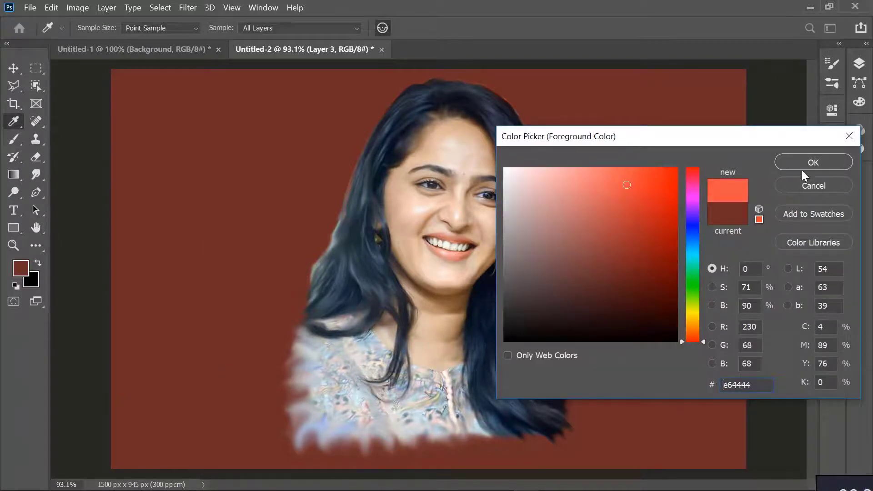
{"action": "left_click", "coordinate": [813, 162]}
{"action": "left_click_drag", "start_coordinate": [282, 391], "coordinate": [200, 391]}
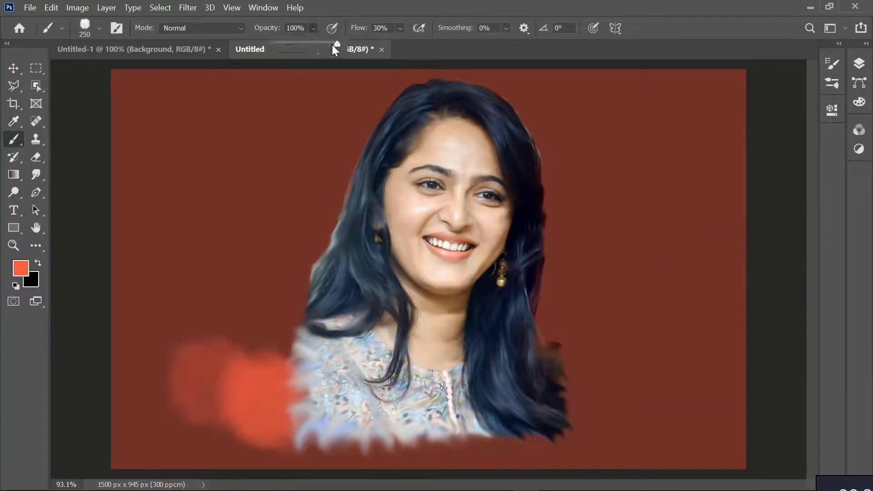
Paint translucent green patches at 36% opacity behind the shoulders on both sides of the portrait
{"action": "left_click", "coordinate": [21, 268]}
{"action": "left_click", "coordinate": [692, 286]}
{"action": "left_click", "coordinate": [626, 228]}
{"action": "left_click", "coordinate": [812, 162]}
{"action": "left_click_drag", "start_coordinate": [281, 317], "coordinate": [212, 325]}
{"action": "mouse_move", "coordinate": [536, 436]}
{"action": "left_mouse_down"}
{"action": "mouse_move", "coordinate": [686, 386]}
{"action": "mouse_move", "coordinate": [561, 302]}
{"action": "mouse_move", "coordinate": [630, 344]}
{"action": "mouse_move", "coordinate": [572, 267]}
{"action": "left_mouse_up"}
{"action": "mouse_move", "coordinate": [264, 330]}
{"action": "left_mouse_down"}
{"action": "mouse_move", "coordinate": [186, 400]}
{"action": "mouse_move", "coordinate": [102, 369]}
{"action": "left_mouse_up"}
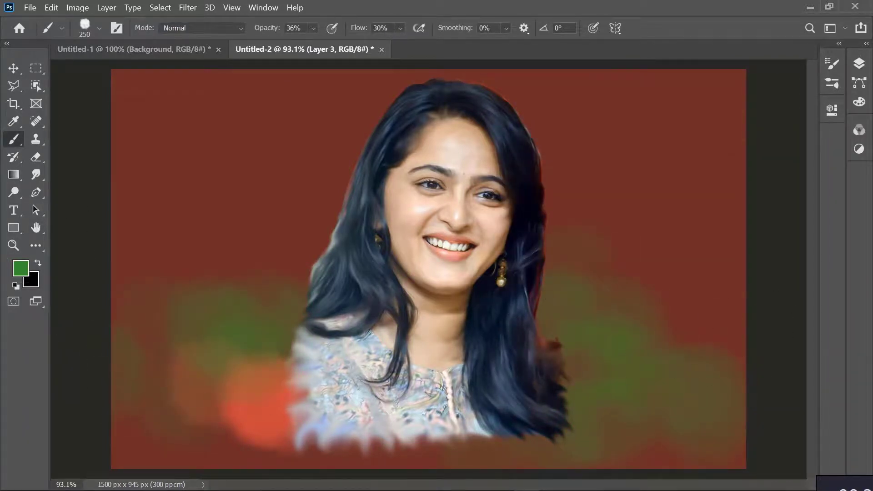
Paint blue #318fa6 patches over the background on both sides of the portrait, reaching up to face height
{"action": "left_click", "coordinate": [21, 268]}
{"action": "left_click", "coordinate": [686, 255]}
{"action": "left_click", "coordinate": [813, 162]}
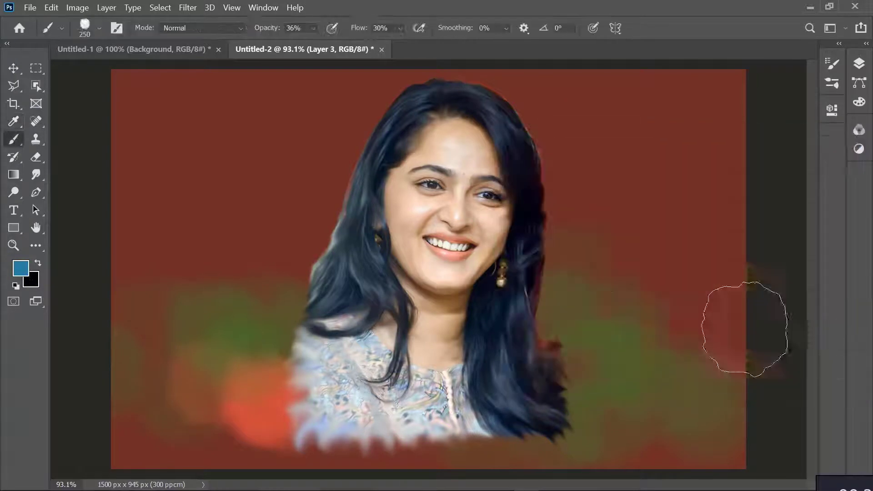
{"action": "mouse_move", "coordinate": [746, 322]}
{"action": "left_mouse_down"}
{"action": "mouse_move", "coordinate": [612, 268]}
{"action": "mouse_move", "coordinate": [585, 312]}
{"action": "mouse_move", "coordinate": [614, 273]}
{"action": "mouse_move", "coordinate": [647, 332]}
{"action": "mouse_move", "coordinate": [675, 331]}
{"action": "mouse_move", "coordinate": [586, 228]}
{"action": "mouse_move", "coordinate": [670, 279]}
{"action": "mouse_move", "coordinate": [604, 176]}
{"action": "mouse_move", "coordinate": [594, 207]}
{"action": "left_mouse_up"}
{"action": "mouse_move", "coordinate": [247, 302]}
{"action": "left_mouse_down"}
{"action": "mouse_move", "coordinate": [195, 332]}
{"action": "mouse_move", "coordinate": [117, 433]}
{"action": "mouse_move", "coordinate": [387, 463]}
{"action": "mouse_move", "coordinate": [152, 273]}
{"action": "mouse_move", "coordinate": [93, 282]}
{"action": "mouse_move", "coordinate": [99, 250]}
{"action": "mouse_move", "coordinate": [217, 236]}
{"action": "mouse_move", "coordinate": [1, 339]}
{"action": "mouse_move", "coordinate": [308, 208]}
{"action": "mouse_move", "coordinate": [1, 109]}
{"action": "left_mouse_up"}
Pick a saturated orange and dab it over the lower right and middle right of the background
{"action": "left_click", "coordinate": [19, 269]}
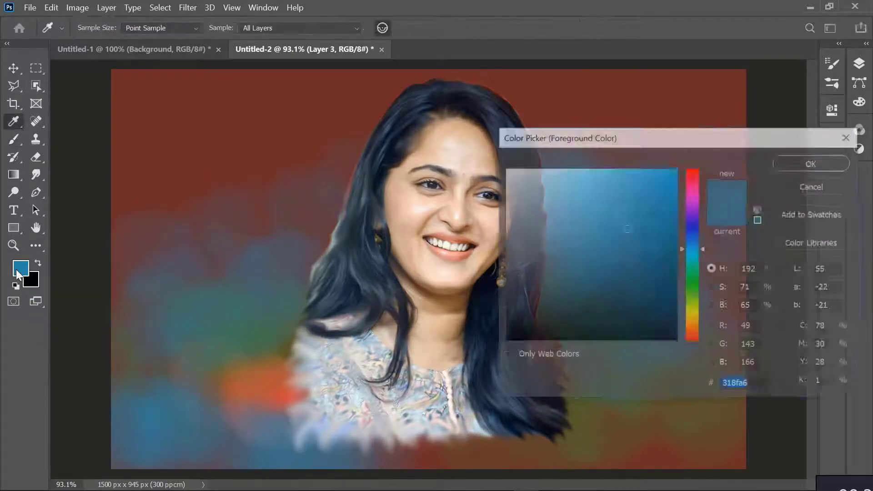
{"action": "left_click", "coordinate": [692, 333]}
{"action": "left_click", "coordinate": [676, 169]}
{"action": "left_click", "coordinate": [811, 163]}
{"action": "left_click_drag", "start_coordinate": [698, 448], "coordinate": [636, 453]}
{"action": "left_click", "coordinate": [599, 343]}
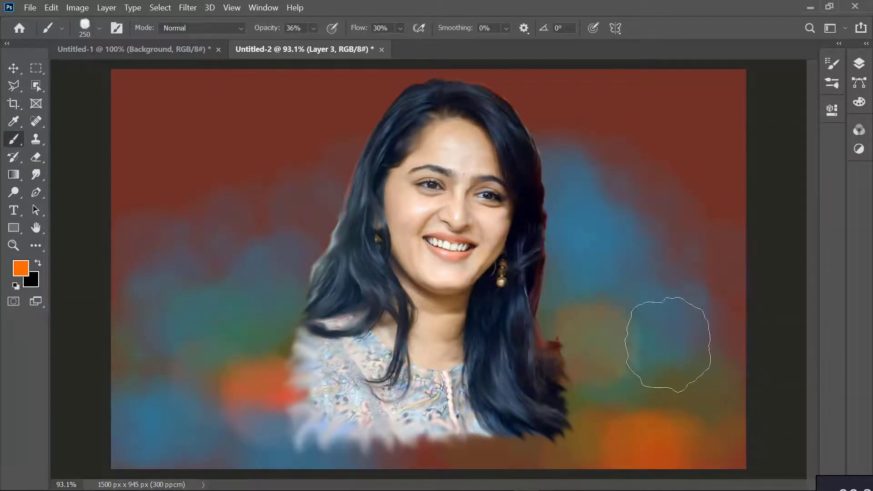
{"action": "left_click", "coordinate": [611, 305]}
{"action": "left_click", "coordinate": [733, 345]}
Dab orange patches across the background to the left of the portrait, from face height down to the dress
{"action": "left_click", "coordinate": [261, 206]}
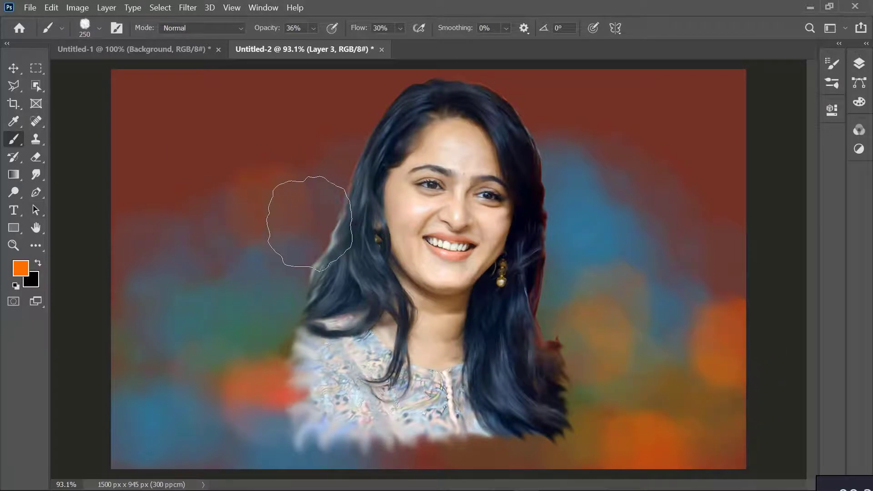
{"action": "left_click", "coordinate": [309, 222]}
{"action": "left_click", "coordinate": [189, 200]}
{"action": "left_click", "coordinate": [153, 323]}
{"action": "left_click", "coordinate": [129, 368]}
{"action": "left_click", "coordinate": [120, 272]}
{"action": "left_click", "coordinate": [135, 410]}
{"action": "left_click", "coordinate": [220, 377]}
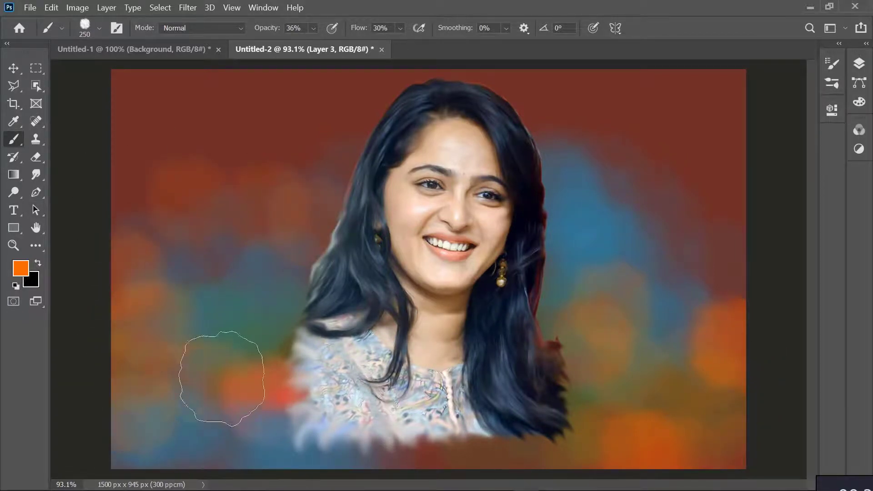
Add orange dabs along the canvas's bottom edge below the portrait and at its right edge
{"action": "left_click", "coordinate": [219, 446]}
{"action": "left_click", "coordinate": [438, 446]}
{"action": "left_click", "coordinate": [526, 448]}
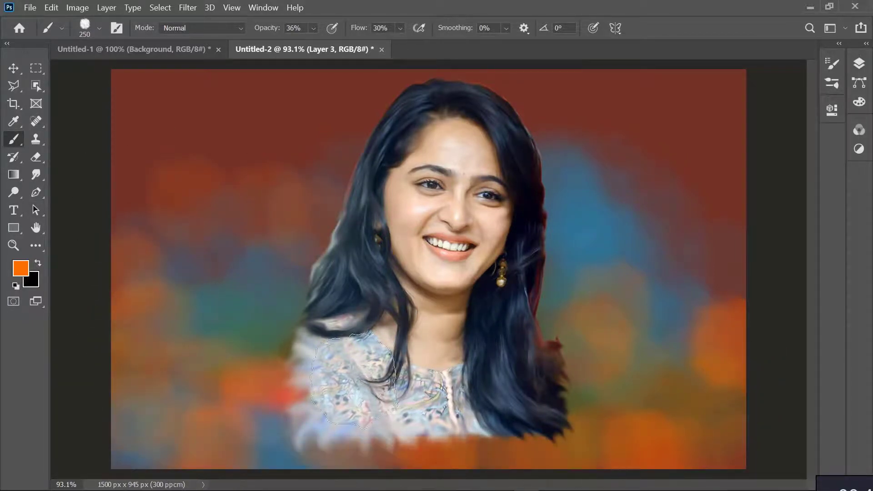
{"action": "left_click", "coordinate": [727, 275]}
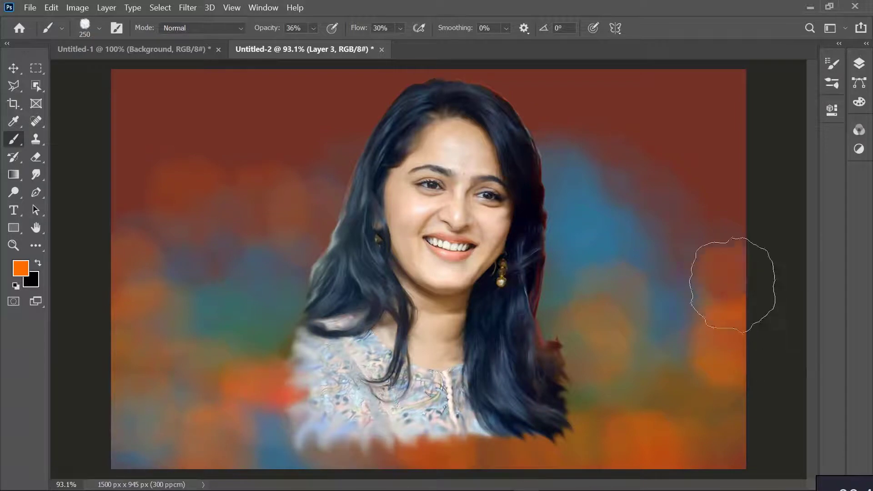
Set the foreground colour to salmon #e76666 and paint it over the background to the right of the portrait
{"action": "left_click", "coordinate": [24, 274]}
{"action": "left_click", "coordinate": [695, 179]}
{"action": "mouse_move", "coordinate": [610, 218]}
{"action": "left_mouse_down"}
{"action": "mouse_move", "coordinate": [596, 222]}
{"action": "mouse_move", "coordinate": [598, 215]}
{"action": "left_mouse_up"}
{"action": "left_click", "coordinate": [694, 167]}
{"action": "left_click", "coordinate": [600, 184]}
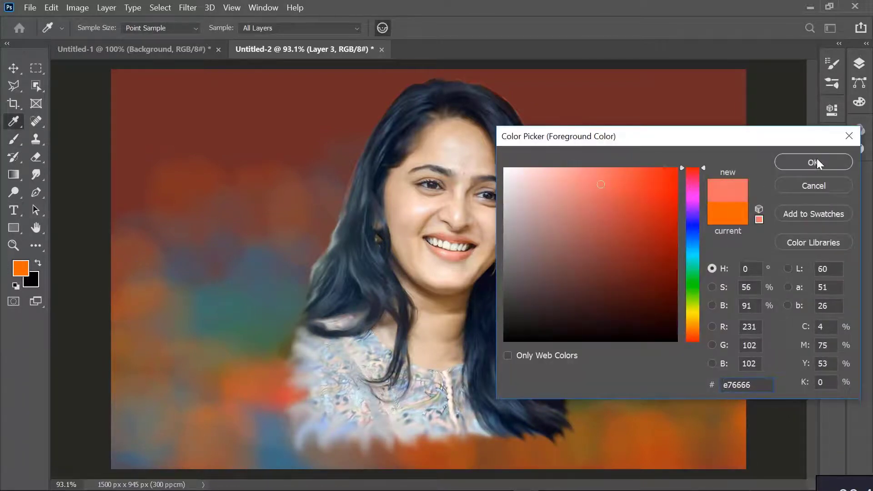
{"action": "left_click", "coordinate": [814, 162]}
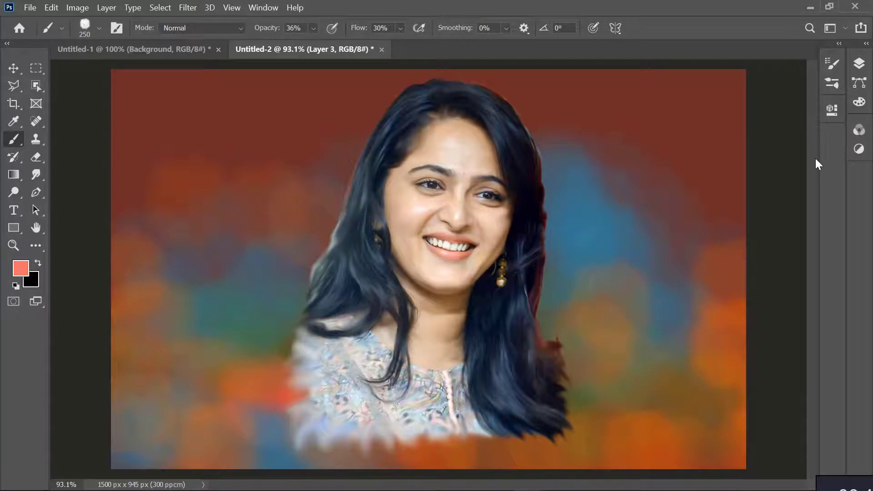
{"action": "mouse_move", "coordinate": [641, 396]}
{"action": "left_mouse_down"}
{"action": "mouse_move", "coordinate": [674, 357]}
{"action": "mouse_move", "coordinate": [728, 408]}
{"action": "mouse_move", "coordinate": [589, 364]}
{"action": "mouse_move", "coordinate": [585, 267]}
{"action": "mouse_move", "coordinate": [704, 218]}
{"action": "left_mouse_up"}
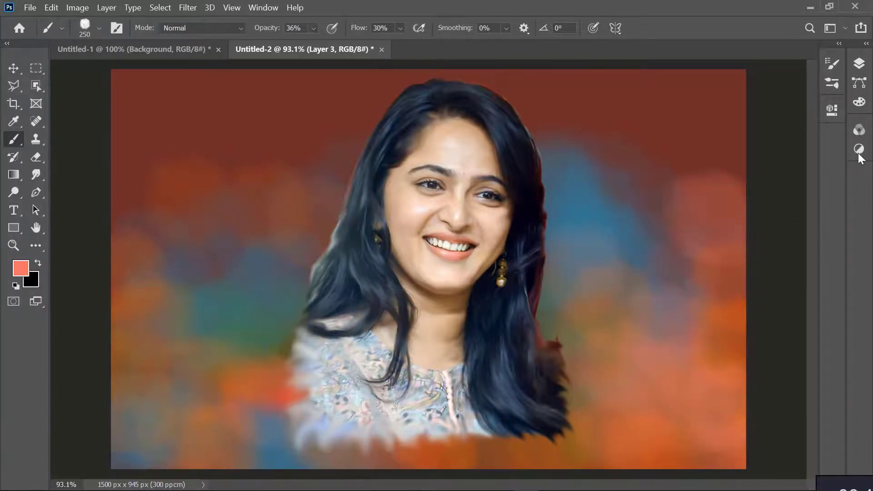
Create a new layer above Layer 1 copy and brush salmon over the dress's faded lower edge and the left background
{"action": "left_click", "coordinate": [858, 64]}
{"action": "left_click", "coordinate": [784, 141]}
{"action": "left_click", "coordinate": [804, 197]}
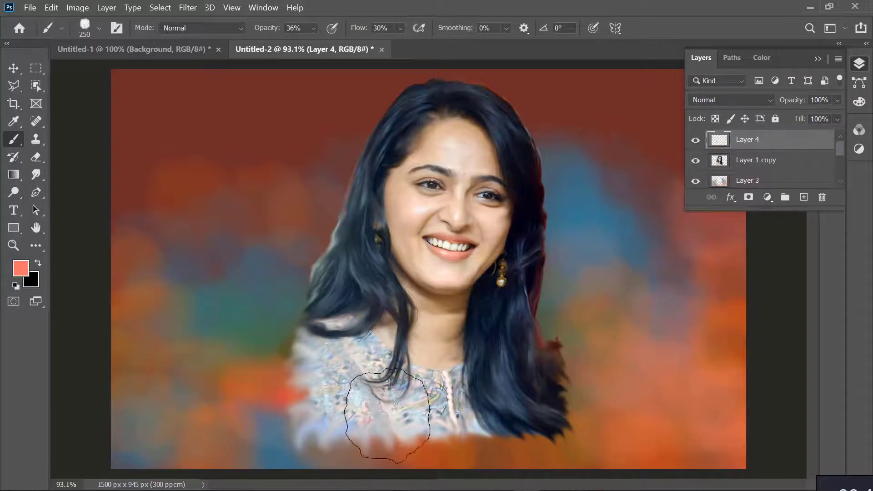
{"action": "mouse_move", "coordinate": [387, 415]}
{"action": "left_mouse_down"}
{"action": "mouse_move", "coordinate": [327, 421]}
{"action": "mouse_move", "coordinate": [285, 334]}
{"action": "left_mouse_up"}
{"action": "left_click", "coordinate": [147, 361]}
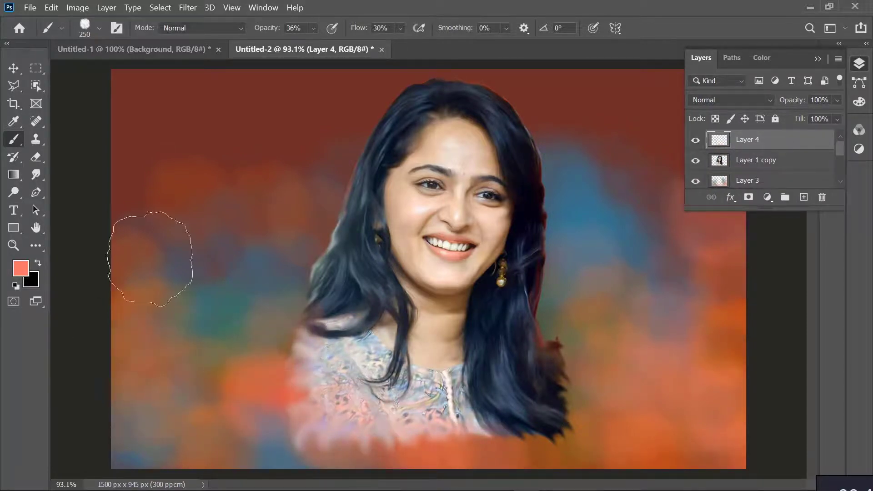
{"action": "left_click_drag", "start_coordinate": [150, 255], "coordinate": [136, 201]}
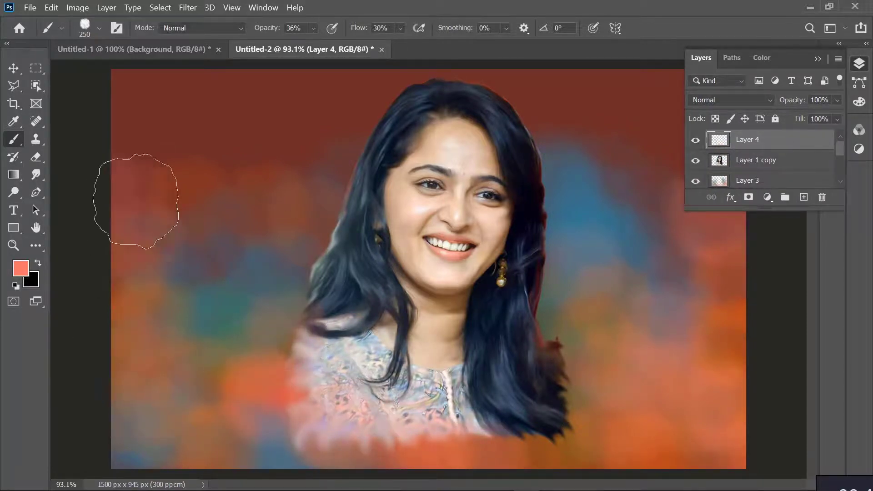
{"action": "left_click", "coordinate": [858, 61]}
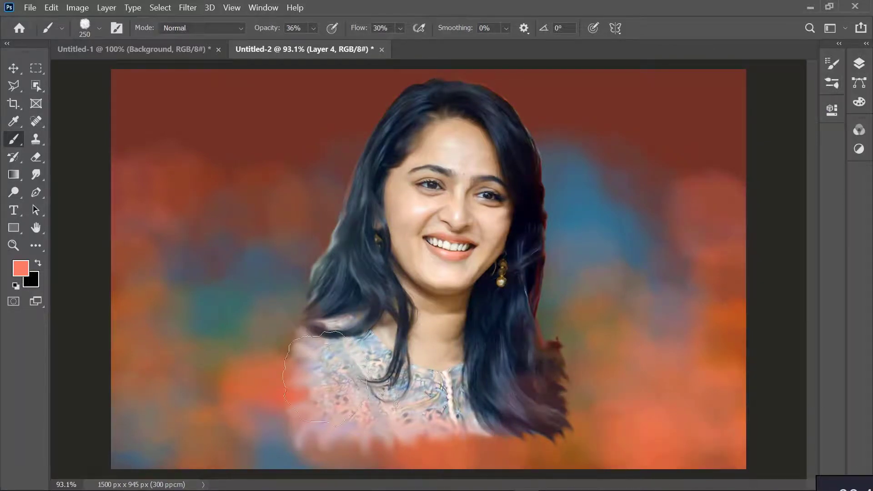
{"action": "left_click", "coordinate": [214, 109]}
{"action": "left_click_drag", "start_coordinate": [200, 104], "coordinate": [154, 107]}
{"action": "key", "text": "ctrl+z"}
{"action": "key", "text": "ctrl+z"}
Brush faint salmon patches into the background's upper left and upper right corners
{"action": "left_click_drag", "start_coordinate": [114, 79], "coordinate": [96, 132]}
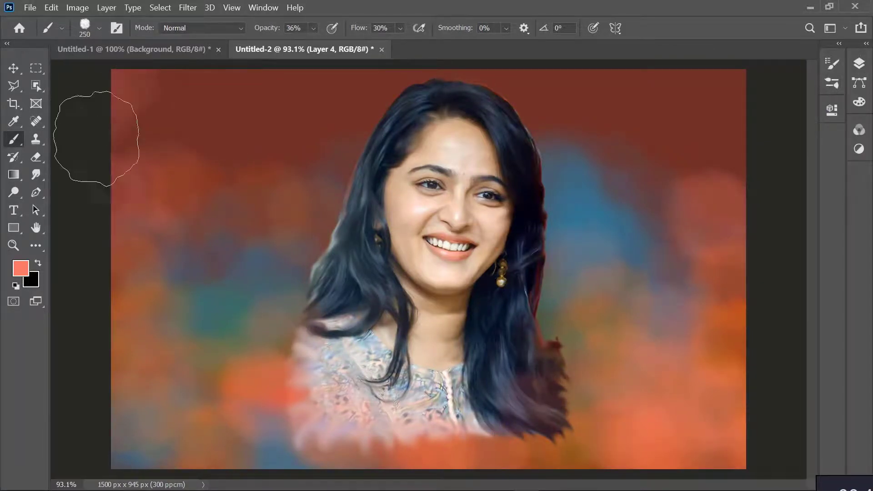
{"action": "left_click", "coordinate": [759, 80]}
Pick a golden yellow and dab it over the background's right side, lower right corner and lower left area
{"action": "left_click", "coordinate": [21, 268]}
{"action": "left_click", "coordinate": [694, 319]}
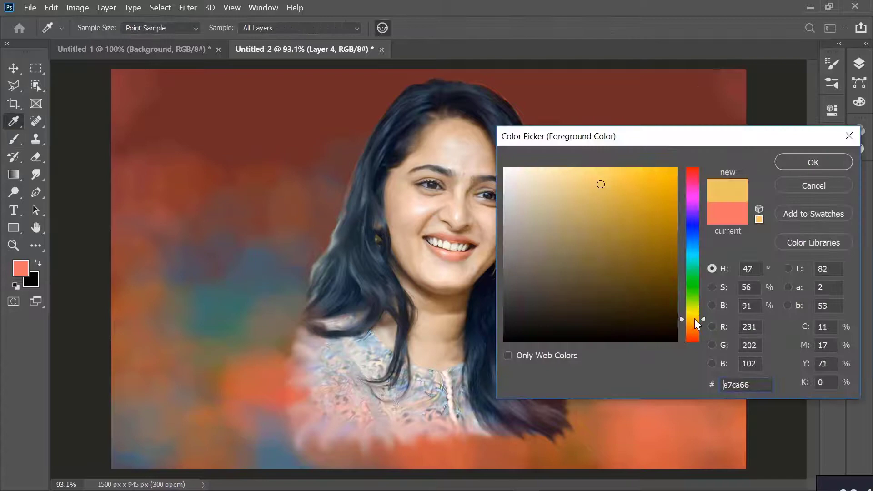
{"action": "left_click", "coordinate": [817, 171]}
{"action": "left_click", "coordinate": [733, 146]}
{"action": "left_click", "coordinate": [713, 221]}
{"action": "left_click_drag", "start_coordinate": [691, 423], "coordinate": [590, 467]}
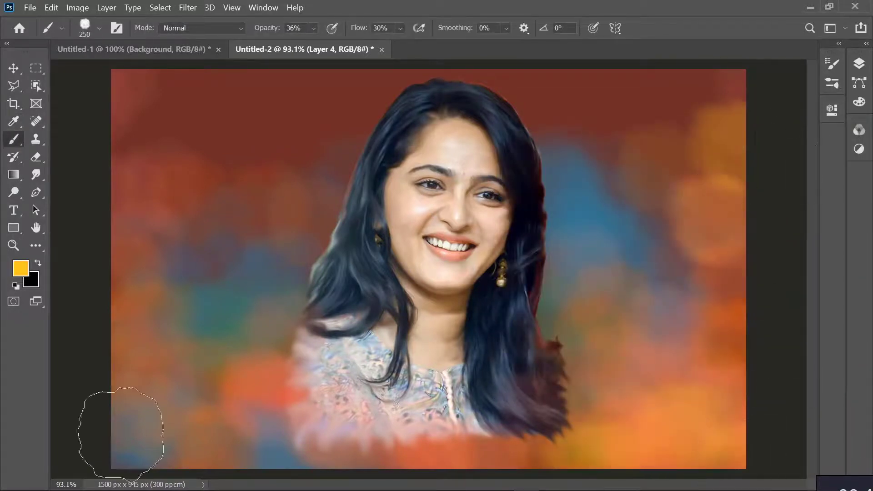
{"action": "left_click", "coordinate": [218, 432]}
{"action": "left_click", "coordinate": [237, 412]}
{"action": "left_click", "coordinate": [139, 415]}
{"action": "left_click", "coordinate": [577, 127]}
{"action": "left_click", "coordinate": [622, 134]}
{"action": "left_click", "coordinate": [710, 152]}
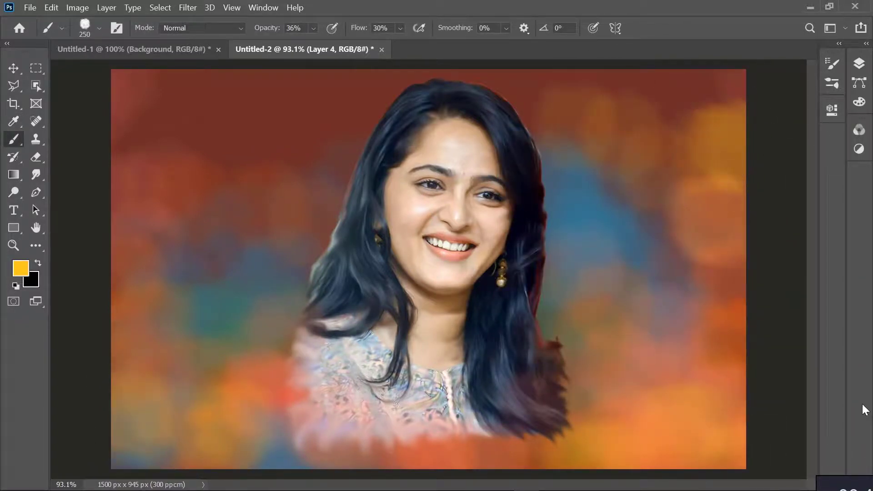
{"action": "key", "text": "ctrl+z"}
{"action": "key", "text": "ctrl+z"}
{"action": "key", "text": "ctrl+z"}
{"action": "key", "text": "ctrl+z"}
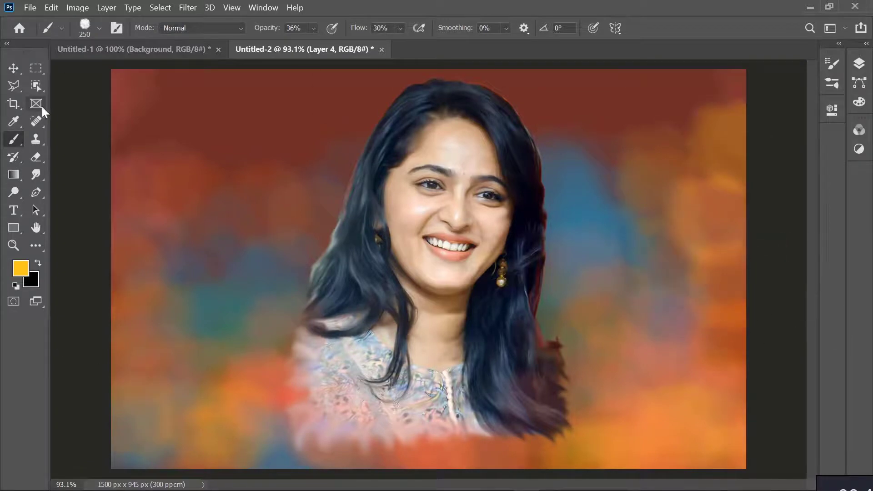
Select Layer 1 copy and choose the soft round 30 px brush tip
{"action": "left_click", "coordinate": [858, 63]}
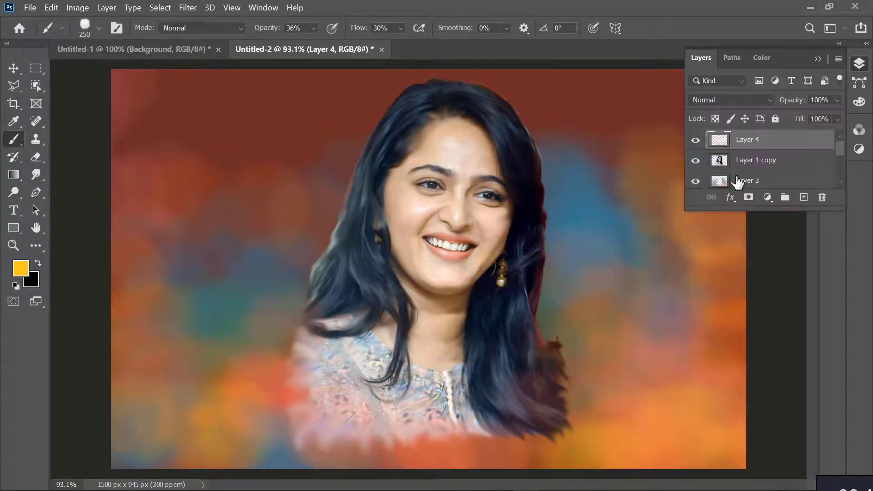
{"action": "left_click", "coordinate": [755, 160]}
{"action": "key", "text": "v"}
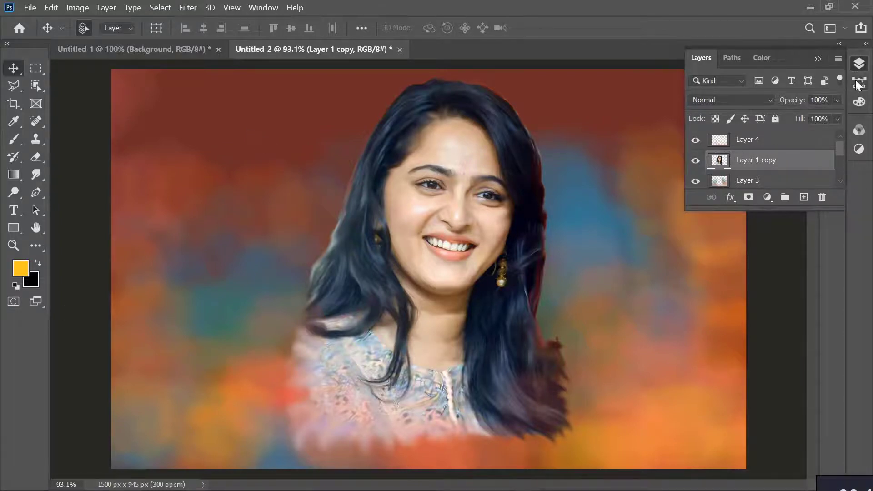
{"action": "left_click", "coordinate": [859, 64]}
{"action": "left_click", "coordinate": [832, 64]}
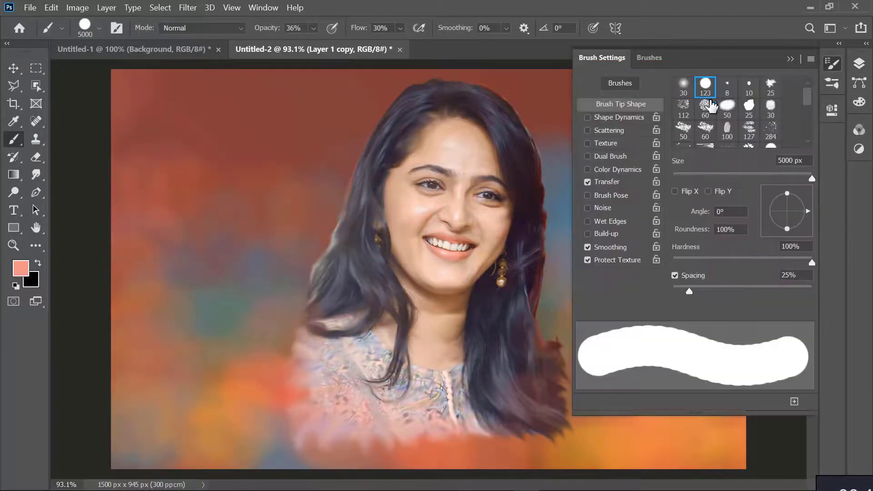
{"action": "left_click", "coordinate": [683, 87]}
{"action": "left_click", "coordinate": [831, 63]}
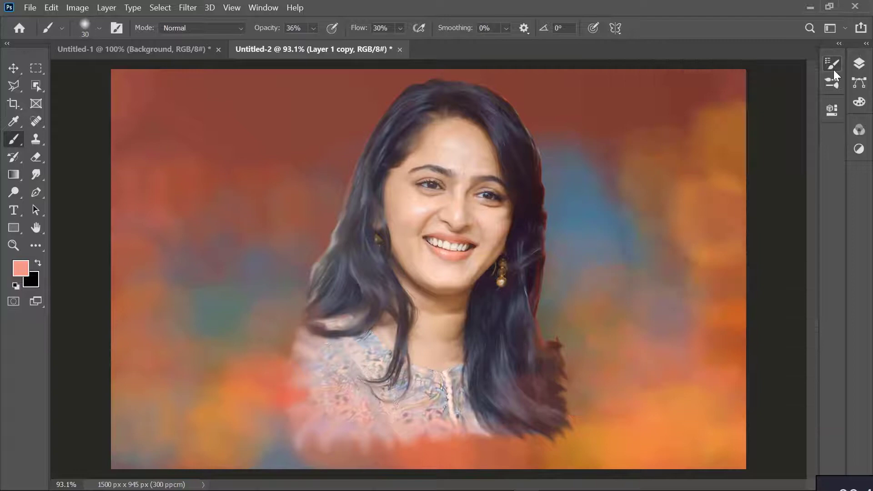
Lower the brush opacity to 13%, enlarge the brush to 70 px and add a soft salmon blush to both cheeks
{"action": "left_click", "coordinate": [858, 63]}
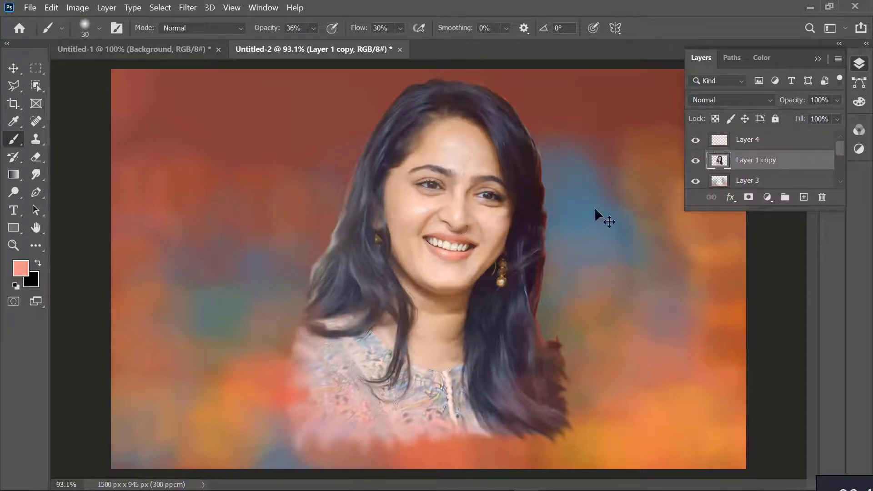
{"action": "left_click", "coordinate": [314, 29]}
{"action": "left_click_drag", "start_coordinate": [308, 50], "coordinate": [309, 51]}
{"action": "key", "text": "bracketright"}
{"action": "key", "text": "bracketright"}
{"action": "key", "text": "bracketright"}
{"action": "key", "text": "bracketright"}
{"action": "left_click_drag", "start_coordinate": [501, 224], "coordinate": [499, 227]}
{"action": "mouse_move", "coordinate": [413, 206]}
{"action": "left_mouse_down"}
{"action": "mouse_move", "coordinate": [431, 209]}
{"action": "mouse_move", "coordinate": [406, 207]}
{"action": "mouse_move", "coordinate": [418, 226]}
{"action": "left_mouse_up"}
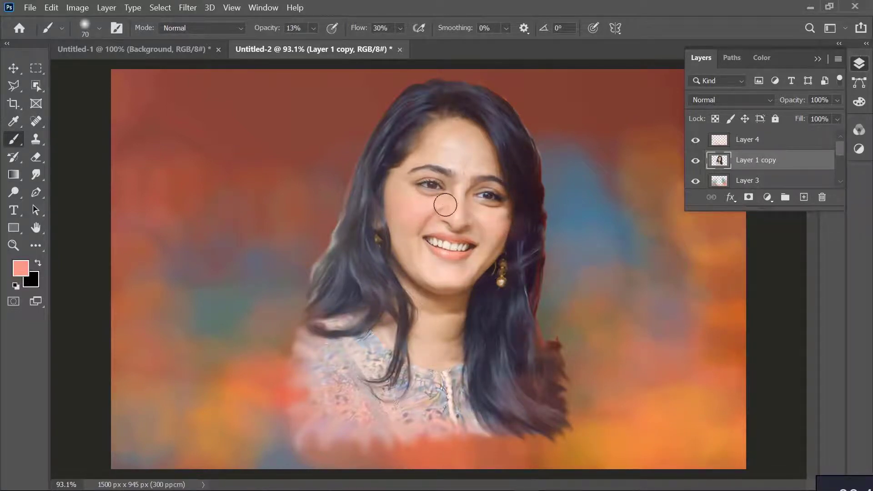
{"action": "left_click", "coordinate": [857, 63]}
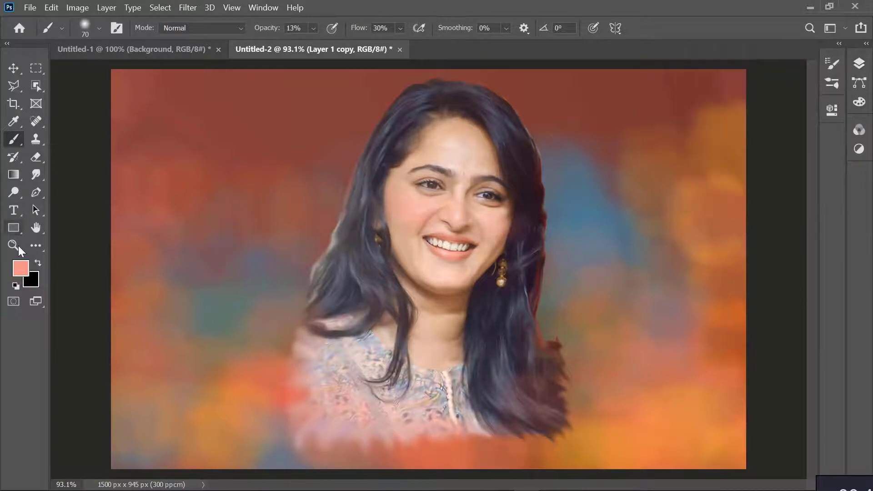
Set the foreground colour to warm orange #ffaf32 and softly tint the edges of the forehead, the chin and the neck
{"action": "left_click", "coordinate": [21, 269]}
{"action": "left_click", "coordinate": [692, 308]}
{"action": "left_click", "coordinate": [692, 324]}
{"action": "left_click_drag", "start_coordinate": [642, 200], "coordinate": [644, 184]}
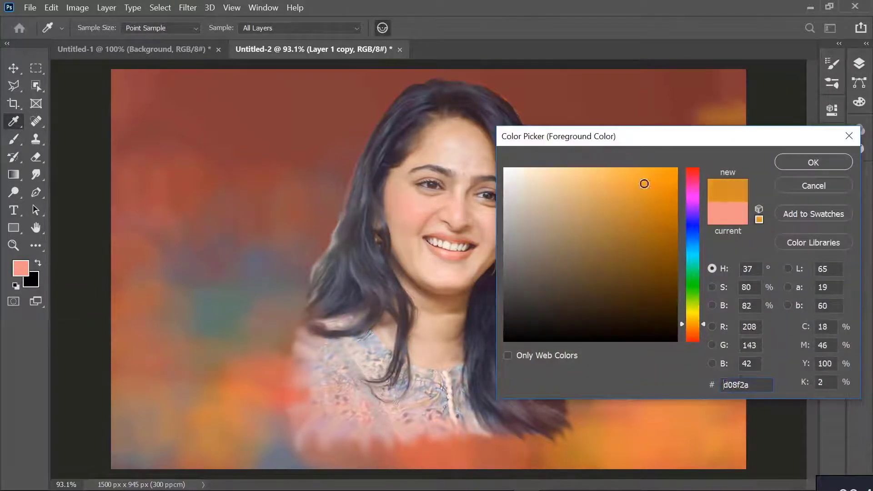
{"action": "key", "text": "Return"}
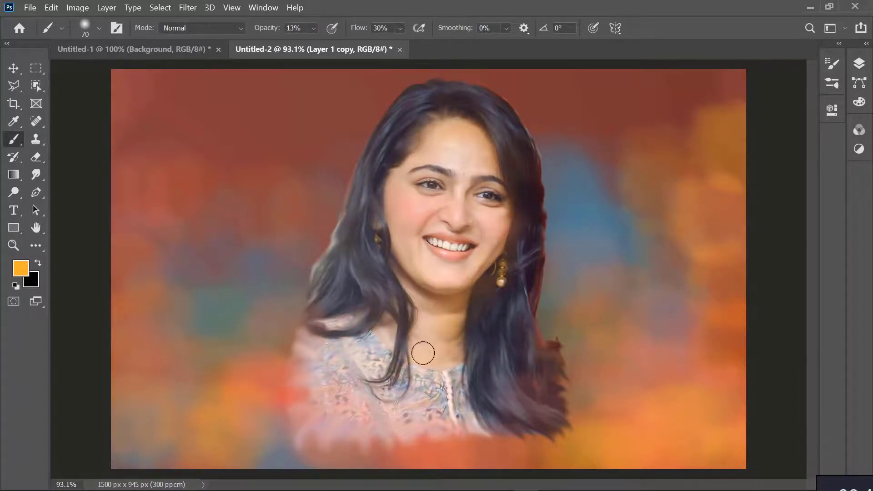
Set the foreground colour to pinkish red #ff115f
{"action": "scroll", "coordinate": [540, 220], "scroll_direction": "up", "scroll_amount": 3}
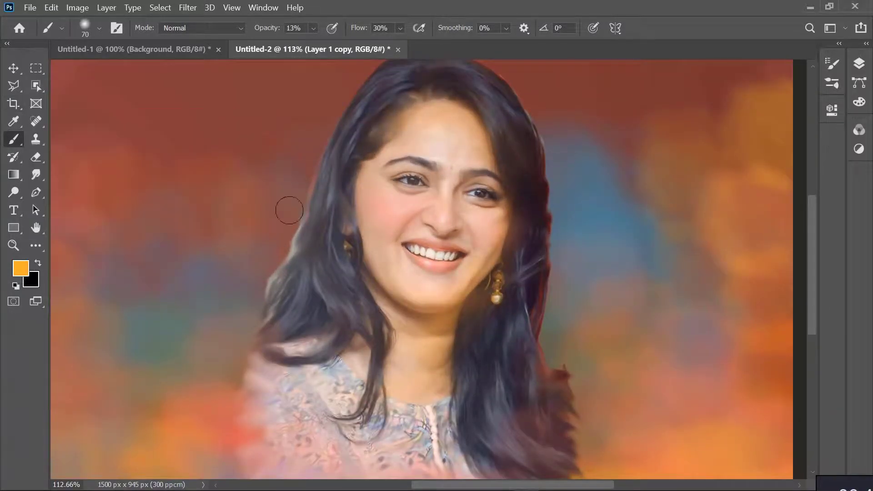
{"action": "scroll", "coordinate": [452, 147], "scroll_direction": "down", "scroll_amount": 3}
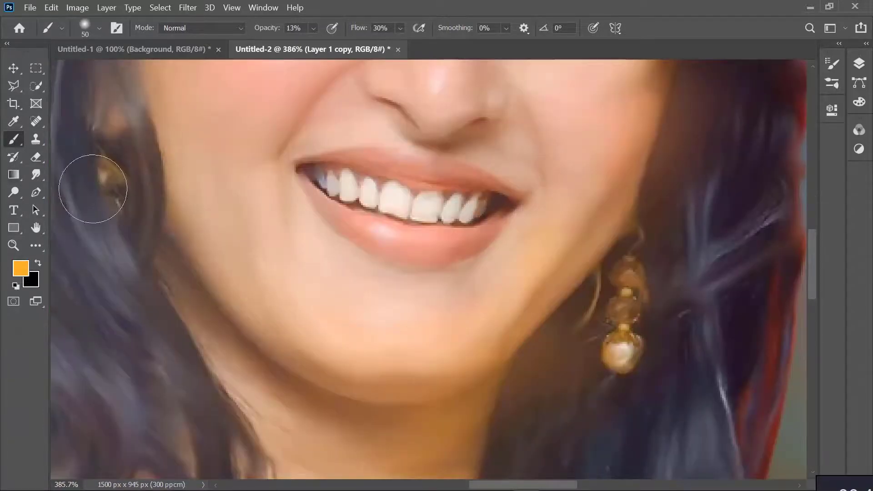
{"action": "left_click", "coordinate": [25, 273]}
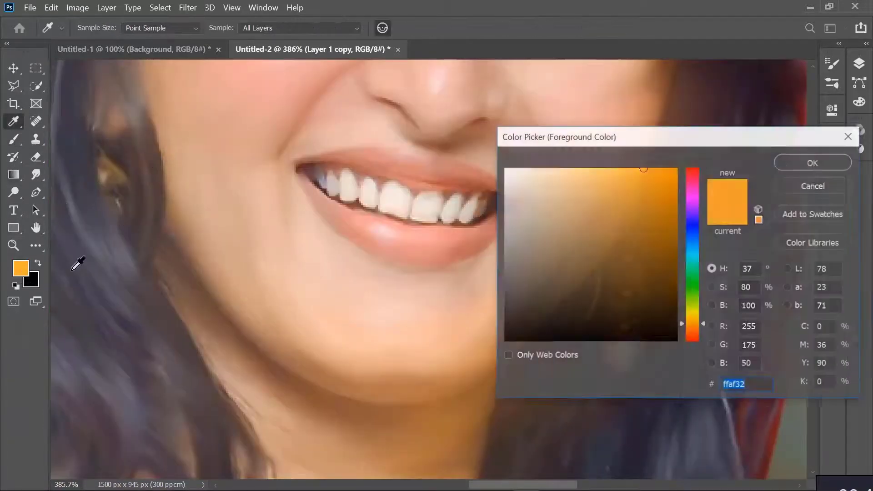
{"action": "left_click_drag", "start_coordinate": [692, 330], "coordinate": [698, 177]}
{"action": "left_click_drag", "start_coordinate": [646, 183], "coordinate": [666, 169]}
{"action": "left_click", "coordinate": [803, 161]}
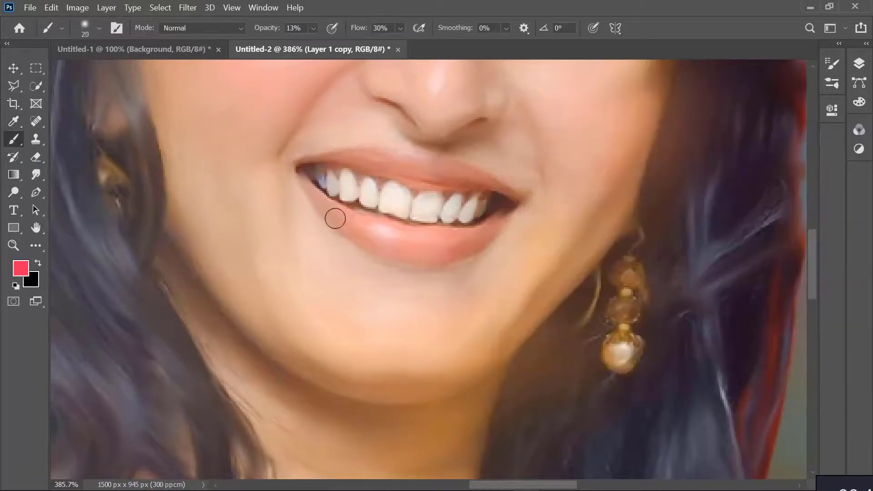
Shrink the brush to 7 px and tint the upper and lower lips with the pinkish red
{"action": "key", "text": "bracketleft"}
{"action": "key", "text": "bracketleft"}
{"action": "key", "text": "bracketleft"}
{"action": "key", "text": "bracketleft"}
{"action": "left_click", "coordinate": [314, 30]}
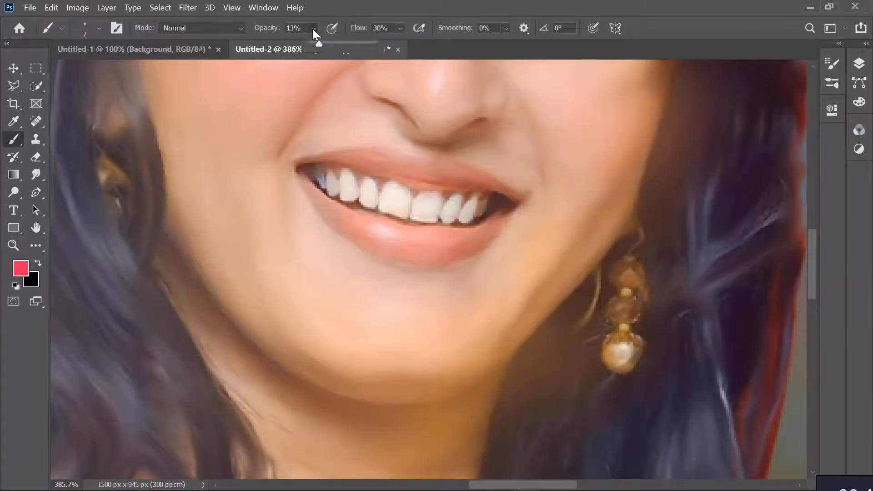
{"action": "left_click", "coordinate": [304, 167]}
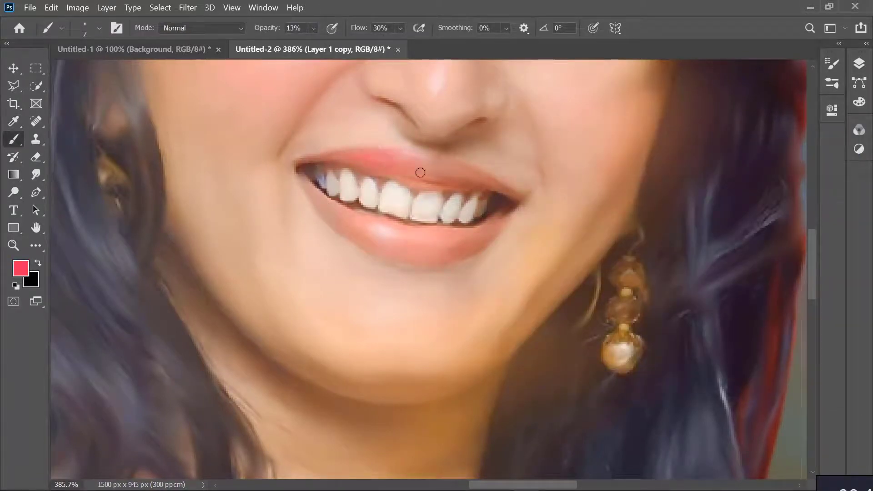
{"action": "mouse_move", "coordinate": [419, 169]}
{"action": "left_mouse_down"}
{"action": "mouse_move", "coordinate": [377, 158]}
{"action": "mouse_move", "coordinate": [417, 159]}
{"action": "left_mouse_up"}
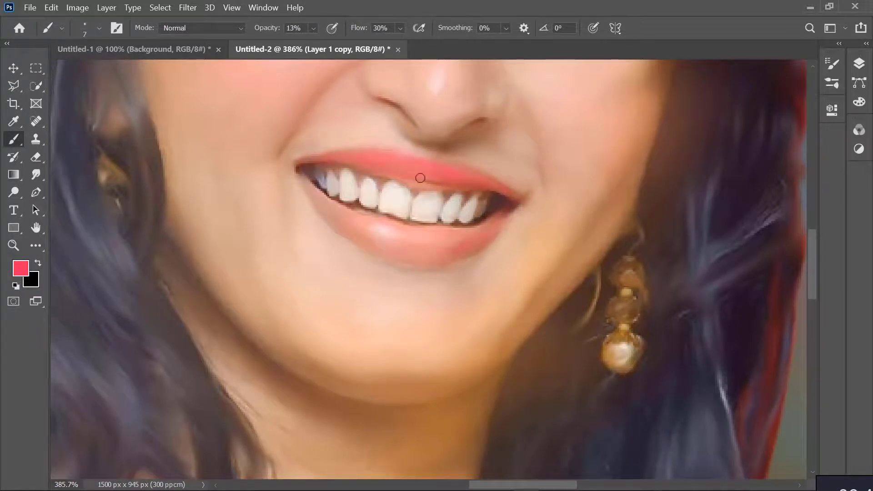
{"action": "left_click_drag", "start_coordinate": [420, 178], "coordinate": [407, 173]}
{"action": "mouse_move", "coordinate": [438, 238]}
{"action": "left_mouse_down"}
{"action": "mouse_move", "coordinate": [390, 248]}
{"action": "mouse_move", "coordinate": [385, 230]}
{"action": "mouse_move", "coordinate": [448, 234]}
{"action": "mouse_move", "coordinate": [411, 235]}
{"action": "mouse_move", "coordinate": [440, 238]}
{"action": "mouse_move", "coordinate": [408, 240]}
{"action": "mouse_move", "coordinate": [419, 246]}
{"action": "mouse_move", "coordinate": [399, 250]}
{"action": "mouse_move", "coordinate": [459, 240]}
{"action": "mouse_move", "coordinate": [357, 238]}
{"action": "mouse_move", "coordinate": [462, 233]}
{"action": "mouse_move", "coordinate": [365, 234]}
{"action": "mouse_move", "coordinate": [353, 226]}
{"action": "mouse_move", "coordinate": [353, 237]}
{"action": "mouse_move", "coordinate": [325, 216]}
{"action": "mouse_move", "coordinate": [364, 227]}
{"action": "mouse_move", "coordinate": [385, 251]}
{"action": "left_mouse_up"}
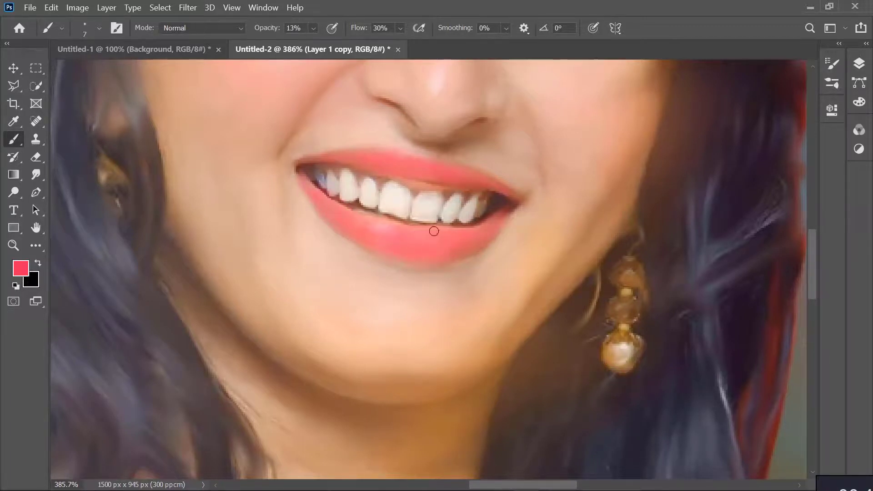
Choose the Hard Round Pressure Size brush tip at 7 px
{"action": "scroll", "coordinate": [345, 216], "scroll_direction": "down", "scroll_amount": 6}
{"action": "scroll", "coordinate": [479, 206], "scroll_direction": "up", "scroll_amount": 3}
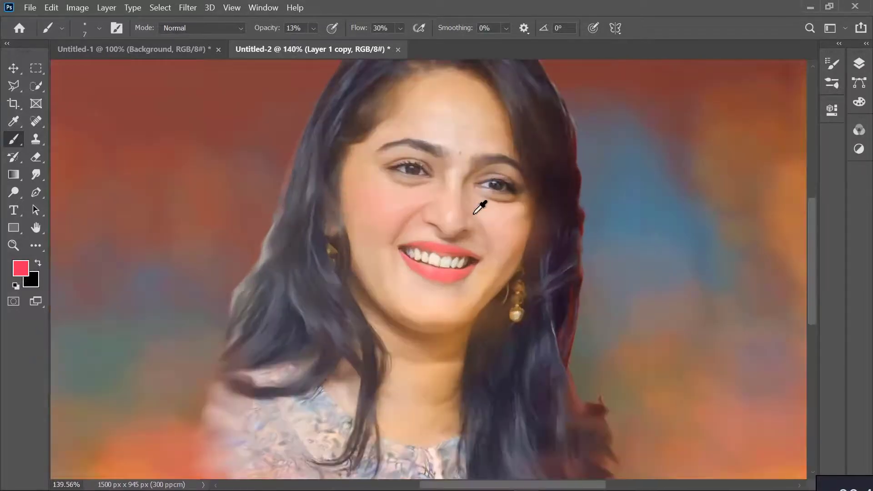
{"action": "scroll", "coordinate": [474, 213], "scroll_direction": "up", "scroll_amount": 3}
{"action": "left_click", "coordinate": [88, 24]}
{"action": "left_click", "coordinate": [90, 27]}
{"action": "left_click", "coordinate": [91, 28]}
{"action": "left_click", "coordinate": [103, 172]}
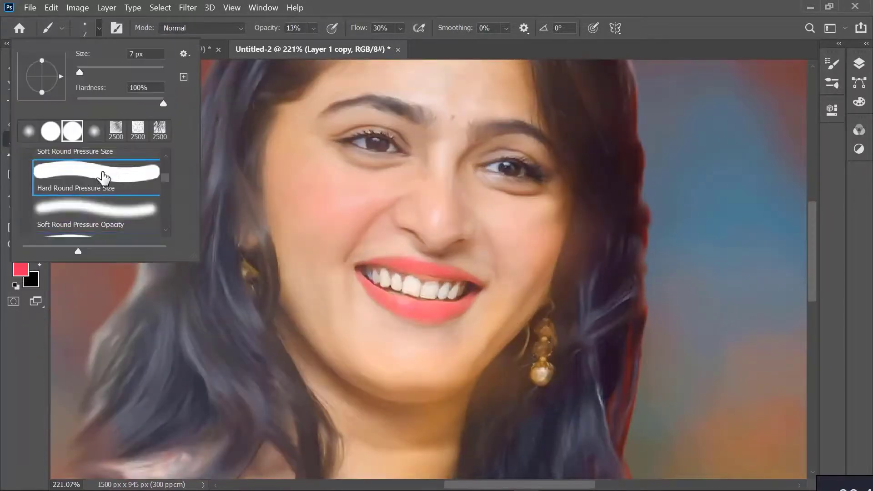
{"action": "left_click", "coordinate": [94, 34]}
{"action": "left_click", "coordinate": [38, 262]}
{"action": "left_click", "coordinate": [34, 275]}
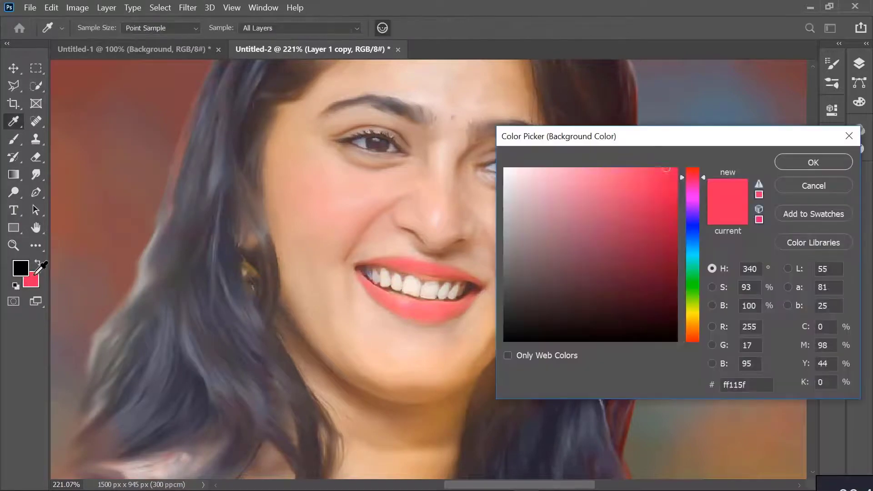
{"action": "left_click", "coordinate": [36, 266]}
{"action": "left_click", "coordinate": [33, 280]}
{"action": "left_click", "coordinate": [805, 166]}
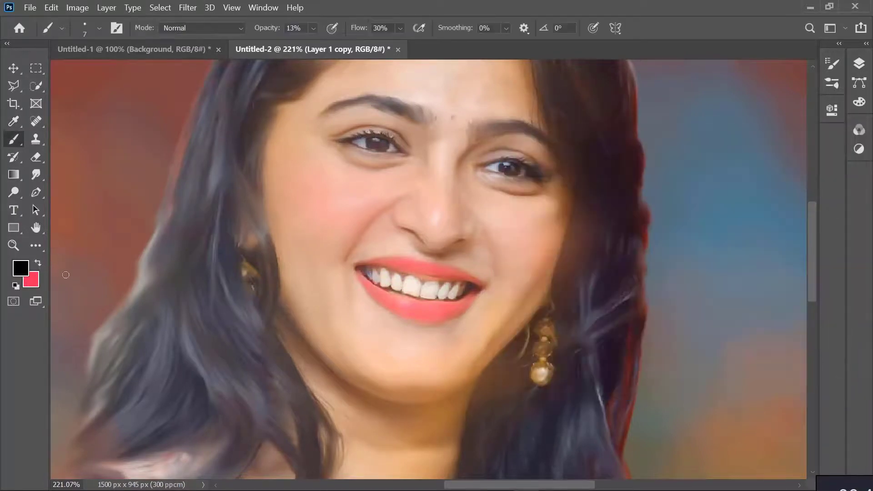
{"action": "left_click", "coordinate": [37, 263]}
Set the foreground colour to maroon #782641, raise the brush opacity to 100% and paint a small bindi between the eyebrows
{"action": "left_click", "coordinate": [23, 267]}
{"action": "left_click", "coordinate": [623, 259]}
{"action": "left_click", "coordinate": [813, 162]}
{"action": "left_click_drag", "start_coordinate": [314, 29], "coordinate": [464, 134]}
Change the foreground colour to dark red #851212
{"action": "left_click", "coordinate": [21, 268]}
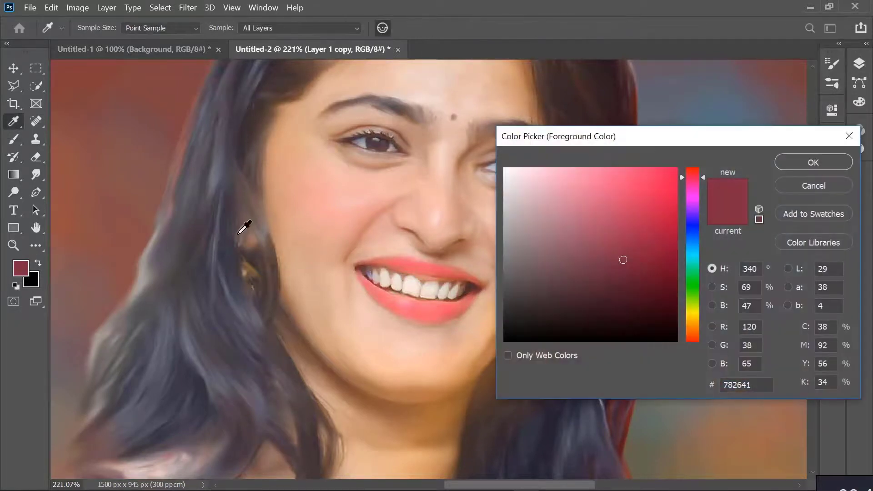
{"action": "left_click_drag", "start_coordinate": [698, 183], "coordinate": [703, 163]}
{"action": "left_click_drag", "start_coordinate": [664, 229], "coordinate": [653, 249]}
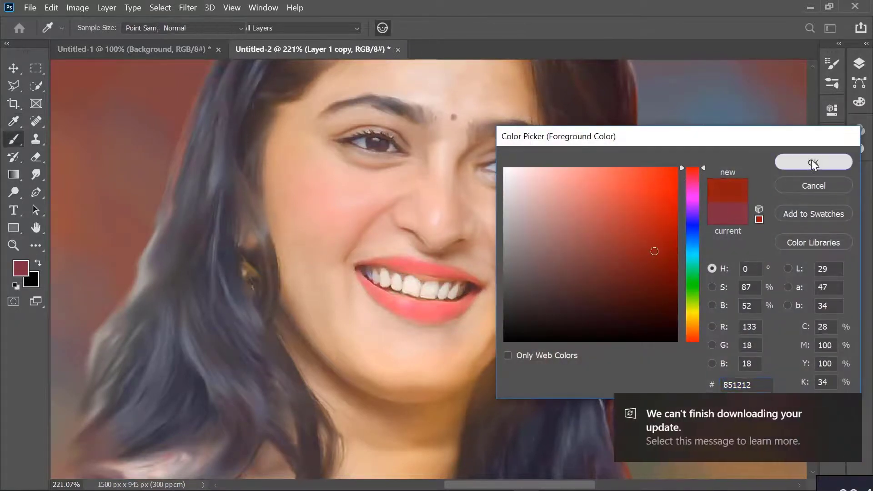
{"action": "left_click", "coordinate": [813, 163]}
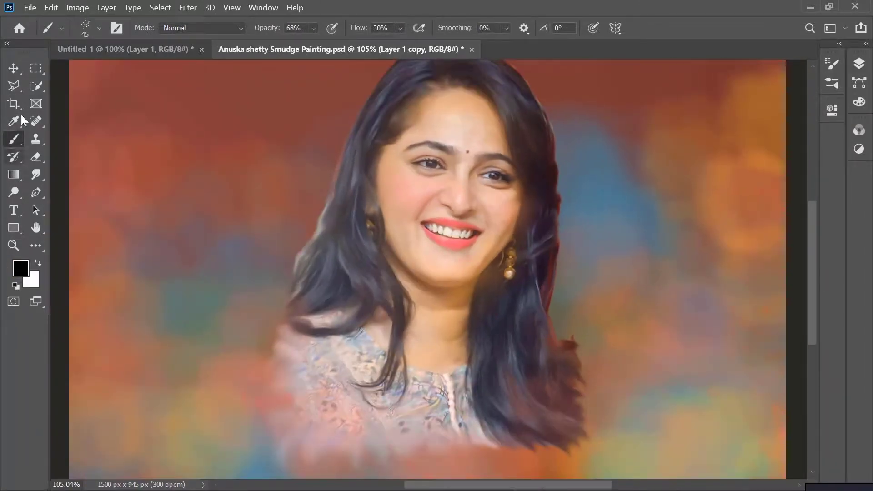
Sample a dark greyish purple from the hair as the foreground colour and activate the Brush tool
{"action": "left_click", "coordinate": [14, 121]}
{"action": "left_click", "coordinate": [507, 310]}
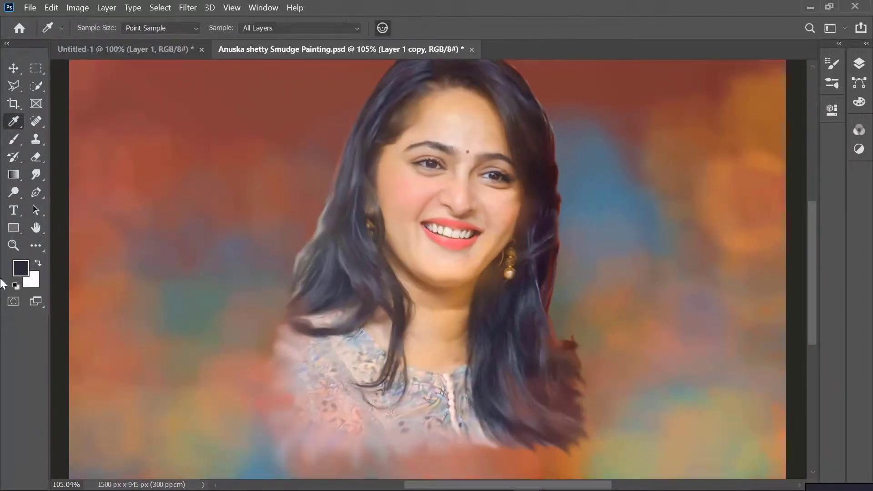
{"action": "left_click", "coordinate": [366, 249]}
{"action": "left_click", "coordinate": [14, 139]}
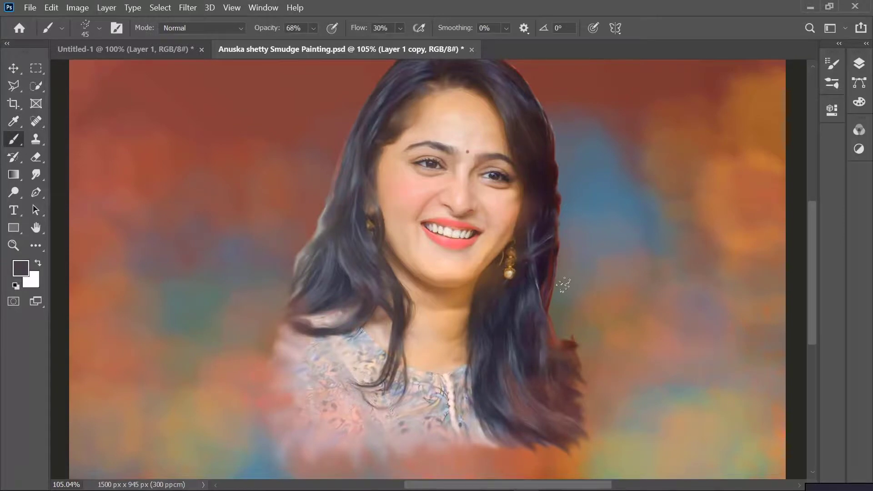
Reduce the spatter brush to 25 px and paint soft strands through the hair right of the forehead, from the crown to eye level
{"action": "scroll", "coordinate": [564, 289], "scroll_direction": "up", "scroll_amount": 5}
{"action": "scroll", "coordinate": [397, 177], "scroll_direction": "up", "scroll_amount": 2}
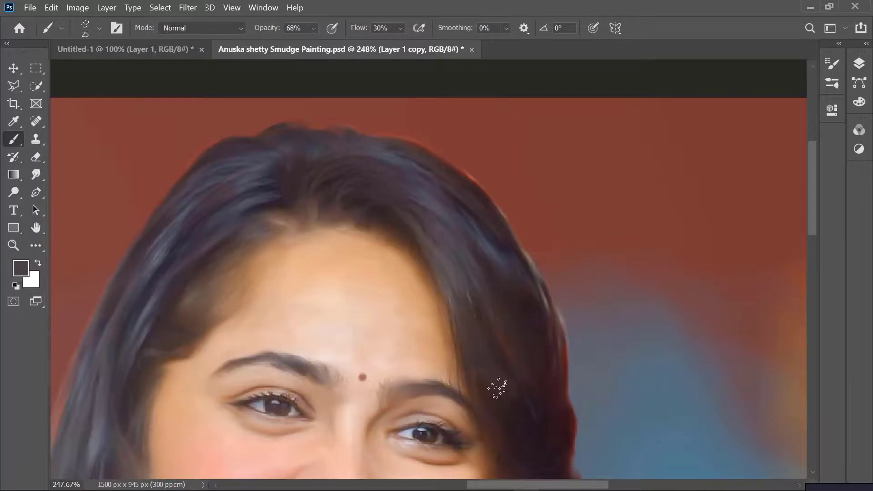
{"action": "scroll", "coordinate": [535, 454], "scroll_direction": "down", "scroll_amount": 10}
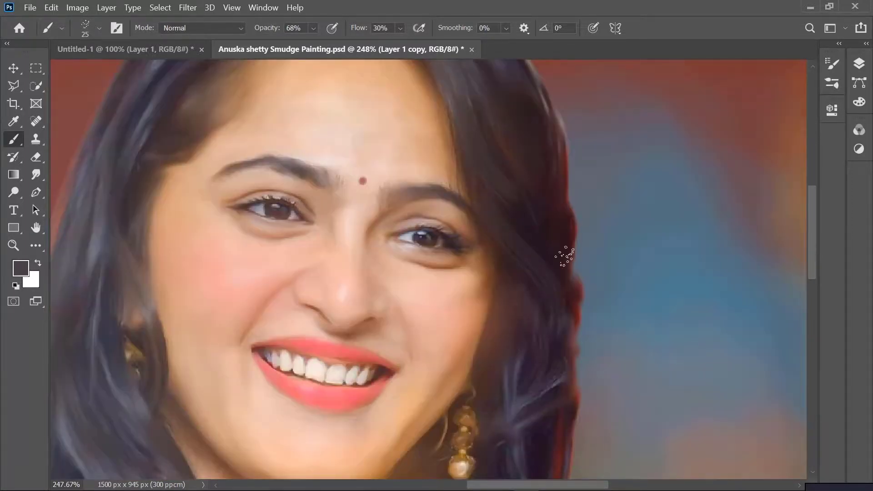
{"action": "scroll", "coordinate": [565, 255], "scroll_direction": "up", "scroll_amount": 10}
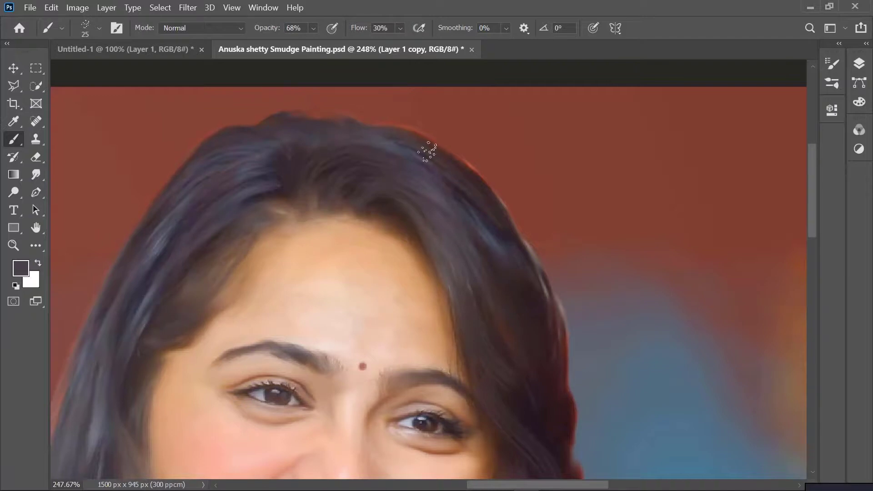
{"action": "left_click_drag", "start_coordinate": [493, 226], "coordinate": [519, 375]}
{"action": "left_click_drag", "start_coordinate": [480, 200], "coordinate": [528, 459]}
{"action": "mouse_move", "coordinate": [509, 266]}
{"action": "left_mouse_down"}
{"action": "mouse_move", "coordinate": [549, 364]}
{"action": "mouse_move", "coordinate": [547, 416]}
{"action": "left_mouse_up"}
{"action": "left_click_drag", "start_coordinate": [519, 299], "coordinate": [505, 440]}
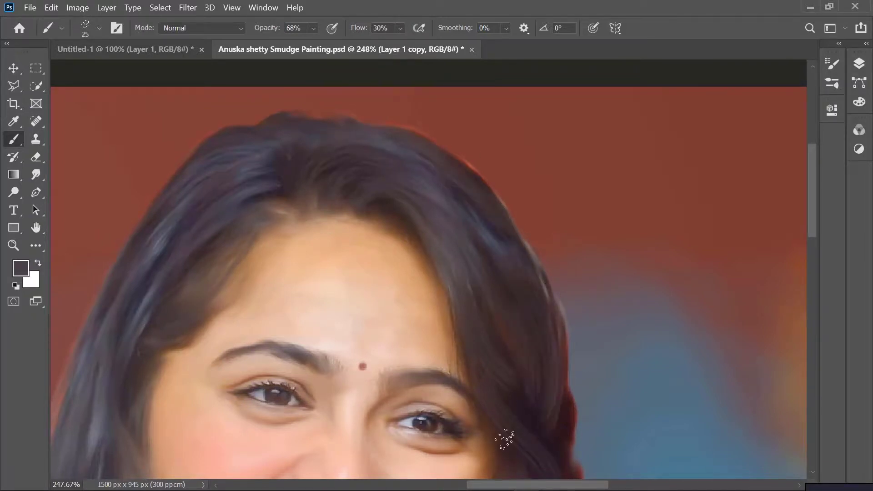
Paint hair strands beside the hanging earring and along the lock falling over the left side of the neckline
{"action": "scroll", "coordinate": [594, 450], "scroll_direction": "down", "scroll_amount": 5}
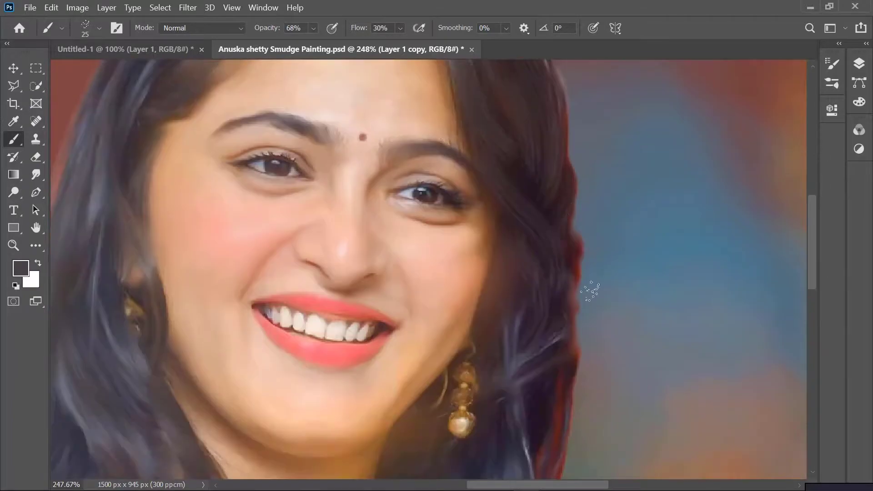
{"action": "scroll", "coordinate": [582, 298], "scroll_direction": "down", "scroll_amount": 4}
{"action": "scroll", "coordinate": [617, 236], "scroll_direction": "down", "scroll_amount": 1}
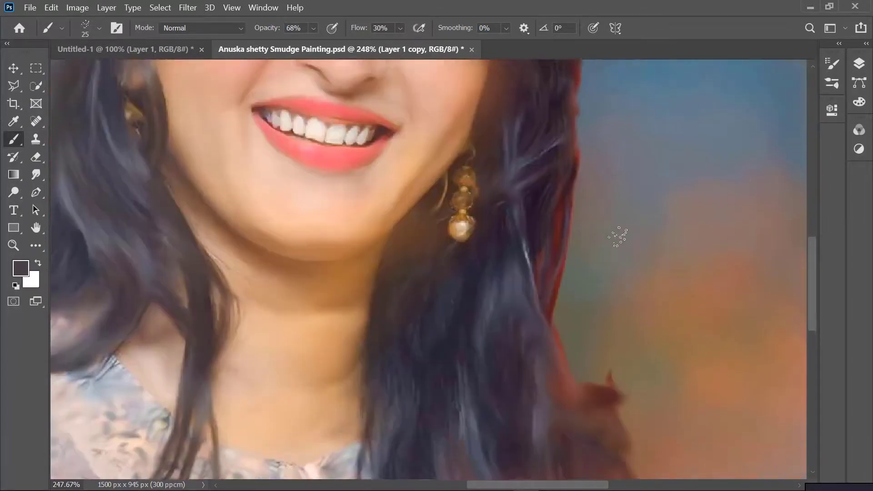
{"action": "scroll", "coordinate": [617, 237], "scroll_direction": "down", "scroll_amount": 3}
{"action": "scroll", "coordinate": [617, 237], "scroll_direction": "up", "scroll_amount": 5}
{"action": "scroll", "coordinate": [616, 237], "scroll_direction": "down", "scroll_amount": 3}
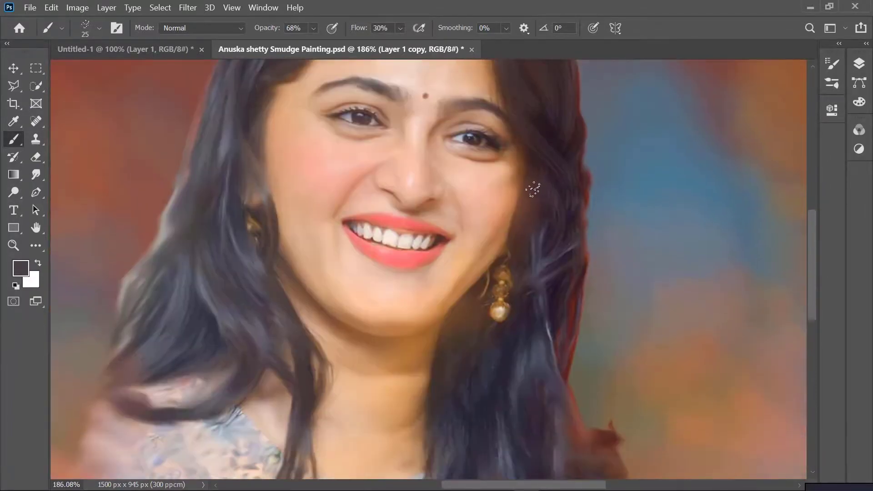
{"action": "left_click_drag", "start_coordinate": [531, 291], "coordinate": [526, 360]}
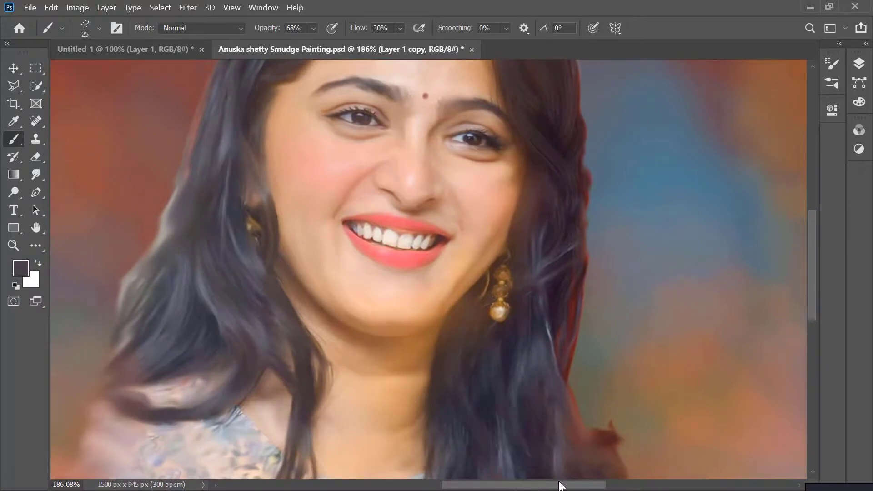
{"action": "scroll", "coordinate": [567, 442], "scroll_direction": "down", "scroll_amount": 3}
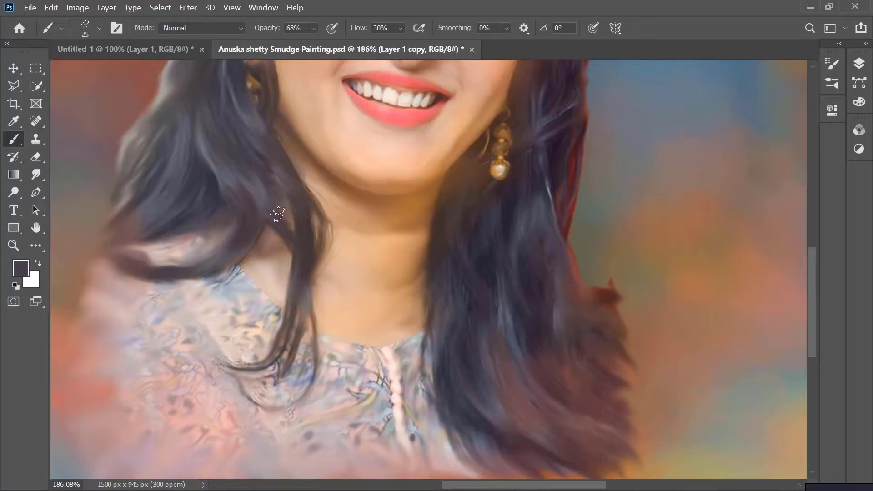
{"action": "left_click_drag", "start_coordinate": [290, 311], "coordinate": [258, 361]}
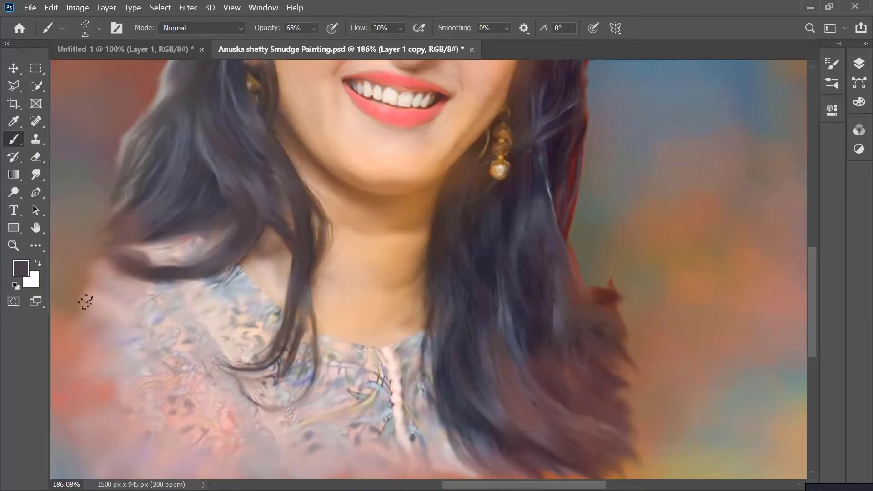
Brush dark strands over the pale outer edge of the hair on the left, from cheek level down to the shoulder
{"action": "scroll", "coordinate": [93, 301], "scroll_direction": "up", "scroll_amount": 5}
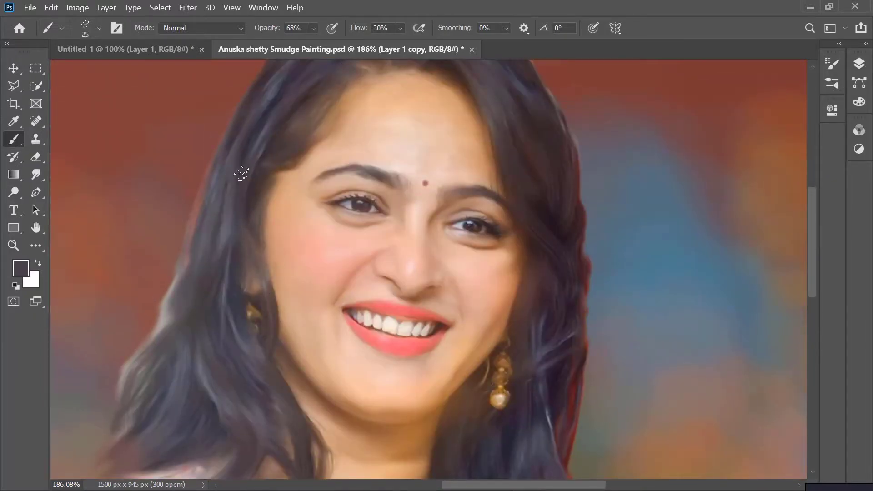
{"action": "scroll", "coordinate": [524, 446], "scroll_direction": "up", "scroll_amount": 2}
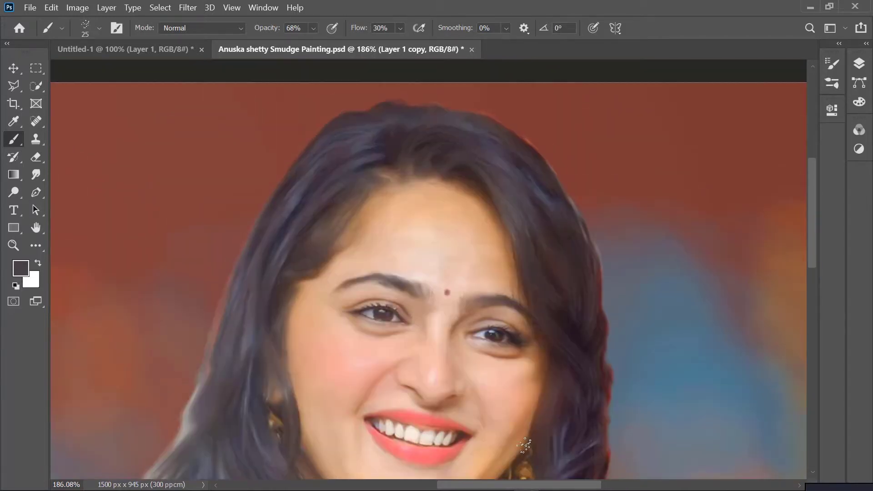
{"action": "scroll", "coordinate": [182, 146], "scroll_direction": "down", "scroll_amount": 3}
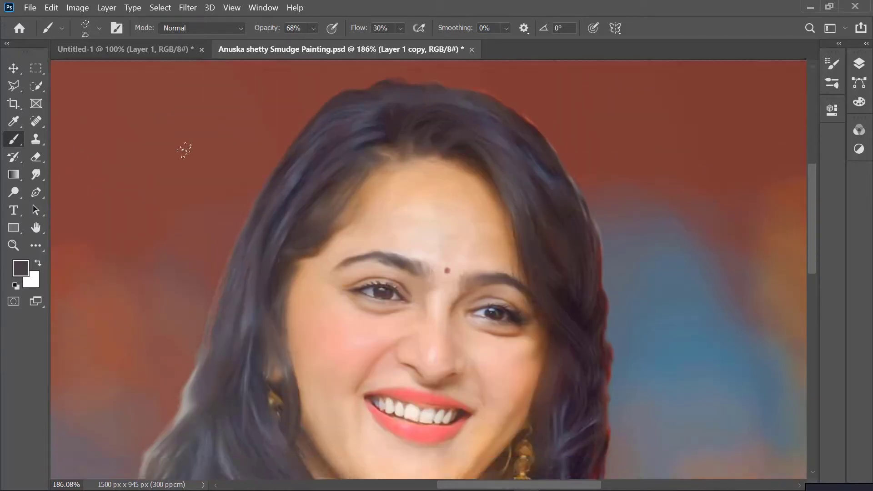
{"action": "left_click_drag", "start_coordinate": [183, 296], "coordinate": [138, 377]}
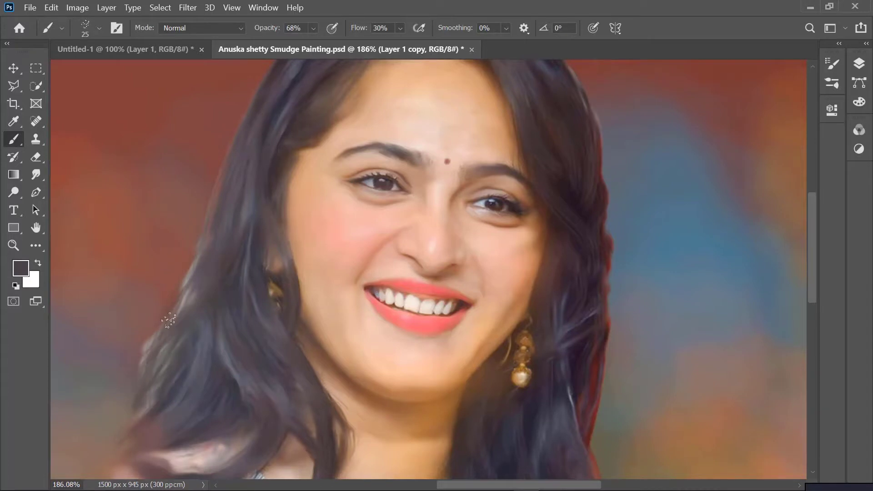
{"action": "left_click_drag", "start_coordinate": [171, 319], "coordinate": [149, 429]}
{"action": "left_click_drag", "start_coordinate": [200, 250], "coordinate": [177, 314]}
{"action": "left_click_drag", "start_coordinate": [203, 289], "coordinate": [189, 429]}
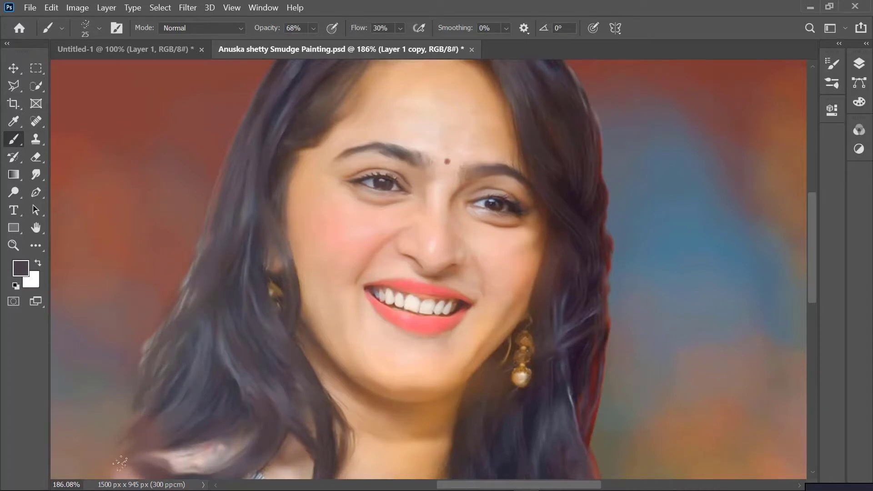
{"action": "left_click_drag", "start_coordinate": [208, 242], "coordinate": [105, 428]}
{"action": "left_click_drag", "start_coordinate": [155, 364], "coordinate": [144, 400]}
{"action": "scroll", "coordinate": [346, 435], "scroll_direction": "down", "scroll_amount": 2}
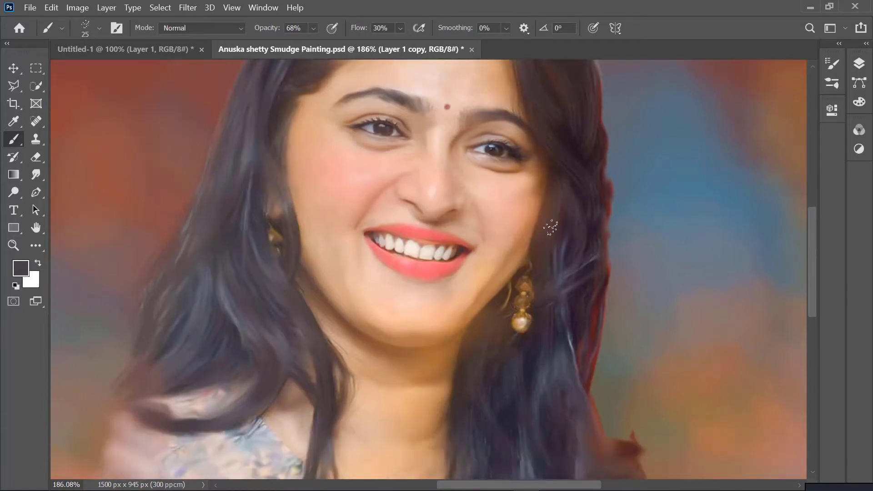
{"action": "scroll", "coordinate": [603, 372], "scroll_direction": "down", "scroll_amount": 5}
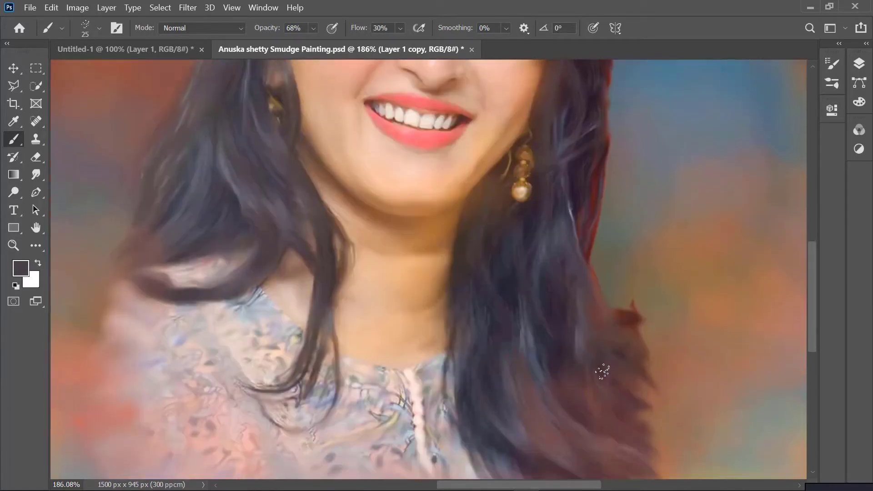
{"action": "scroll", "coordinate": [603, 371], "scroll_direction": "down", "scroll_amount": 8}
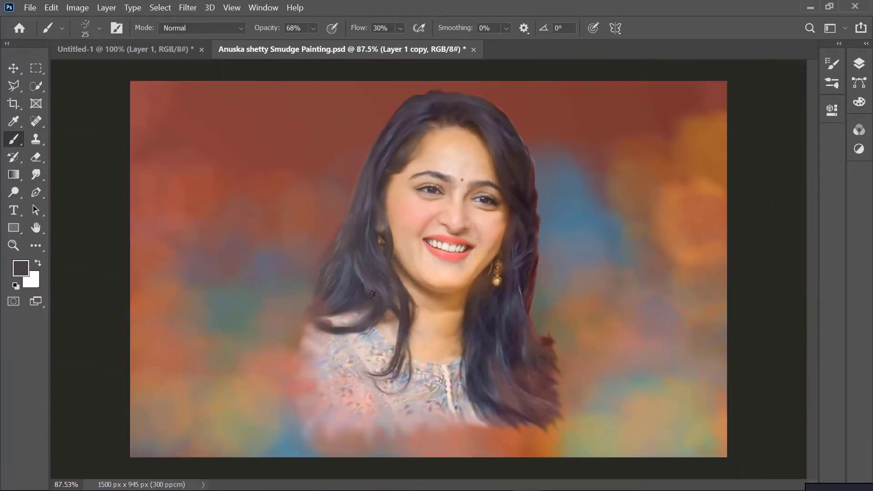
Set the spatter brush to 8 px with an angle of -55° for detailing the eyebrow beside the hair parting
{"action": "scroll", "coordinate": [428, 274], "scroll_direction": "down", "scroll_amount": 1}
{"action": "scroll", "coordinate": [500, 257], "scroll_direction": "up", "scroll_amount": 7}
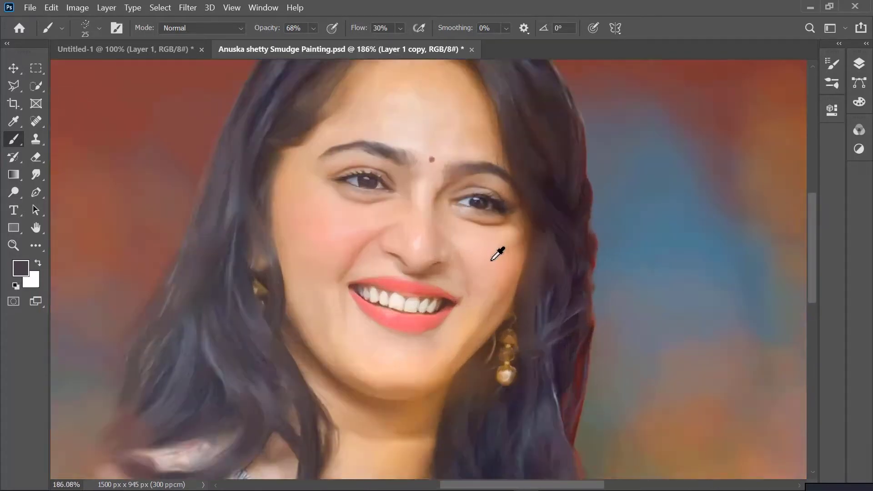
{"action": "scroll", "coordinate": [492, 257], "scroll_direction": "up", "scroll_amount": 4}
{"action": "scroll", "coordinate": [502, 249], "scroll_direction": "up", "scroll_amount": 1}
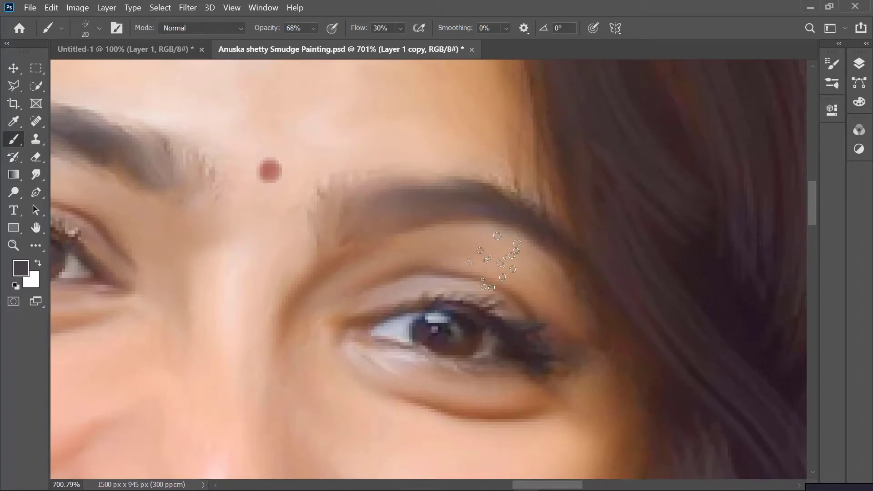
{"action": "left_click", "coordinate": [61, 28]}
{"action": "left_click", "coordinate": [117, 28]}
{"action": "left_click", "coordinate": [117, 28]}
{"action": "left_click", "coordinate": [100, 28]}
{"action": "left_click_drag", "start_coordinate": [59, 77], "coordinate": [52, 92]}
Set the brush opacity to 80% and paint short dark strokes to fill the inner end of the eyebrow right of the bindi
{"action": "left_click_drag", "start_coordinate": [344, 218], "coordinate": [344, 231]}
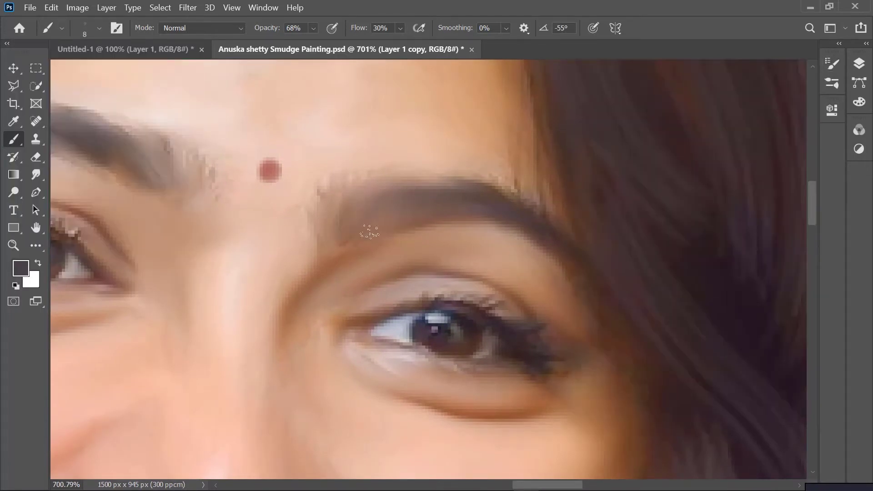
{"action": "left_click", "coordinate": [313, 28]}
{"action": "left_click", "coordinate": [337, 238]}
{"action": "left_click_drag", "start_coordinate": [347, 187], "coordinate": [332, 219]}
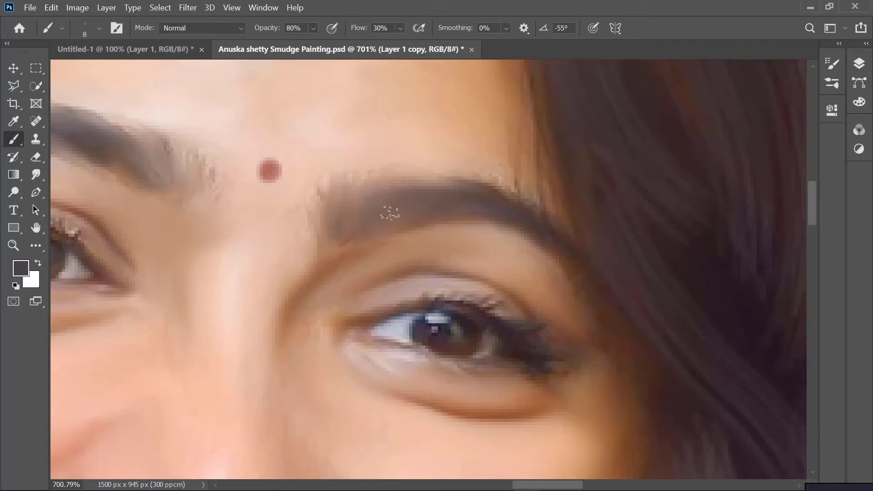
Inspect the eyebrow left of the bindi up close and the finished portrait as a whole
{"action": "scroll", "coordinate": [122, 249], "scroll_direction": "left", "scroll_amount": 3}
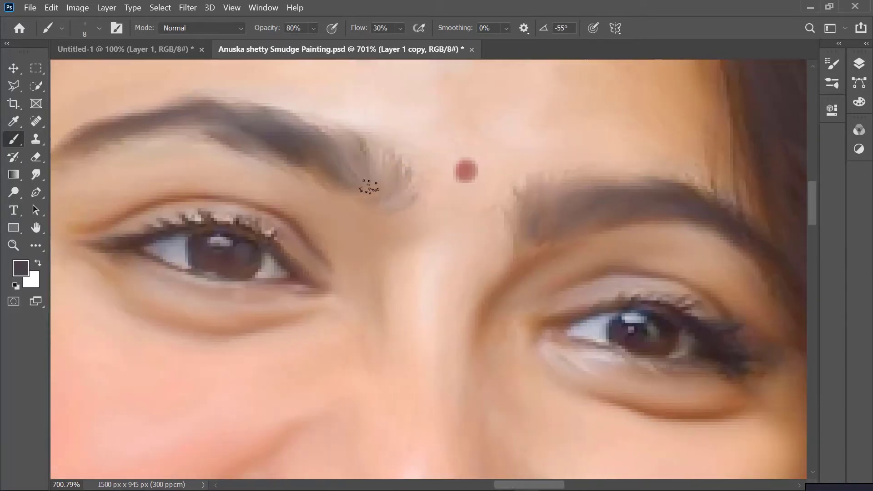
{"action": "scroll", "coordinate": [81, 152], "scroll_direction": "up", "scroll_amount": 1}
{"action": "scroll", "coordinate": [85, 150], "scroll_direction": "down", "scroll_amount": 5}
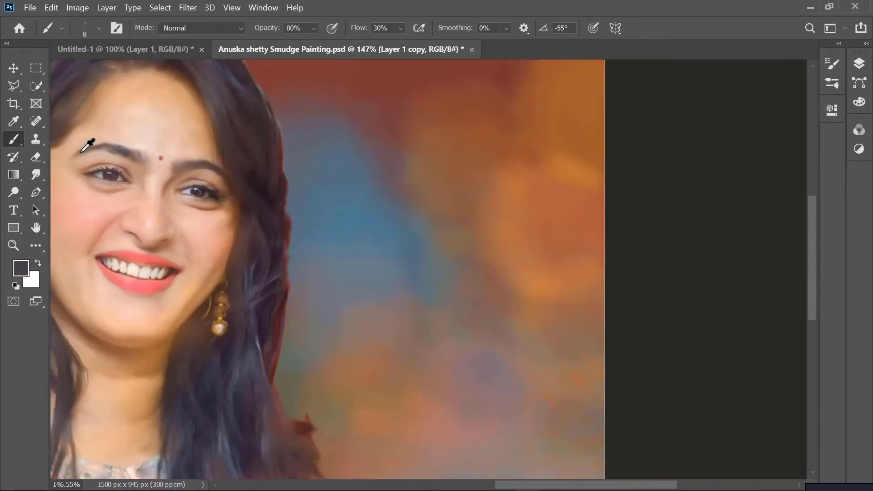
{"action": "scroll", "coordinate": [125, 198], "scroll_direction": "left", "scroll_amount": 3}
{"action": "scroll", "coordinate": [182, 197], "scroll_direction": "down", "scroll_amount": 1}
{"action": "scroll", "coordinate": [362, 187], "scroll_direction": "down", "scroll_amount": 1}
{"action": "scroll", "coordinate": [362, 187], "scroll_direction": "down", "scroll_amount": 2}
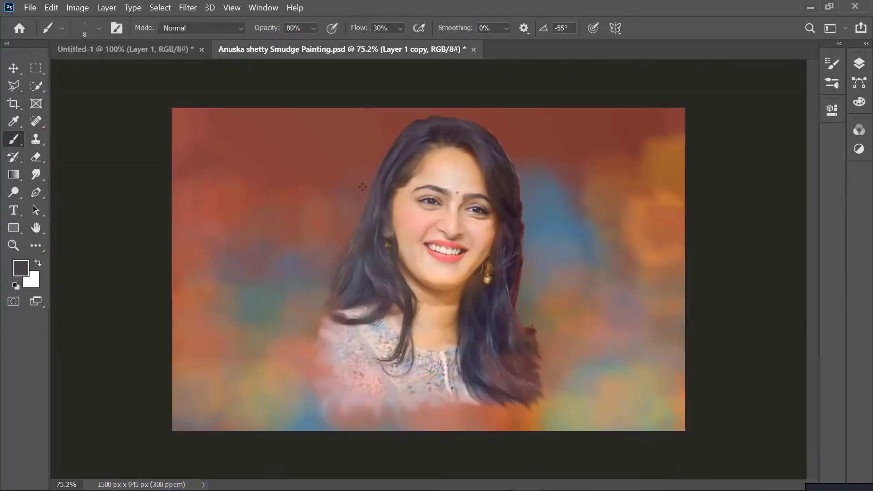
{"action": "scroll", "coordinate": [370, 179], "scroll_direction": "up", "scroll_amount": 2}
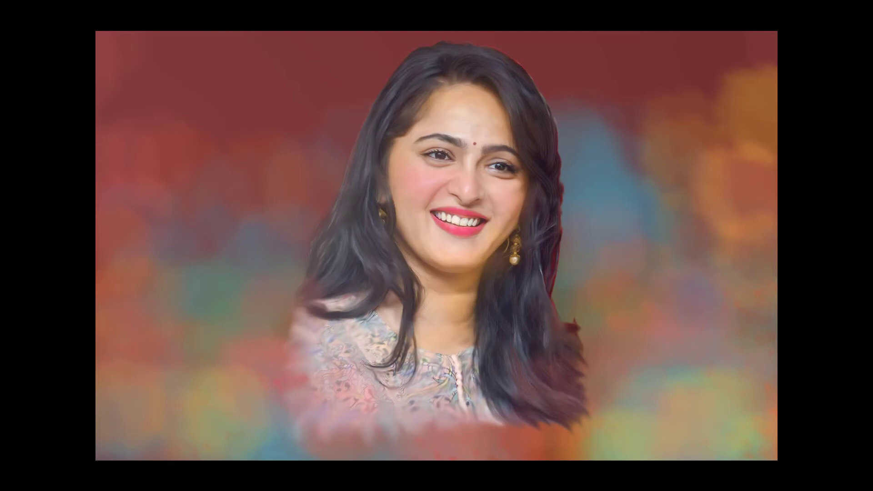